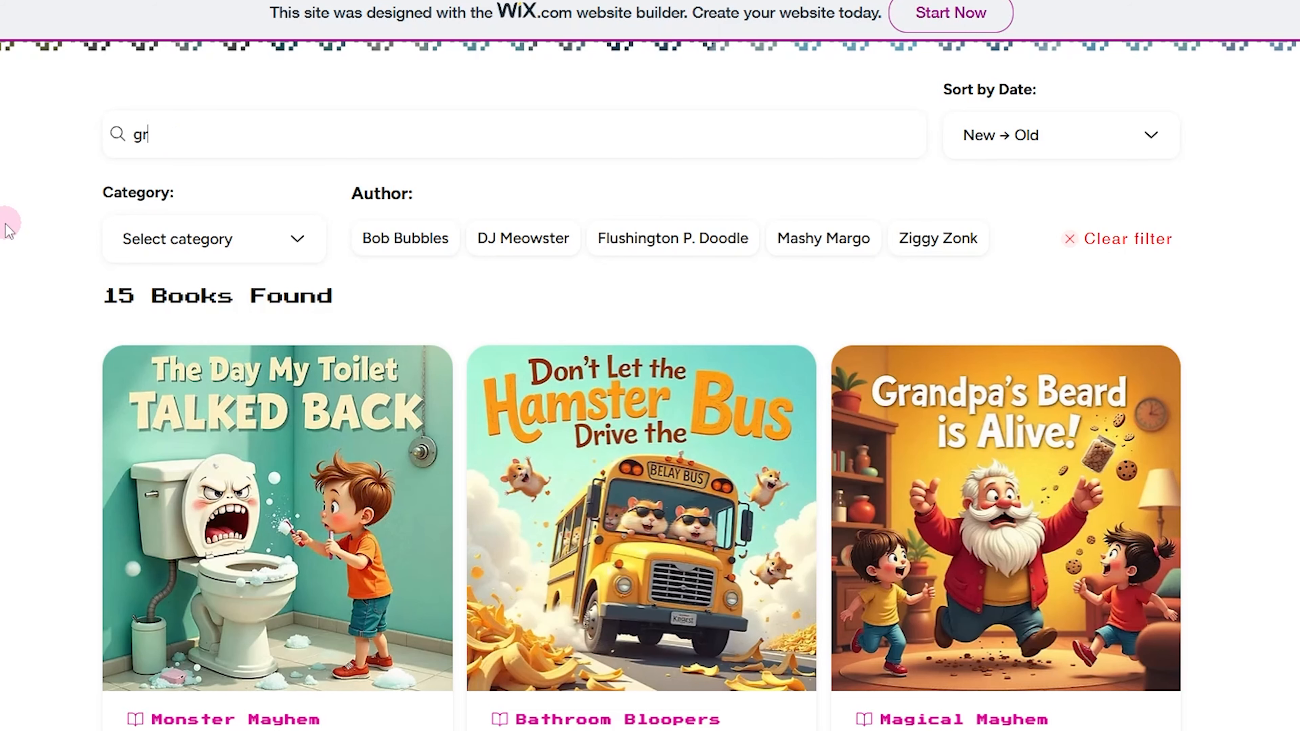
Search the book list for "grandpa" and look over the matching book card.
text(ndpa)
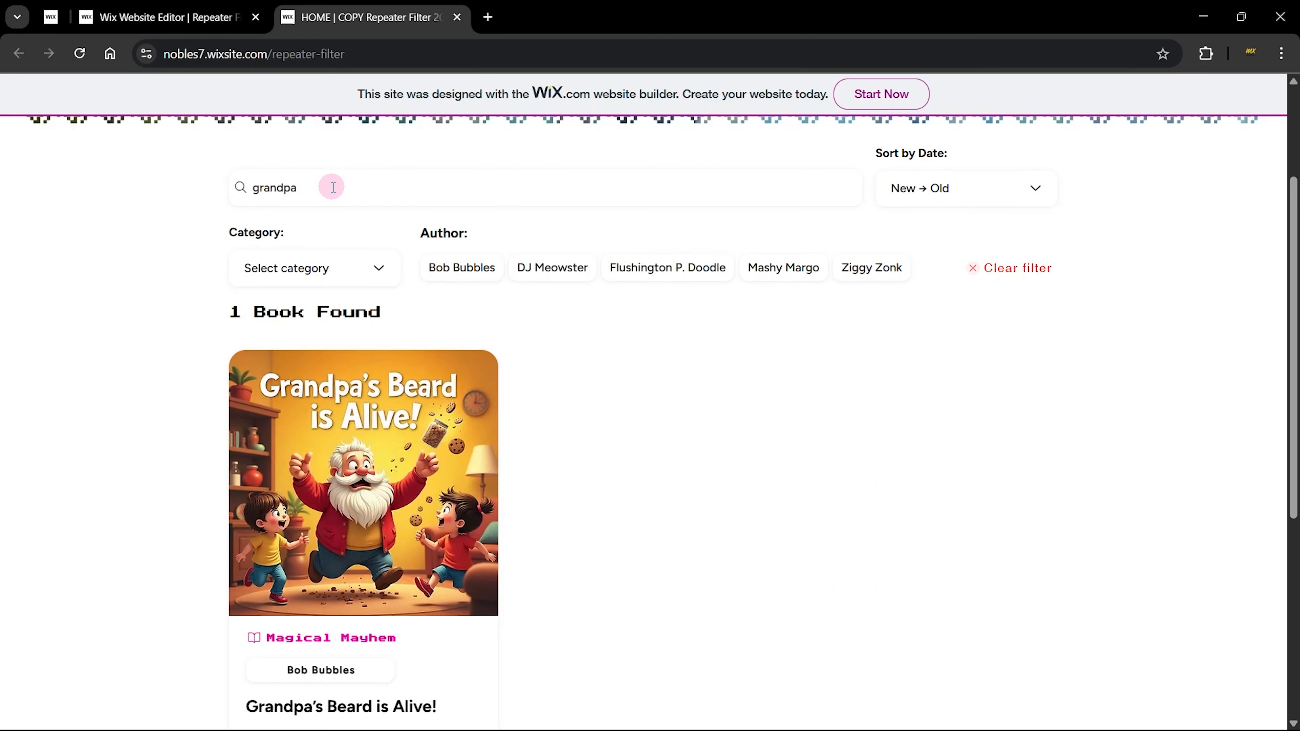
scroll(382, 455, down, 2)
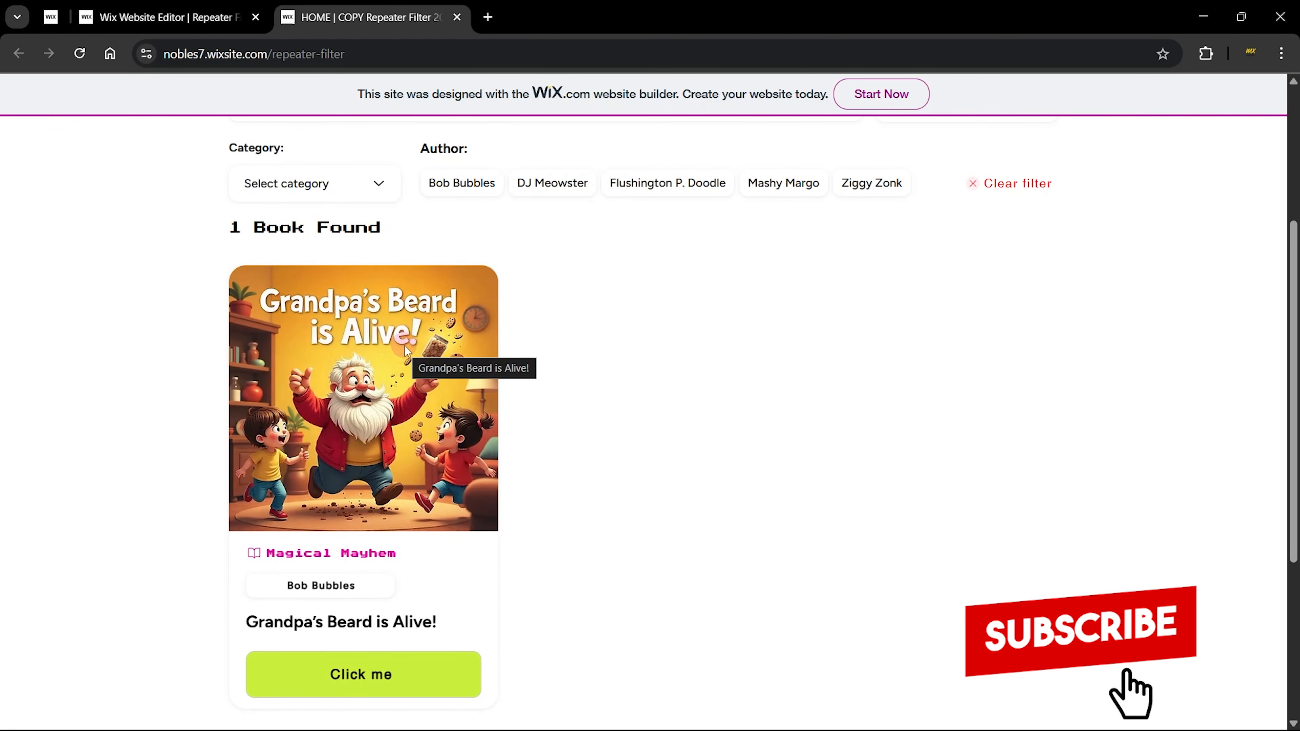
scroll(658, 475, up, 2)
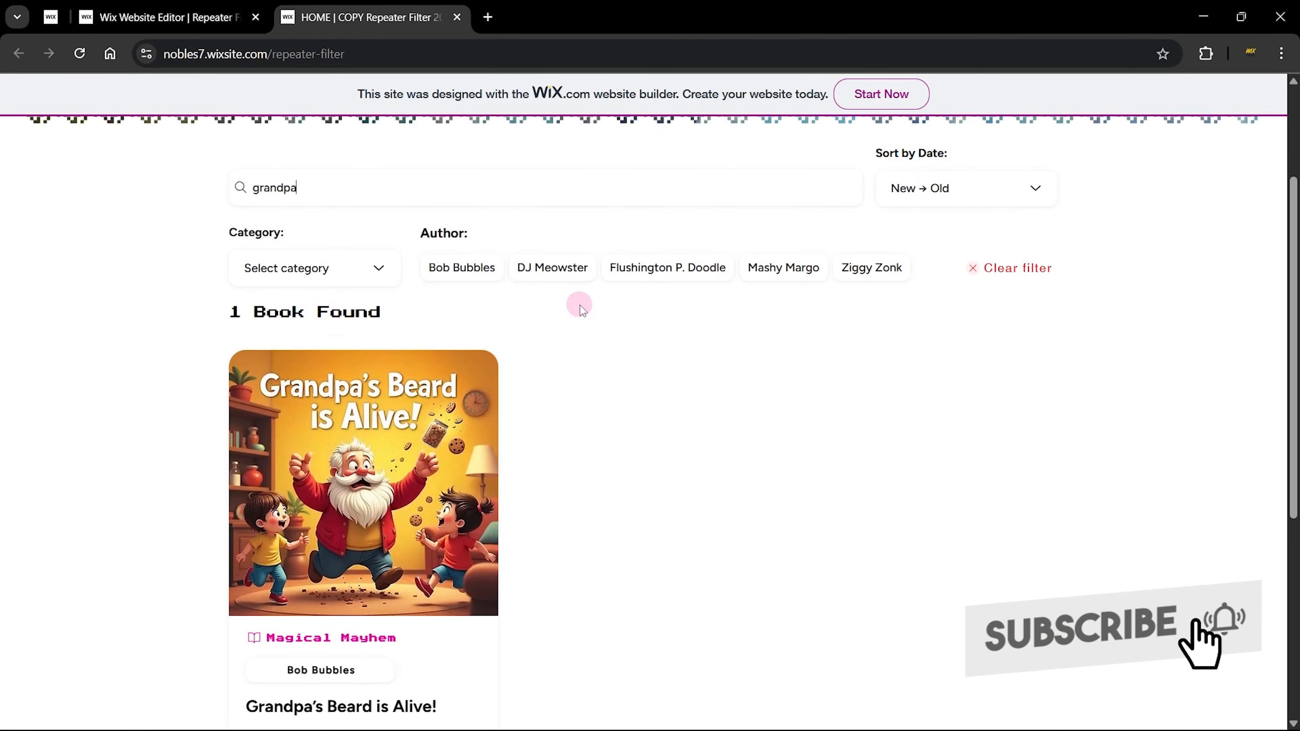
Clear the search text to list all books again.
key(BackSpace)
key(BackSpace)
key(BackSpace)
key(BackSpace)
key(BackSpace)
key(BackSpace)
key(BackSpace)
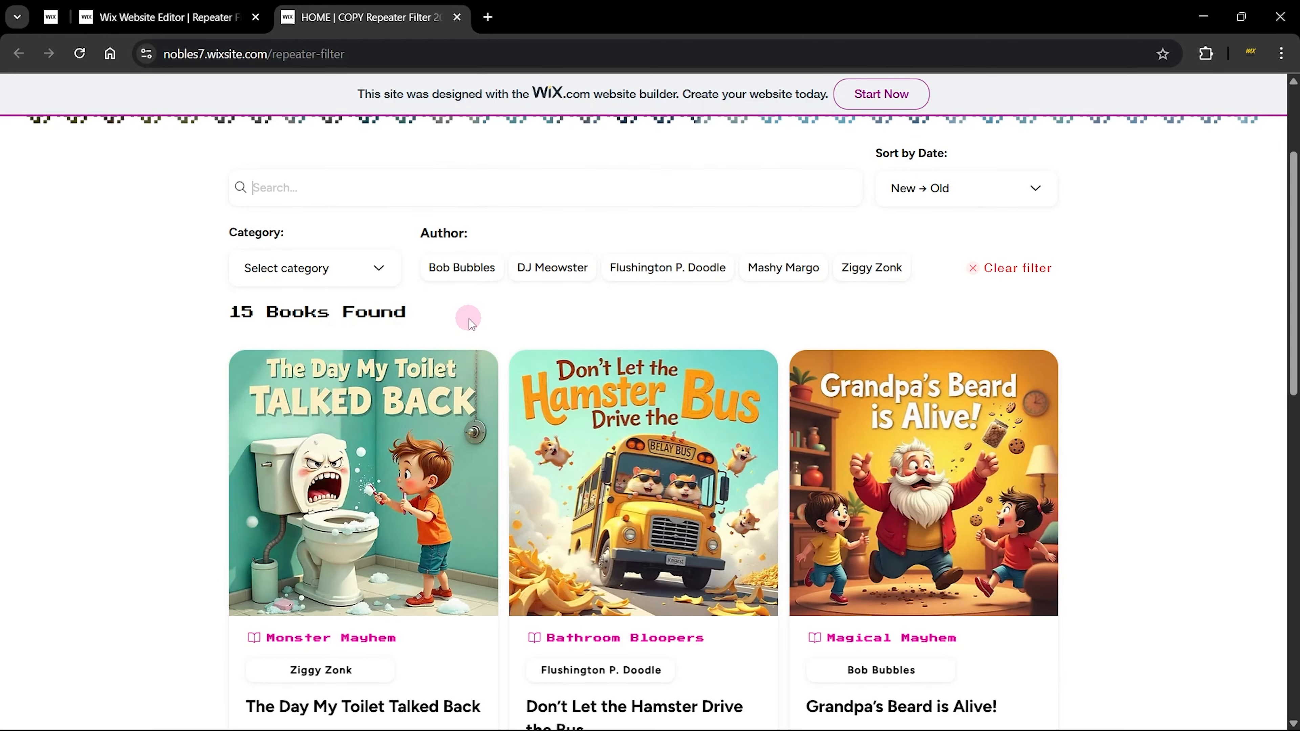
Filter the books by the Bathroom Bloopers category and the first author, and clear the filters after viewing the result.
click(317, 269)
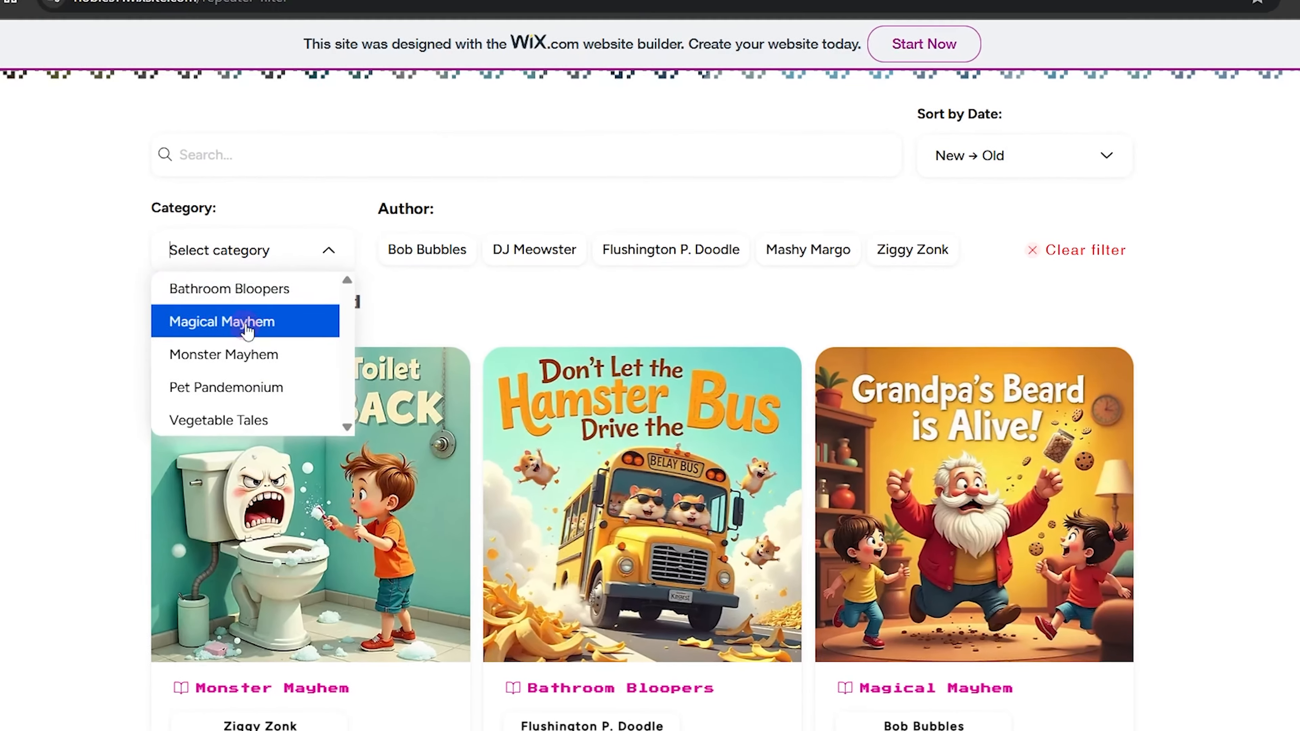
click(307, 306)
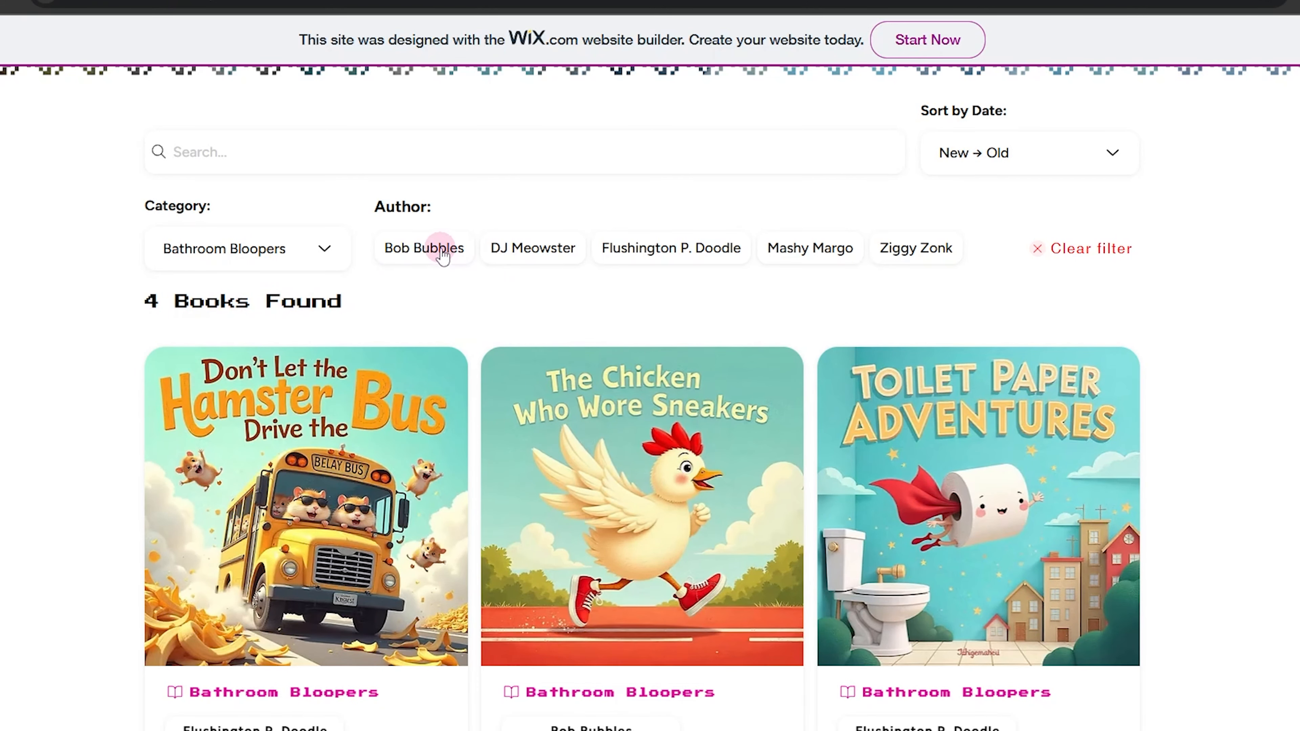
click(416, 248)
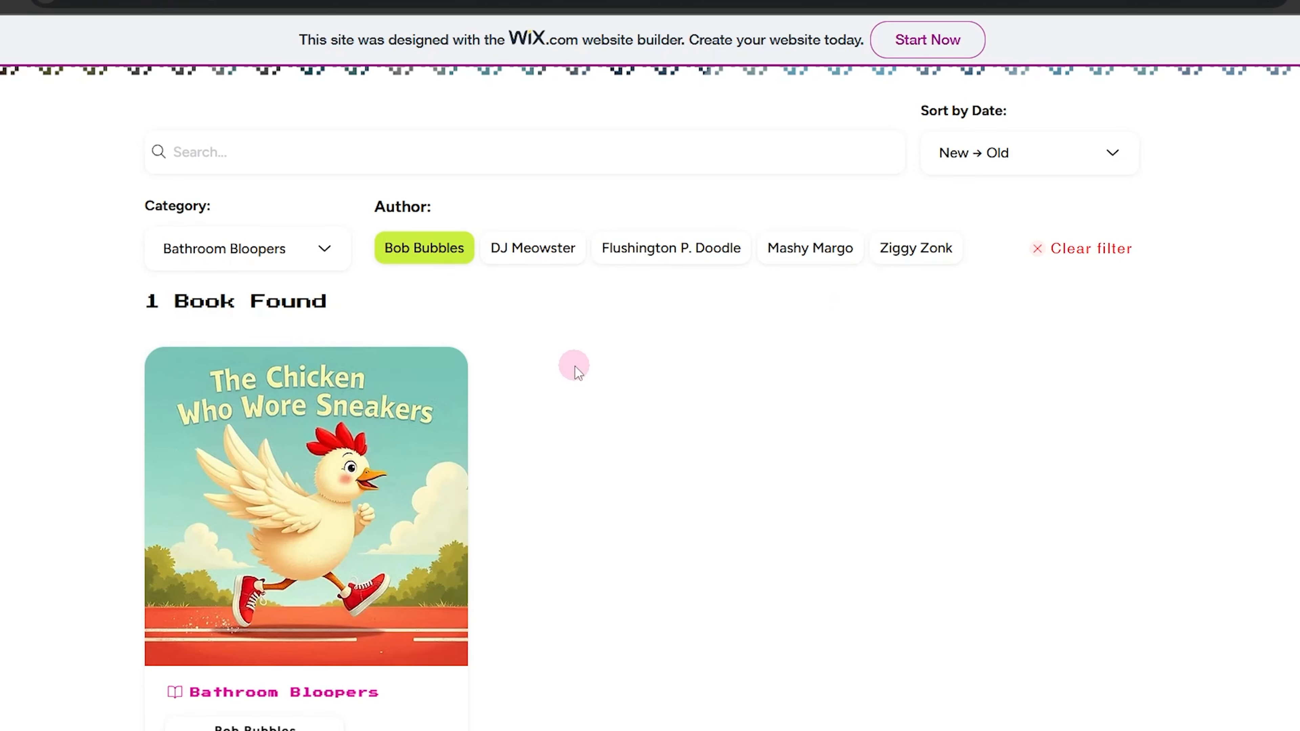
scroll(594, 405, down, 6)
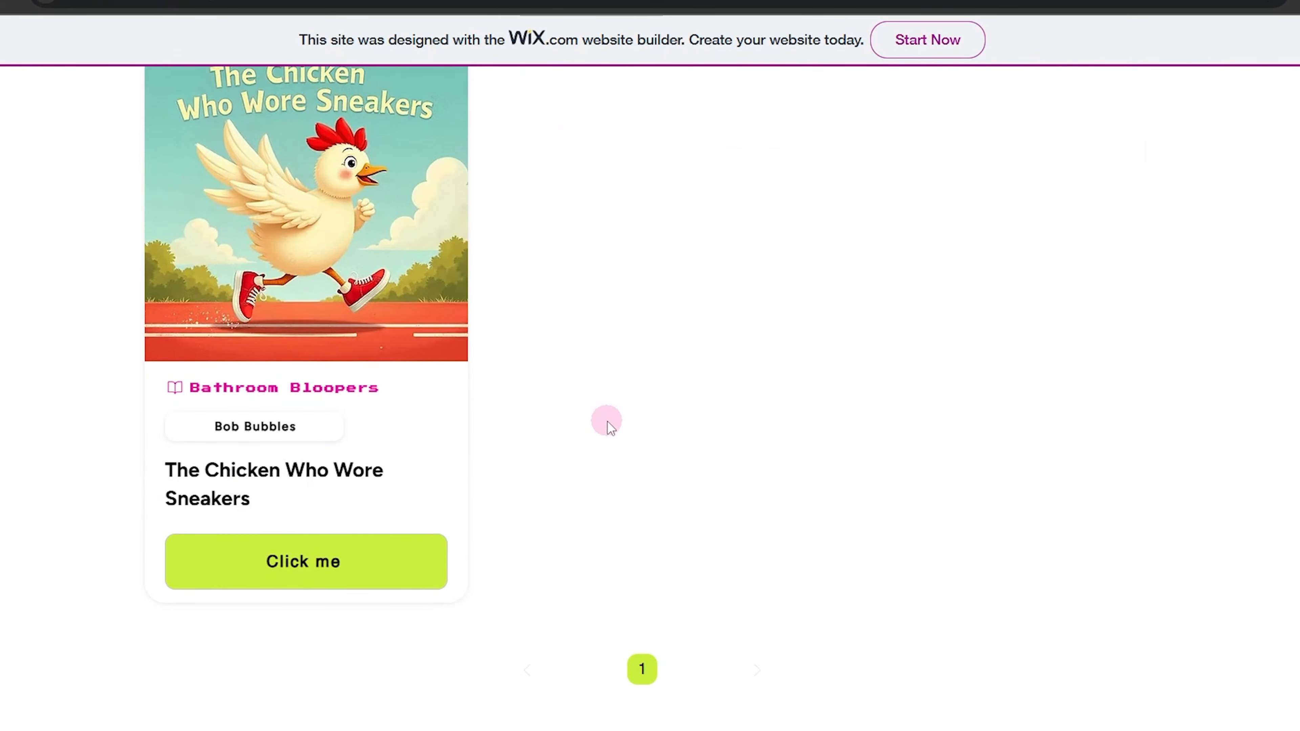
scroll(607, 421, up, 2)
scroll(850, 360, up, 4)
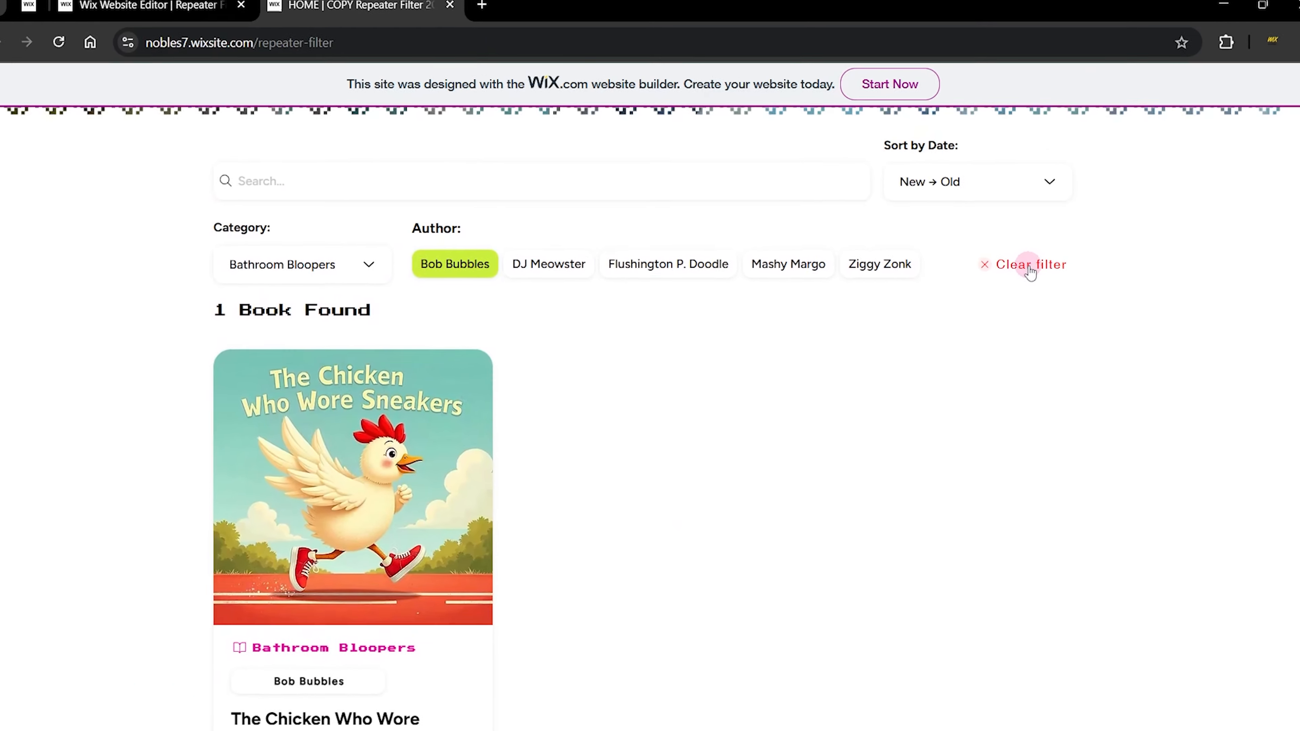
click(1030, 267)
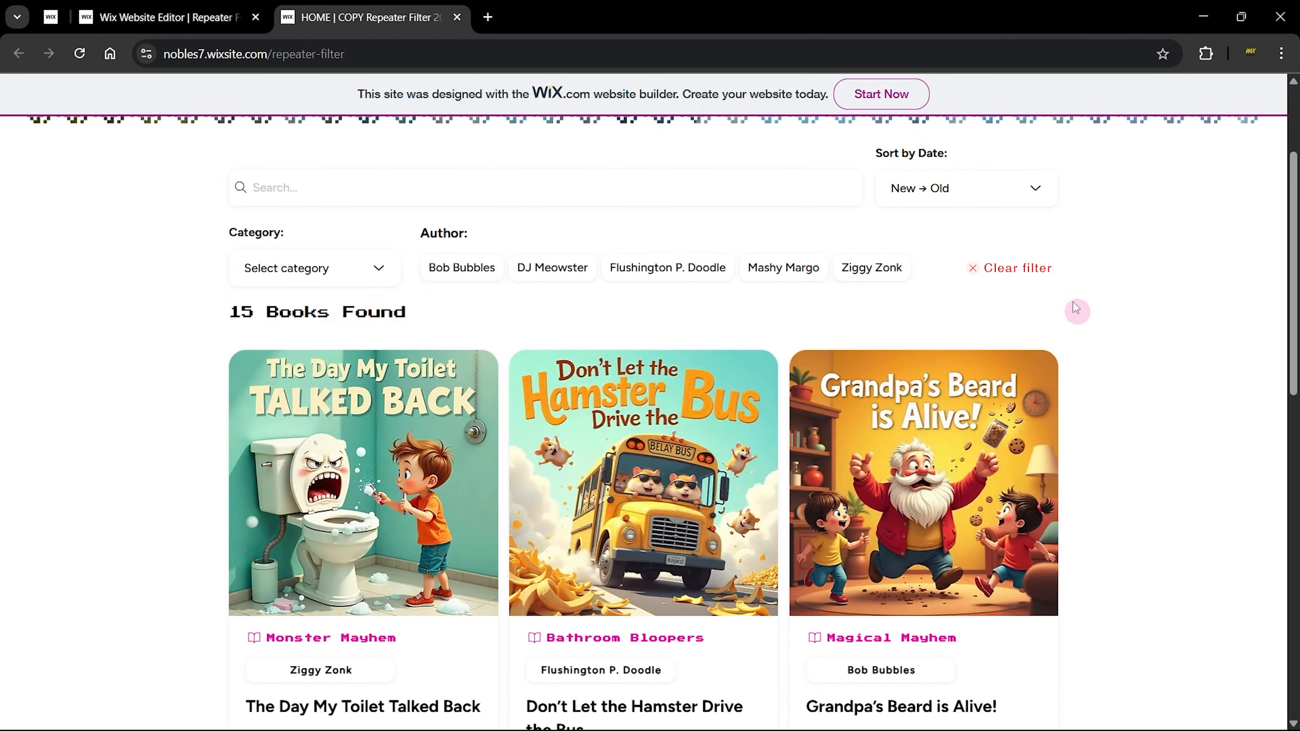
Toggle the date sorting between Old → New and New → Old, ending on Old → New.
click(916, 187)
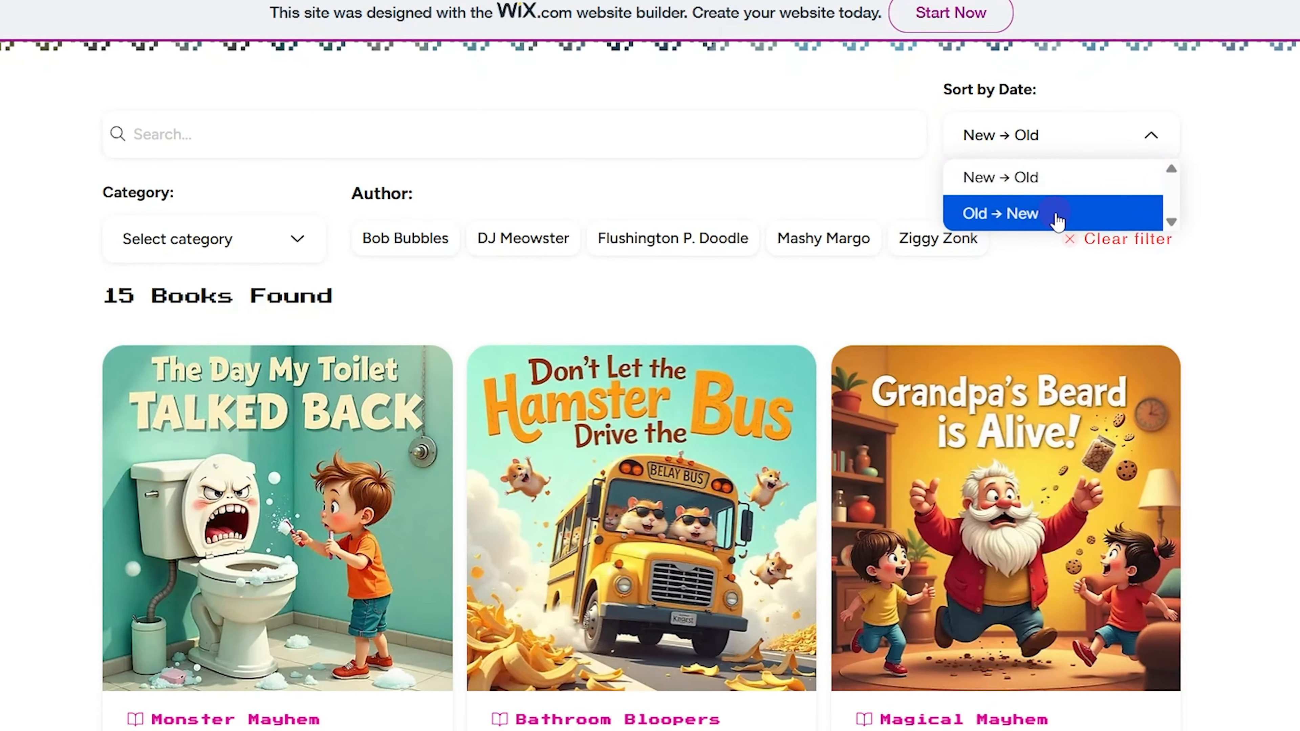
click(1055, 213)
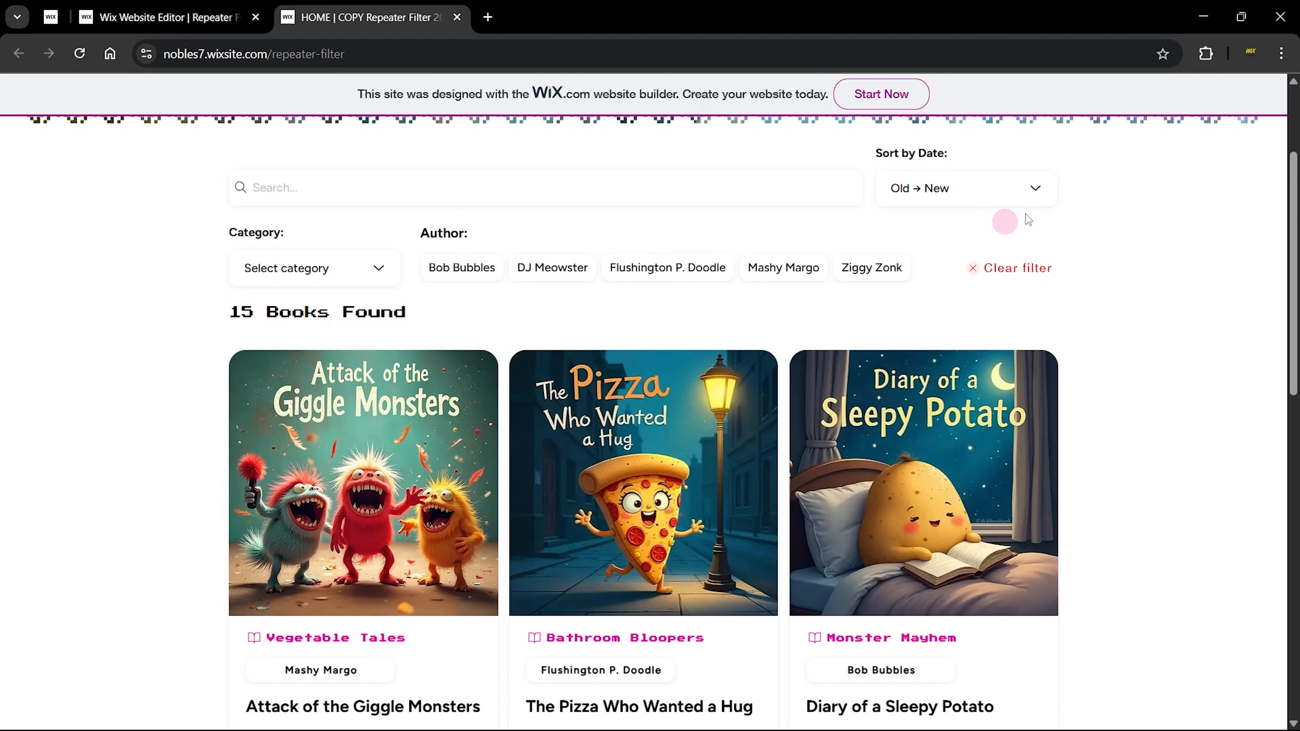
click(1049, 193)
click(934, 219)
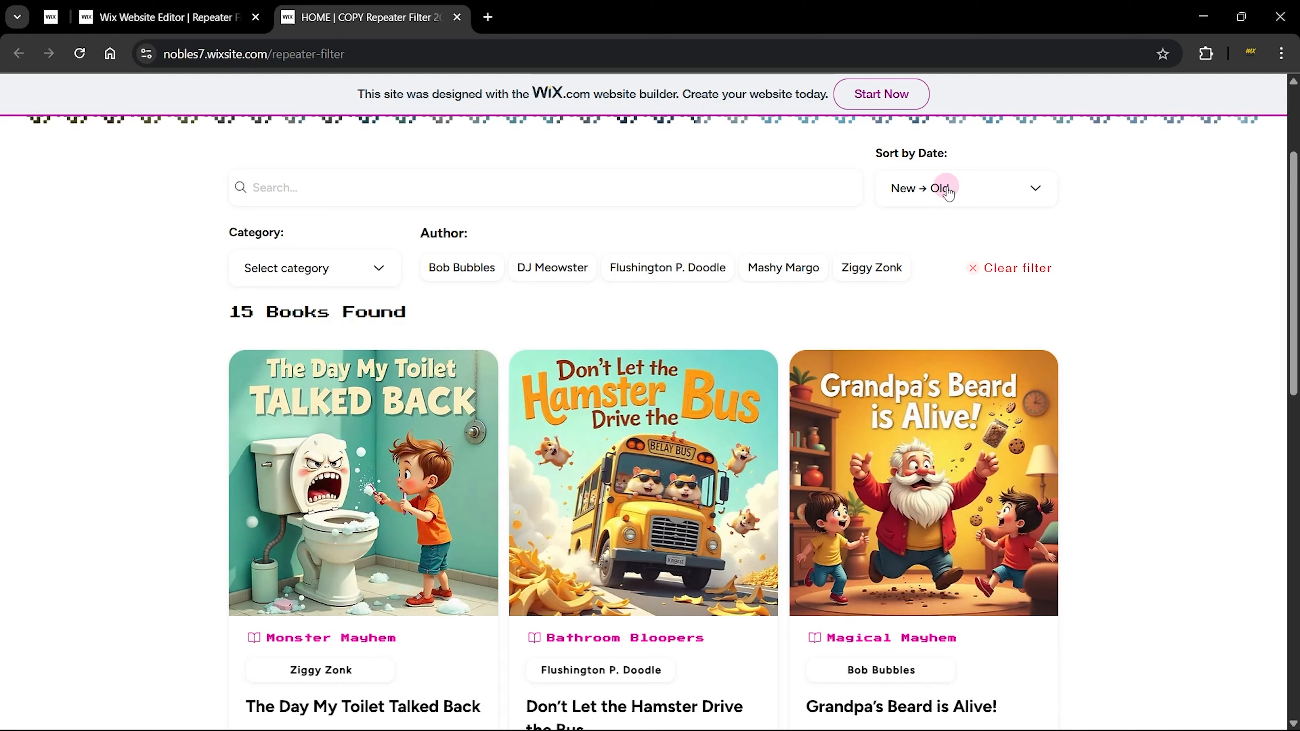
click(906, 197)
click(936, 251)
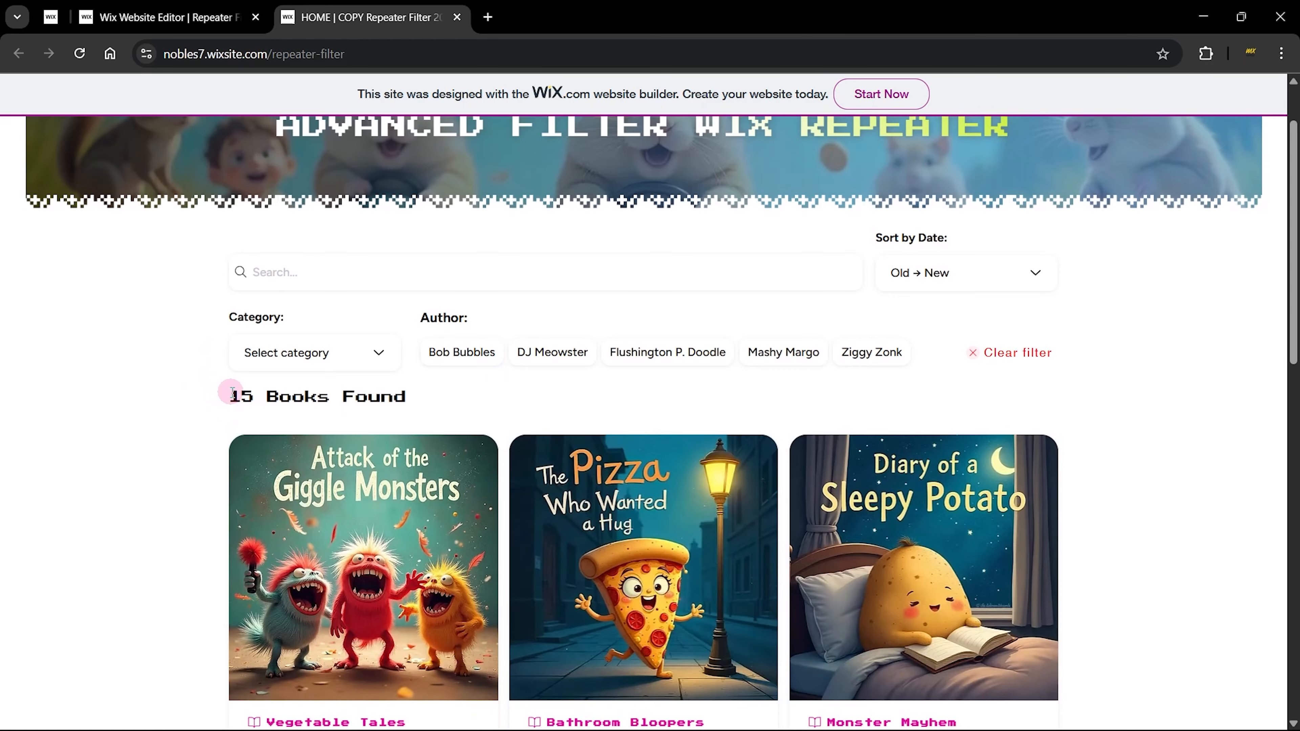
Highlight the book count heading briefly and look through the first page of books down to the pagination.
drag(225, 402, 437, 407)
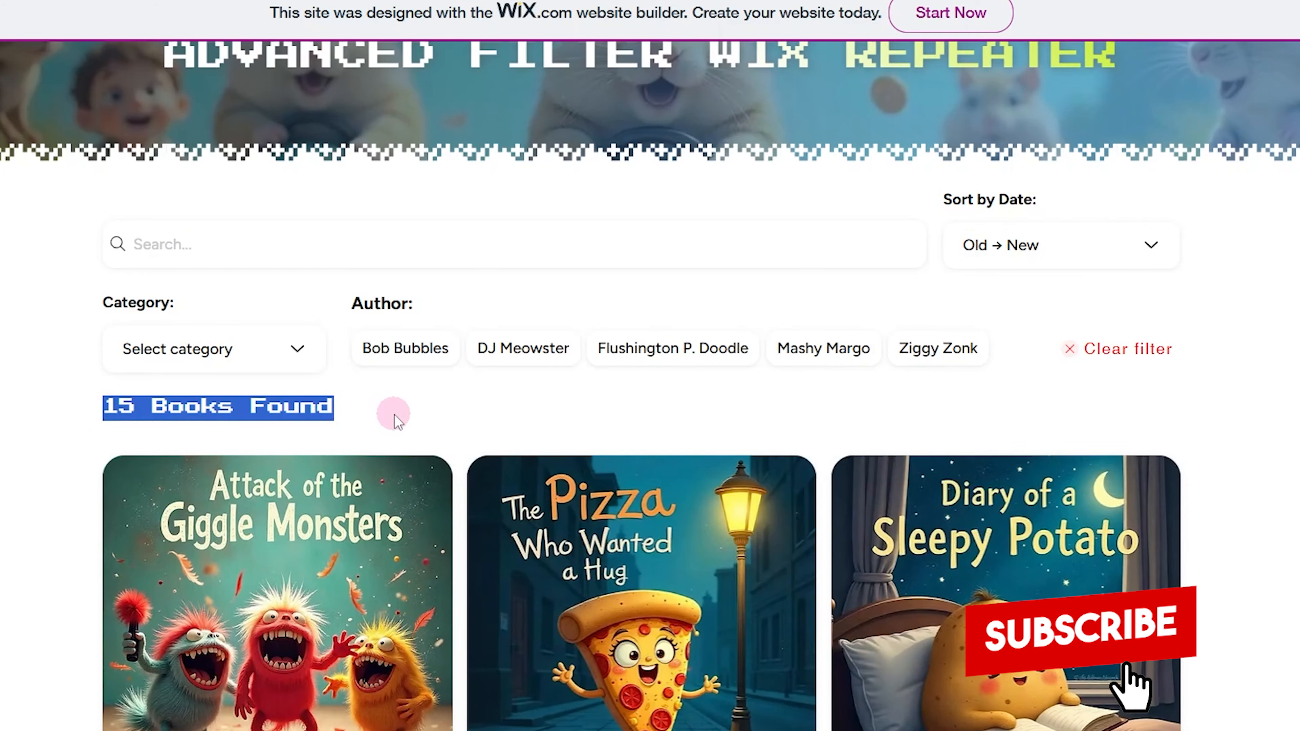
click(379, 415)
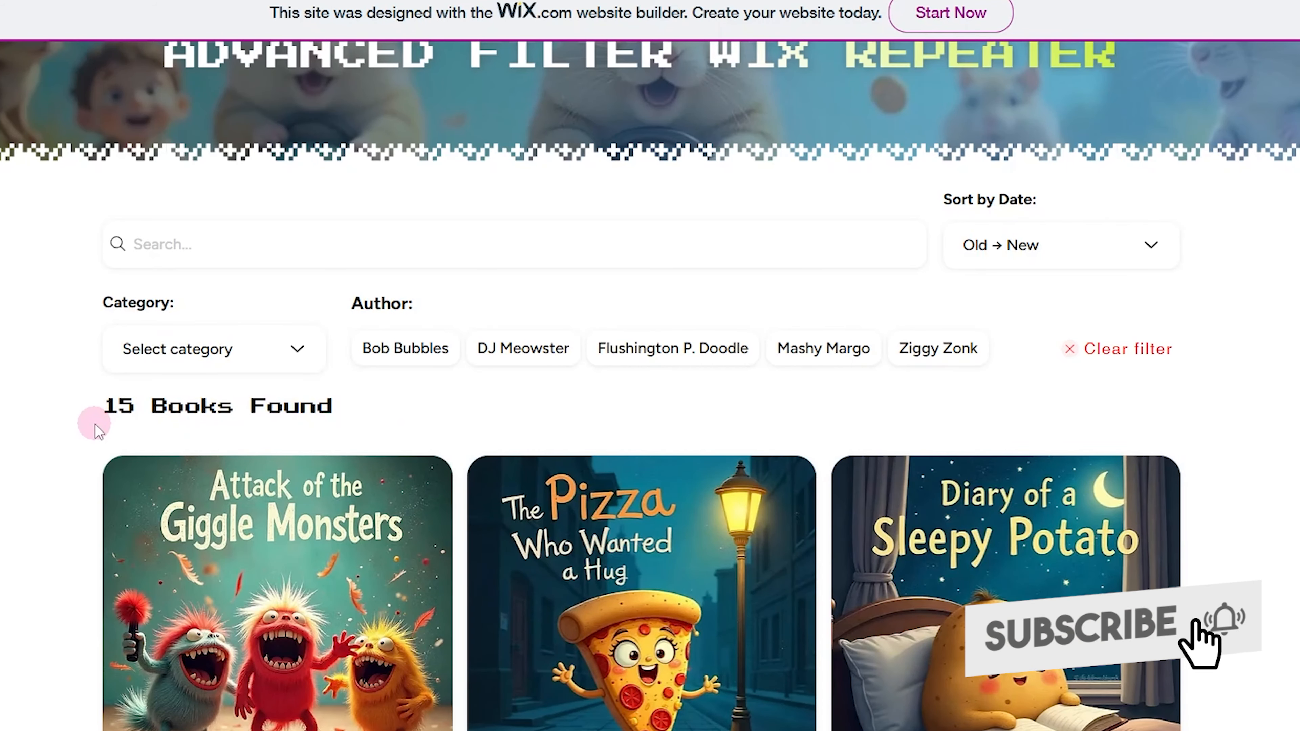
scroll(1230, 410, down, 5)
scroll(1231, 414, down, 6)
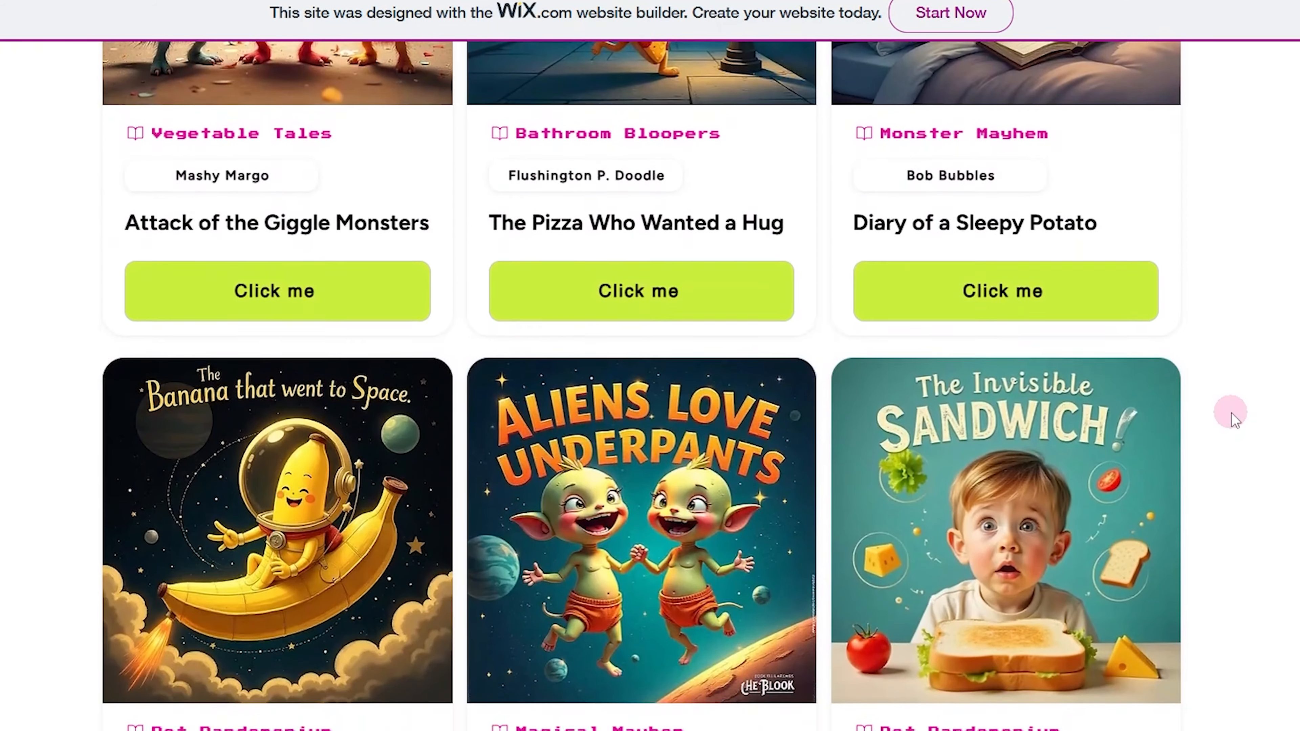
scroll(1029, 451, down, 2)
scroll(1028, 450, down, 2)
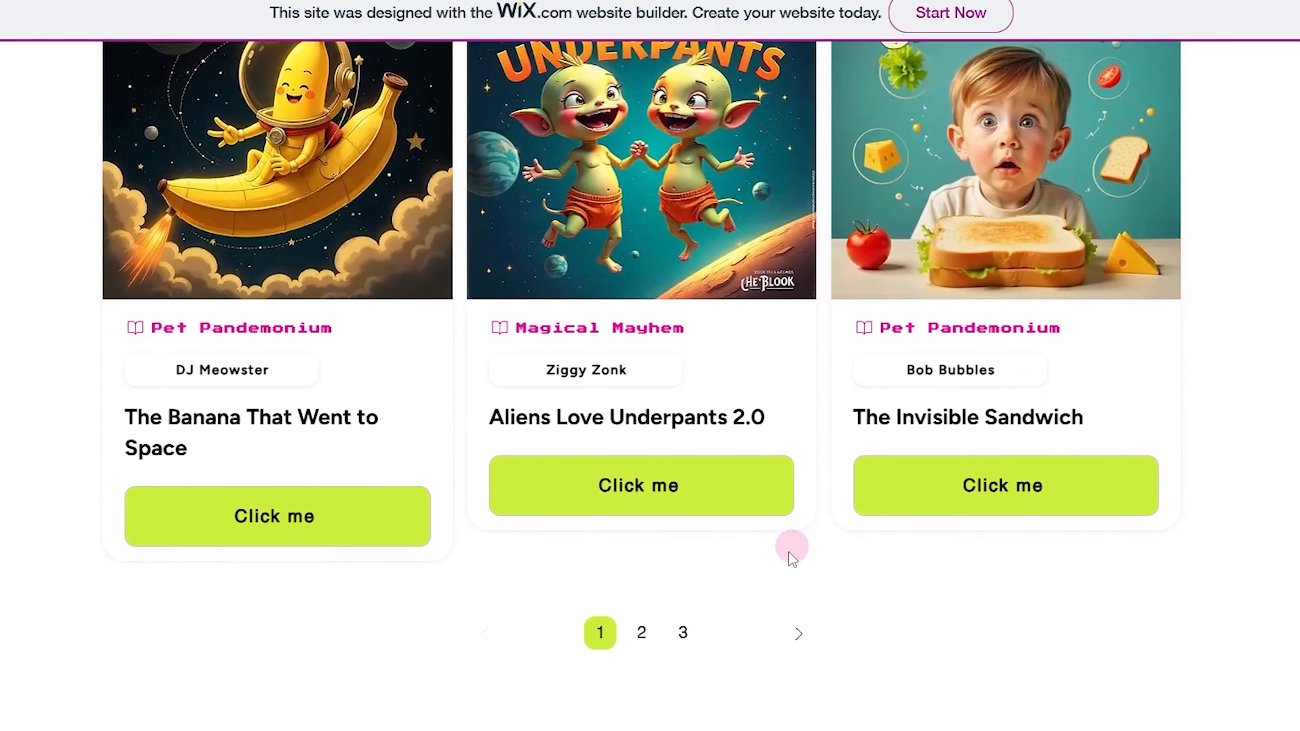
Open pages 2 and 3 of the book list to check the pagination.
click(640, 634)
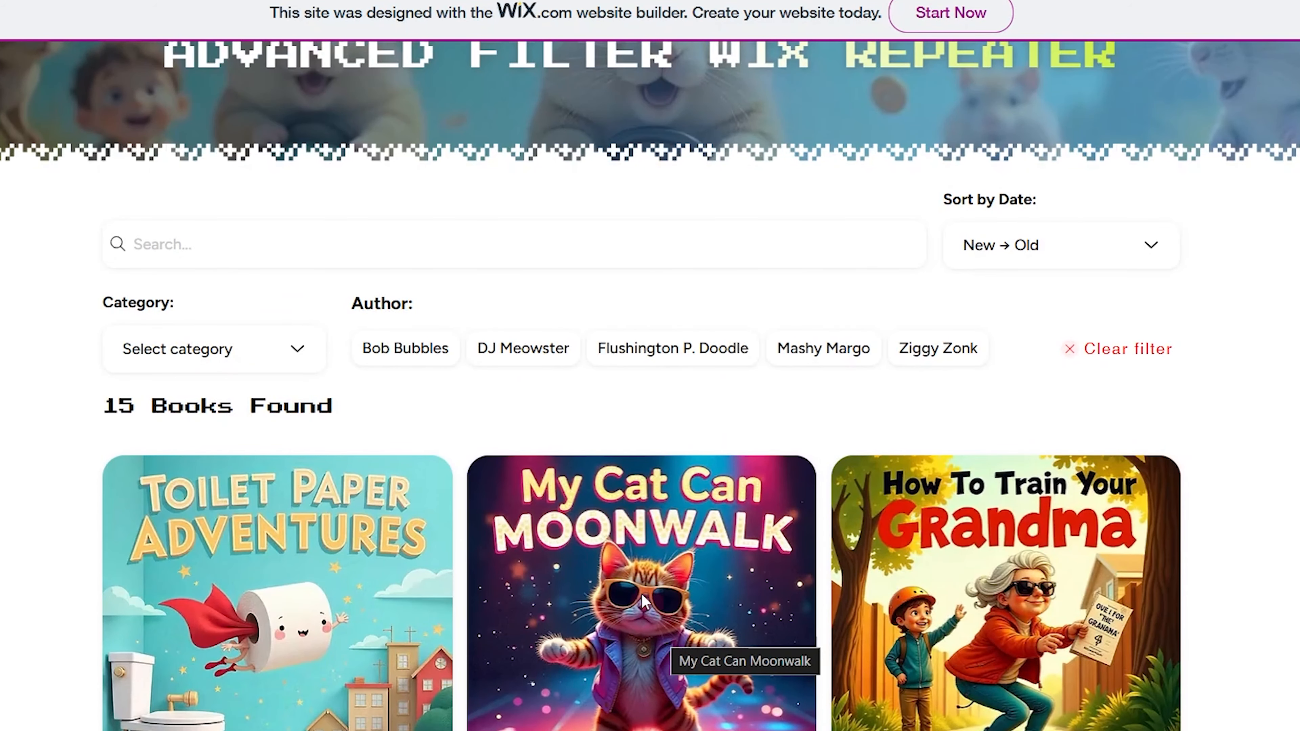
scroll(660, 631, down, 10)
scroll(464, 540, down, 5)
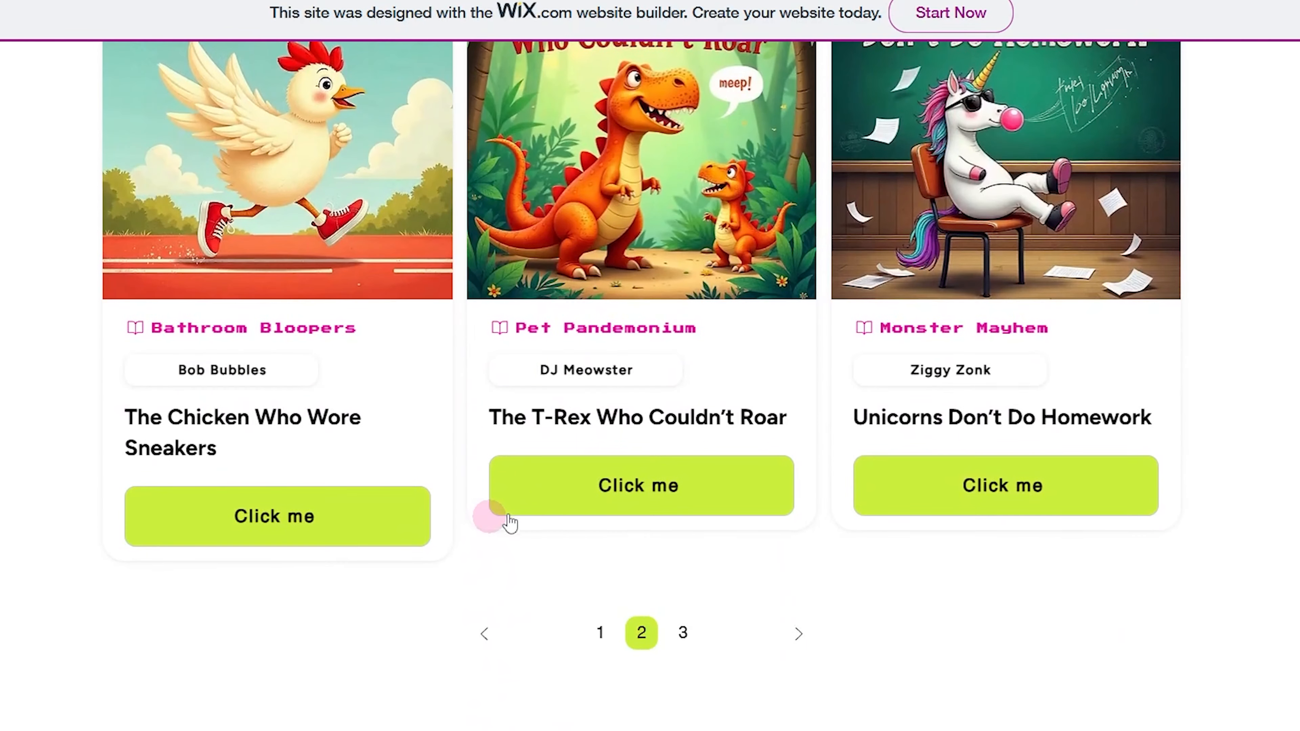
click(683, 633)
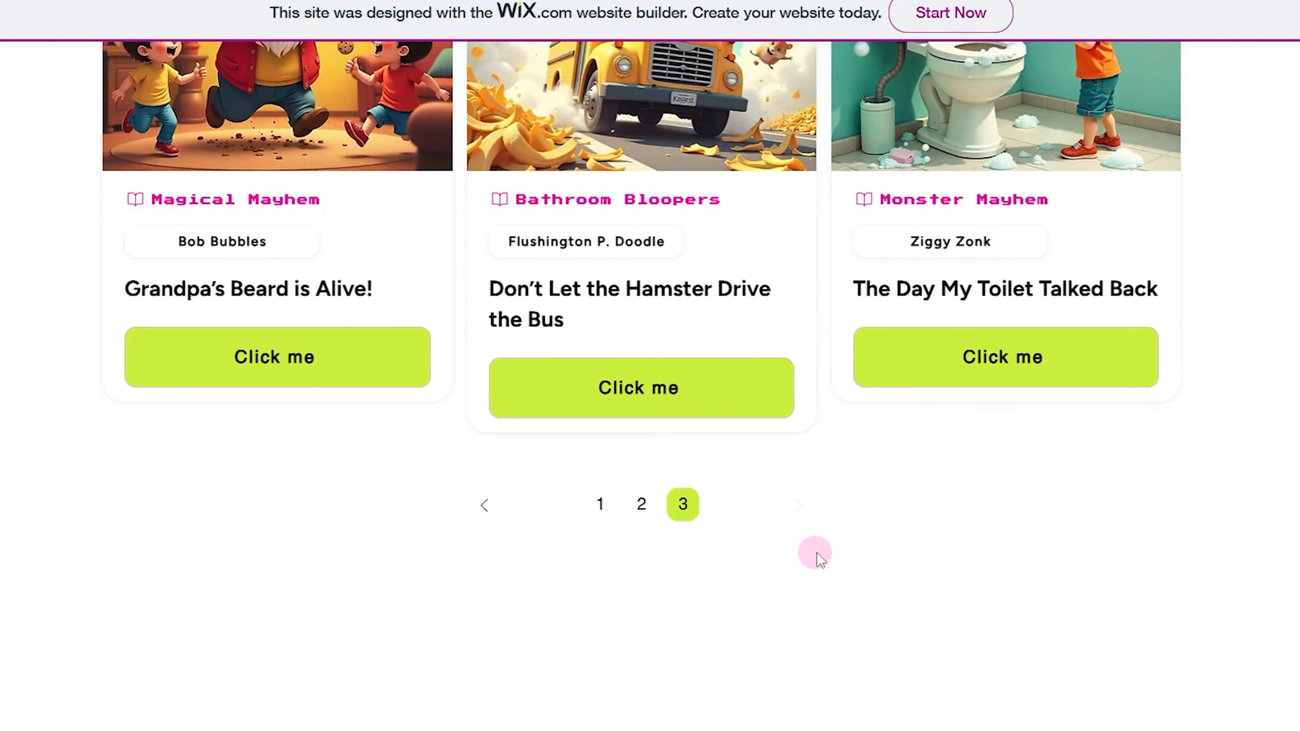
scroll(824, 534, up, 3)
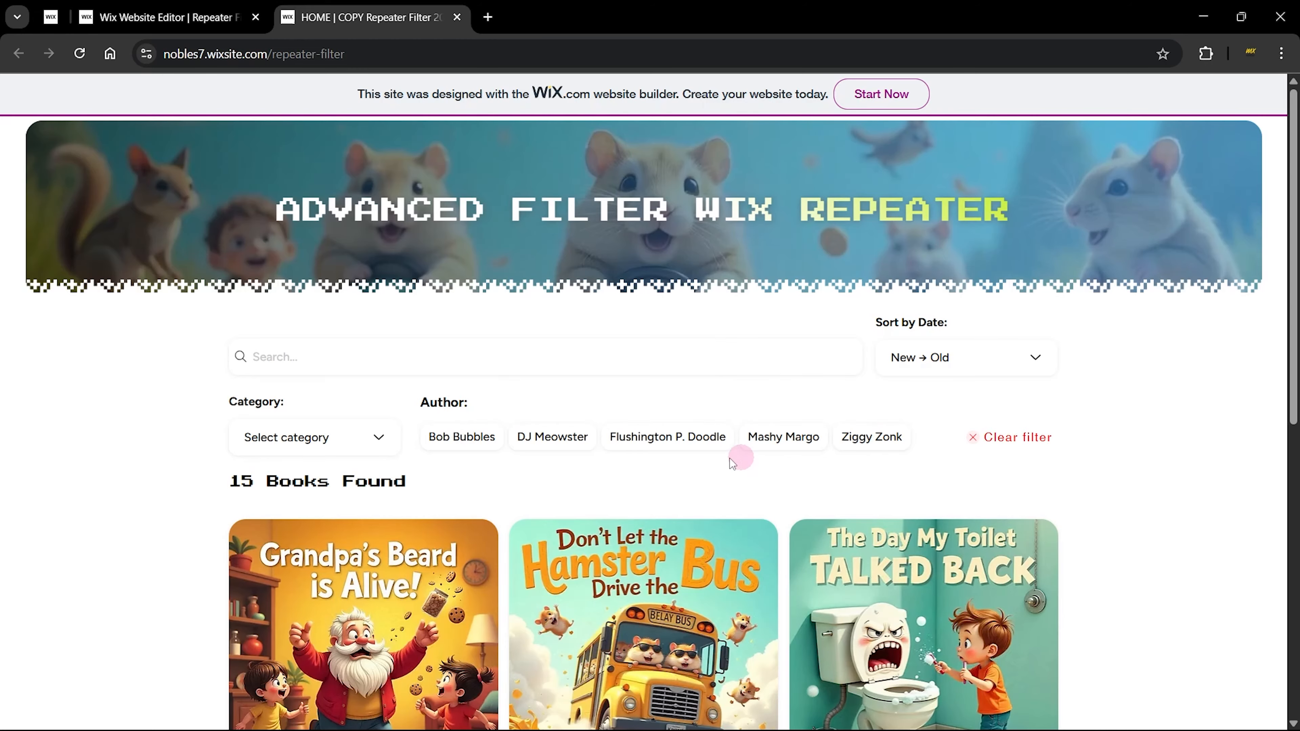
Filter the books by the first two authors together, review the list, and clear the filter.
click(470, 444)
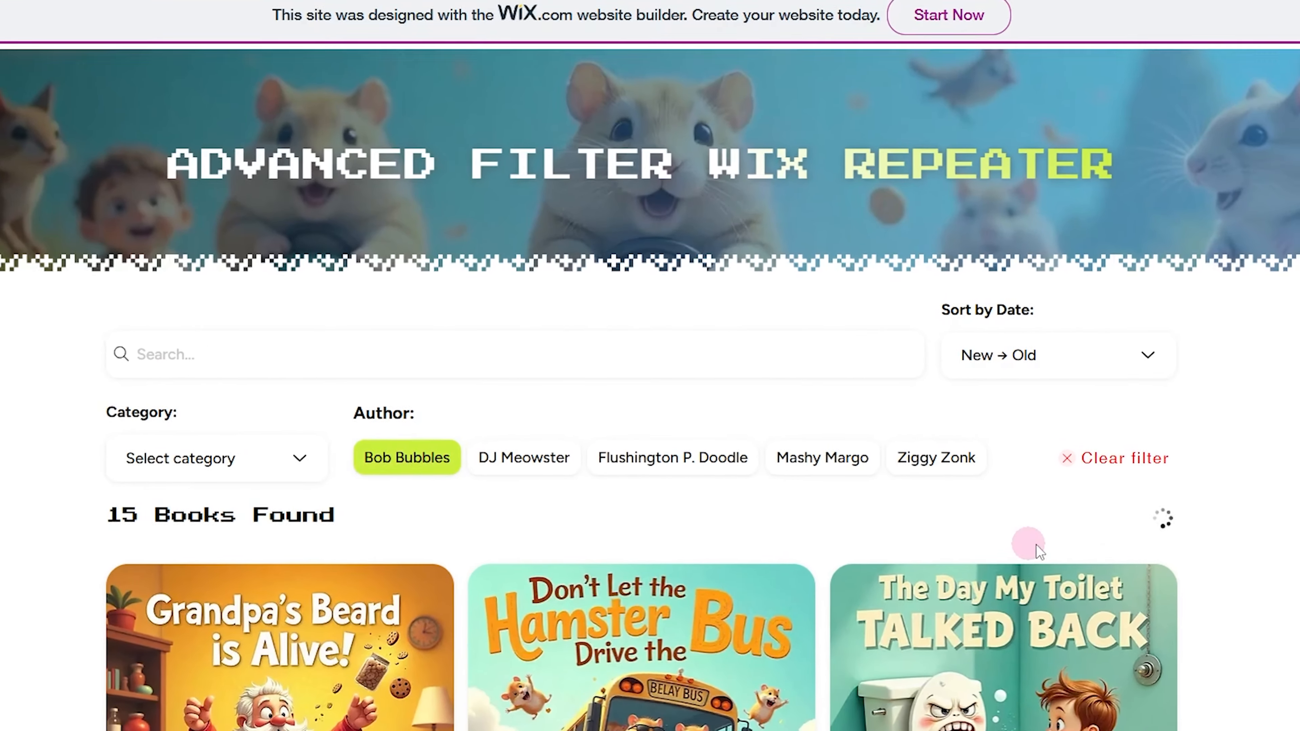
click(577, 471)
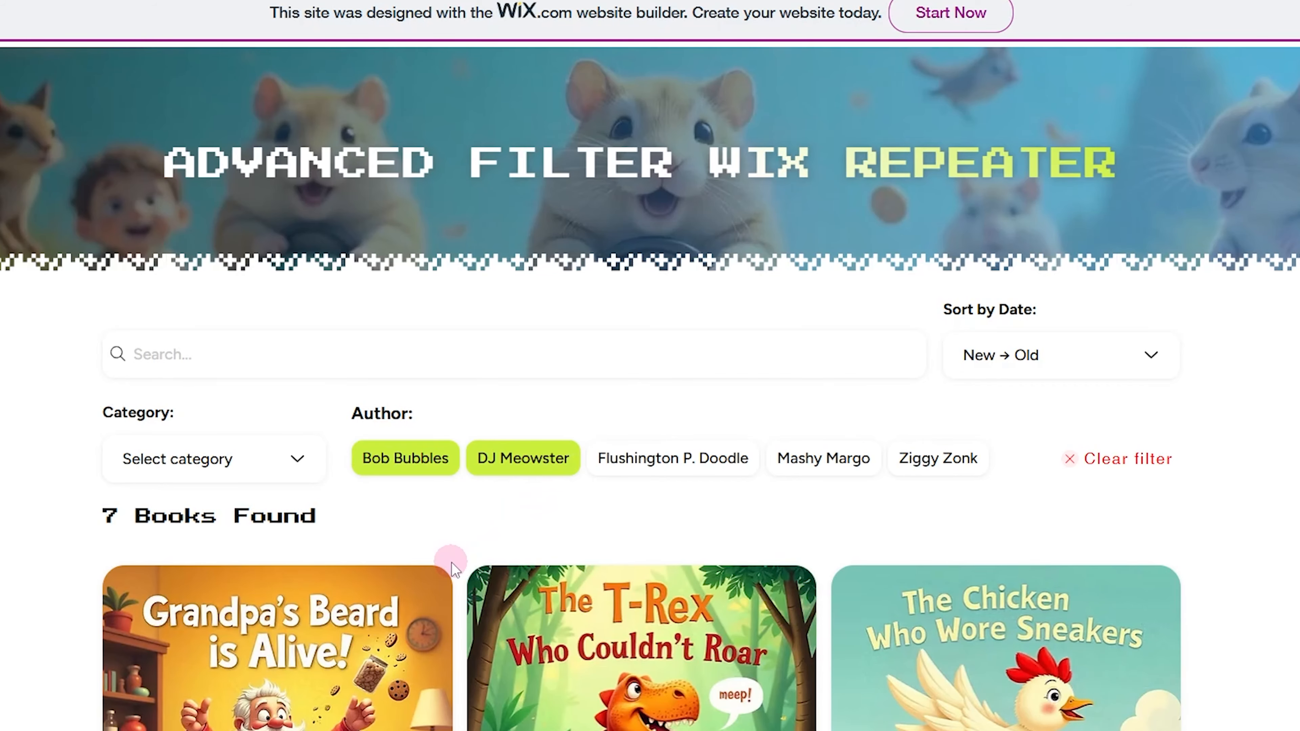
scroll(452, 563, down, 4)
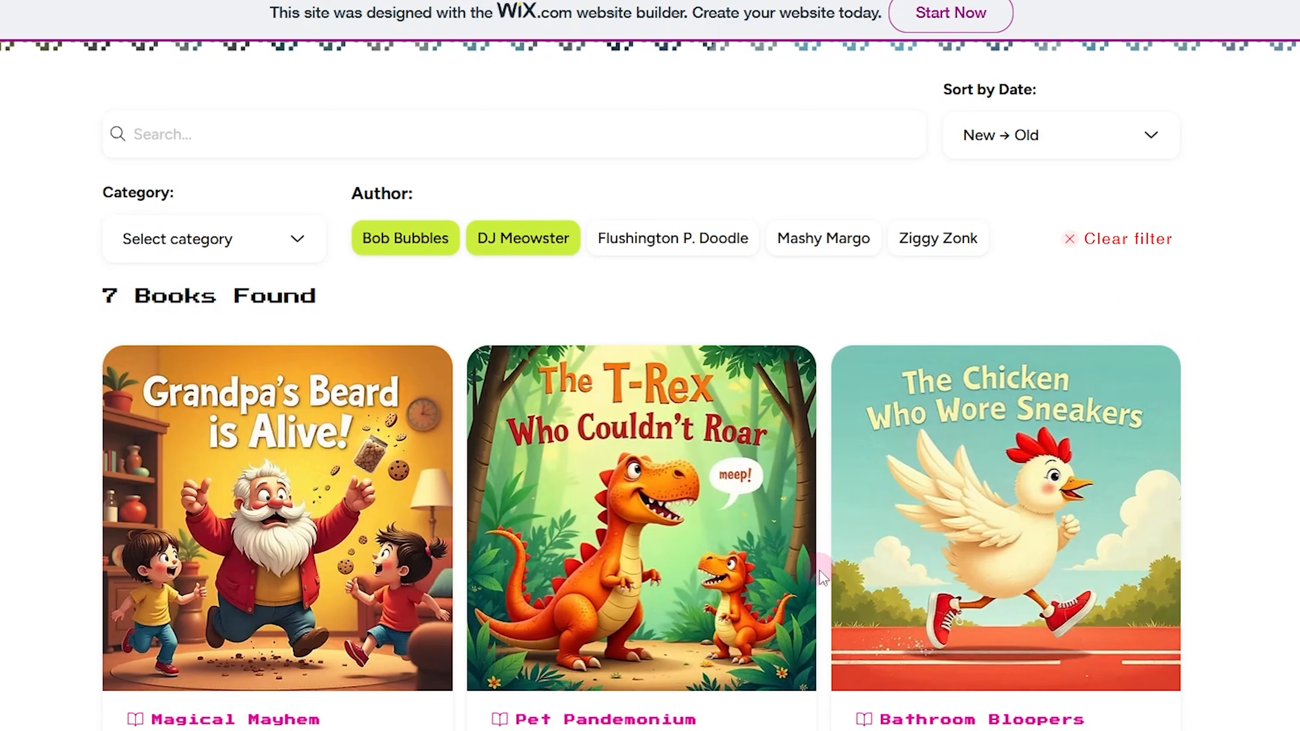
scroll(820, 575, up, 4)
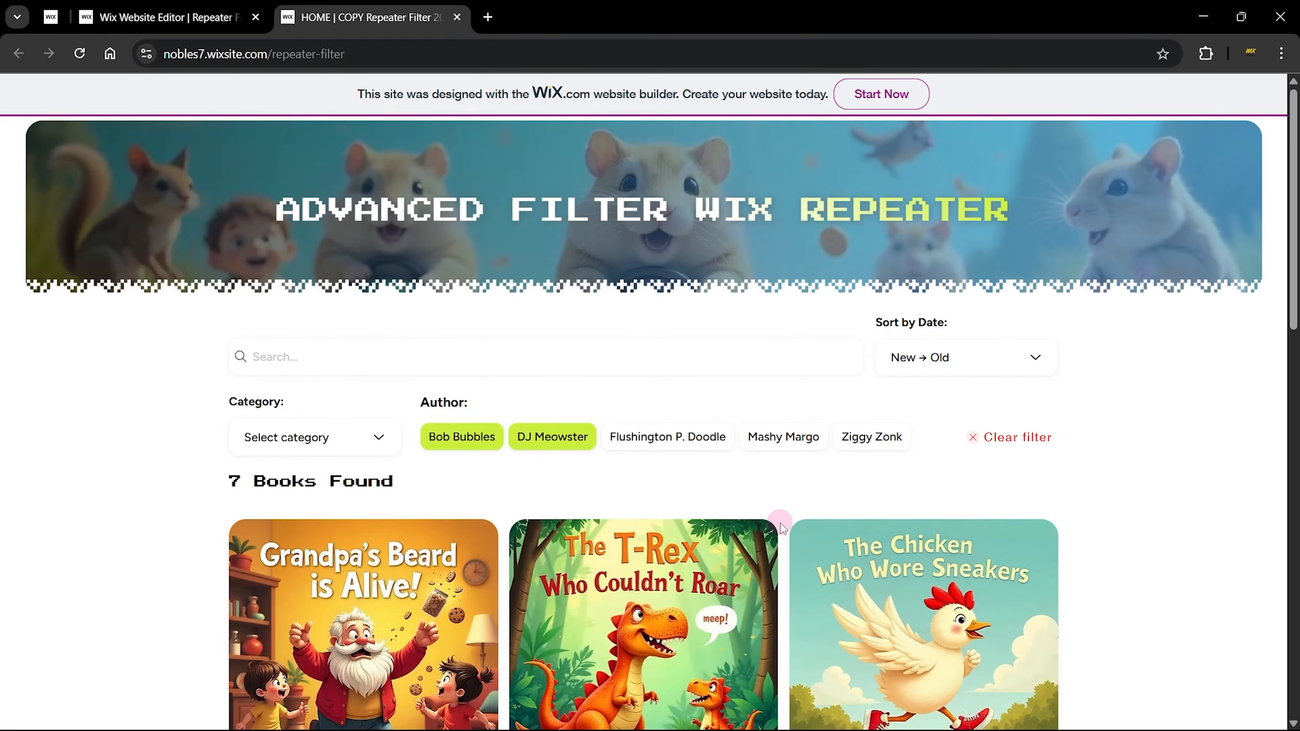
click(1011, 437)
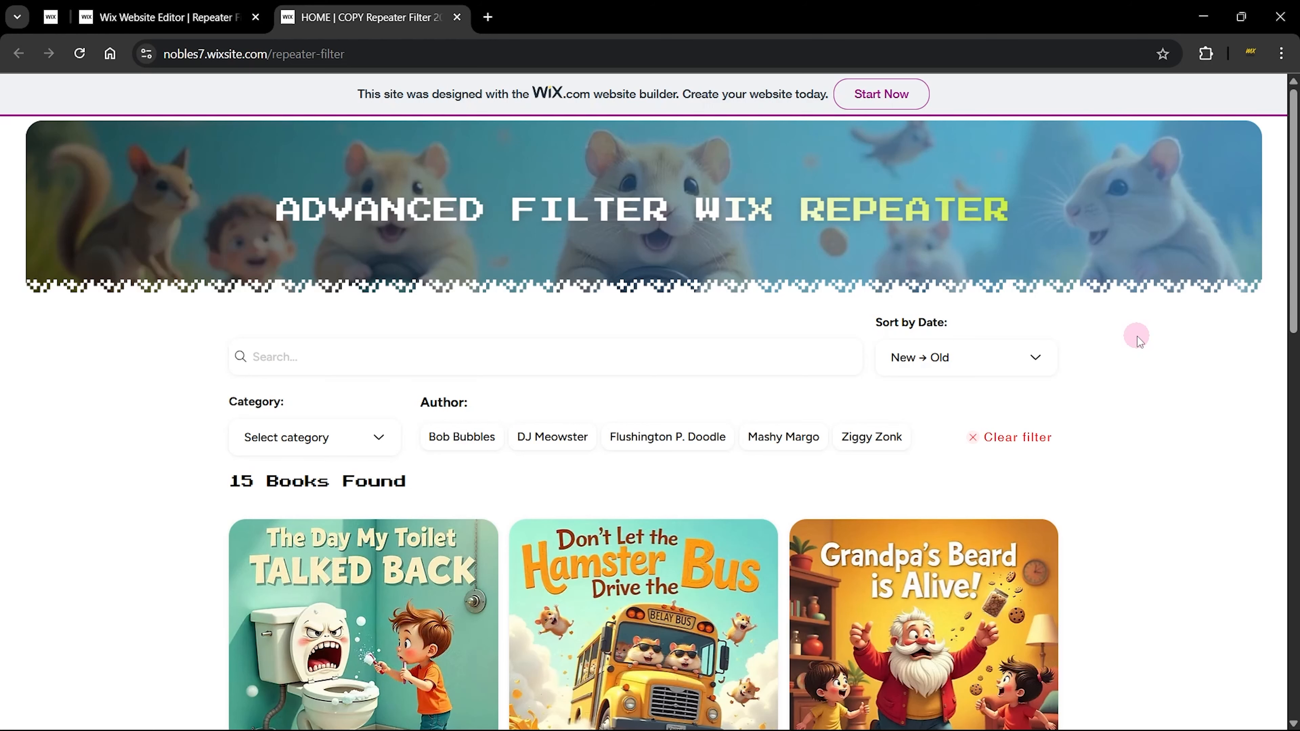
Switch to the Wix Website Editor and enlarge the site header to a height of about 167 px.
scroll(1137, 336, down, 5)
scroll(1137, 336, down, 2)
click(191, 9)
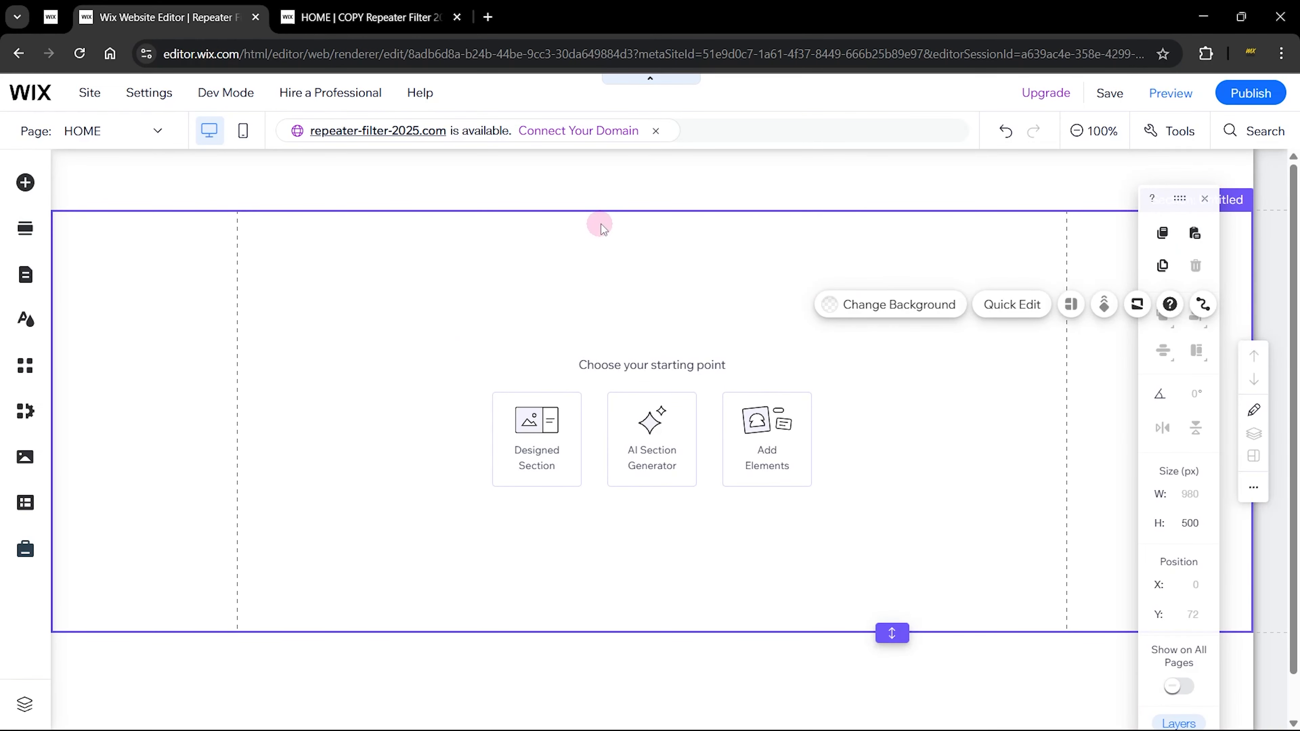
click(544, 182)
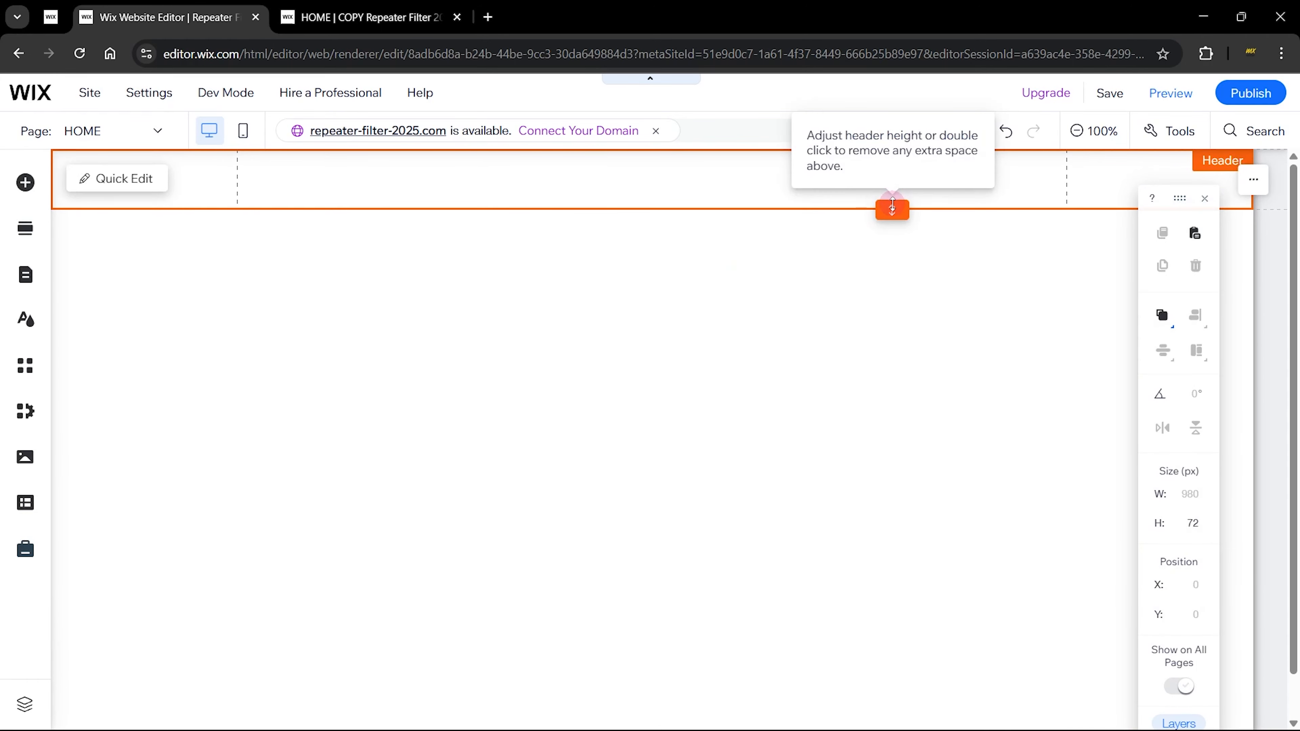
drag(891, 207, 891, 288)
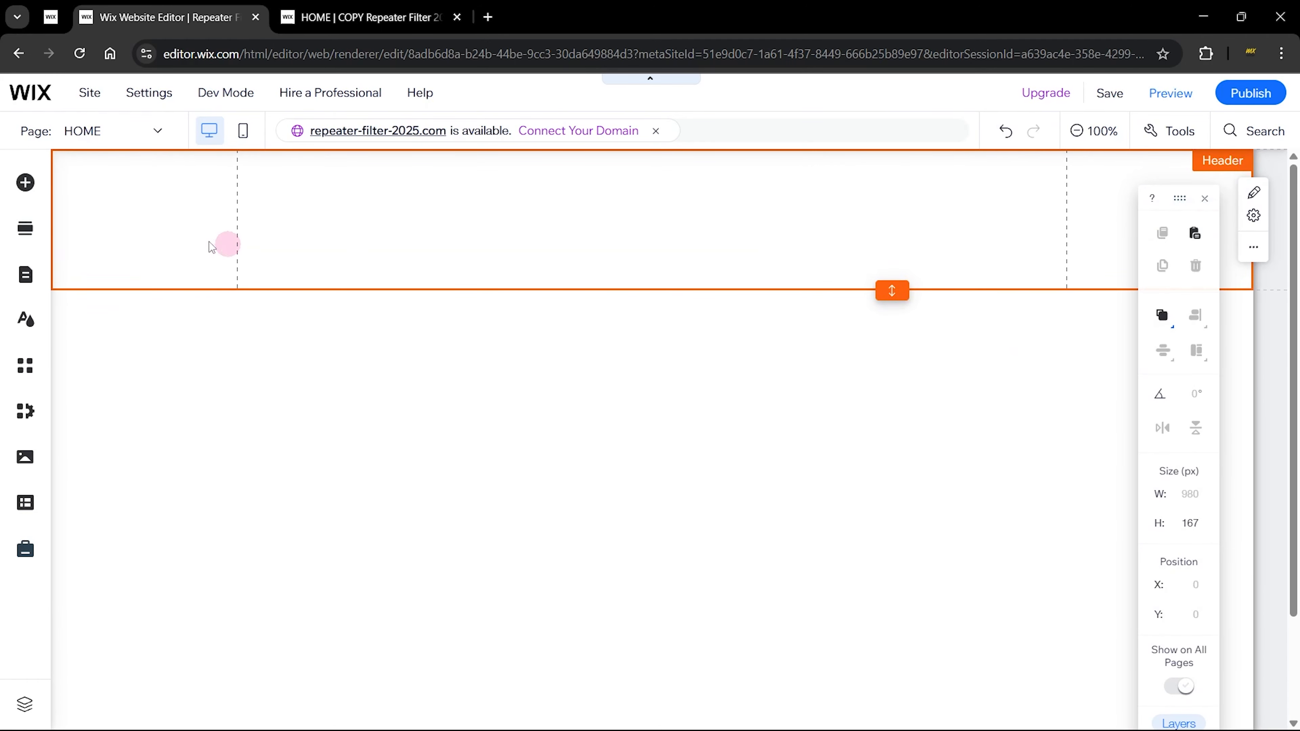
Add the black Classic strip to the header.
click(26, 184)
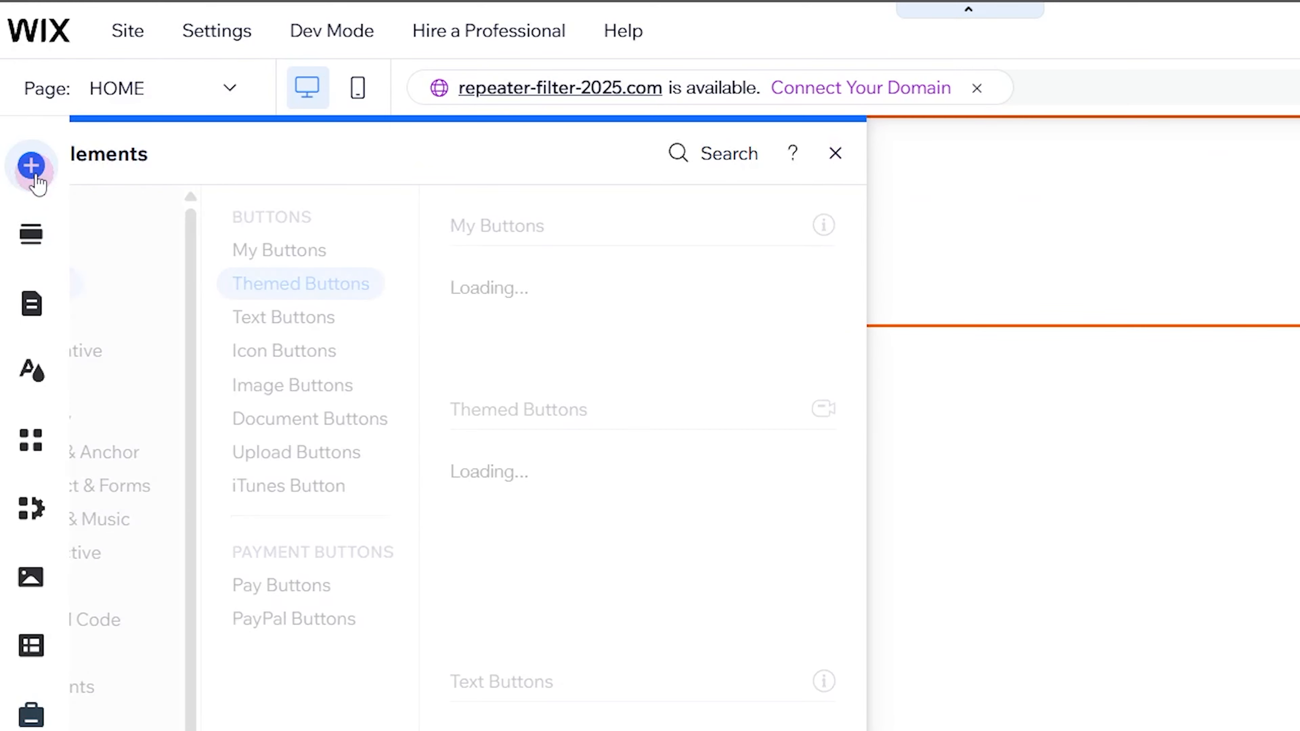
click(128, 319)
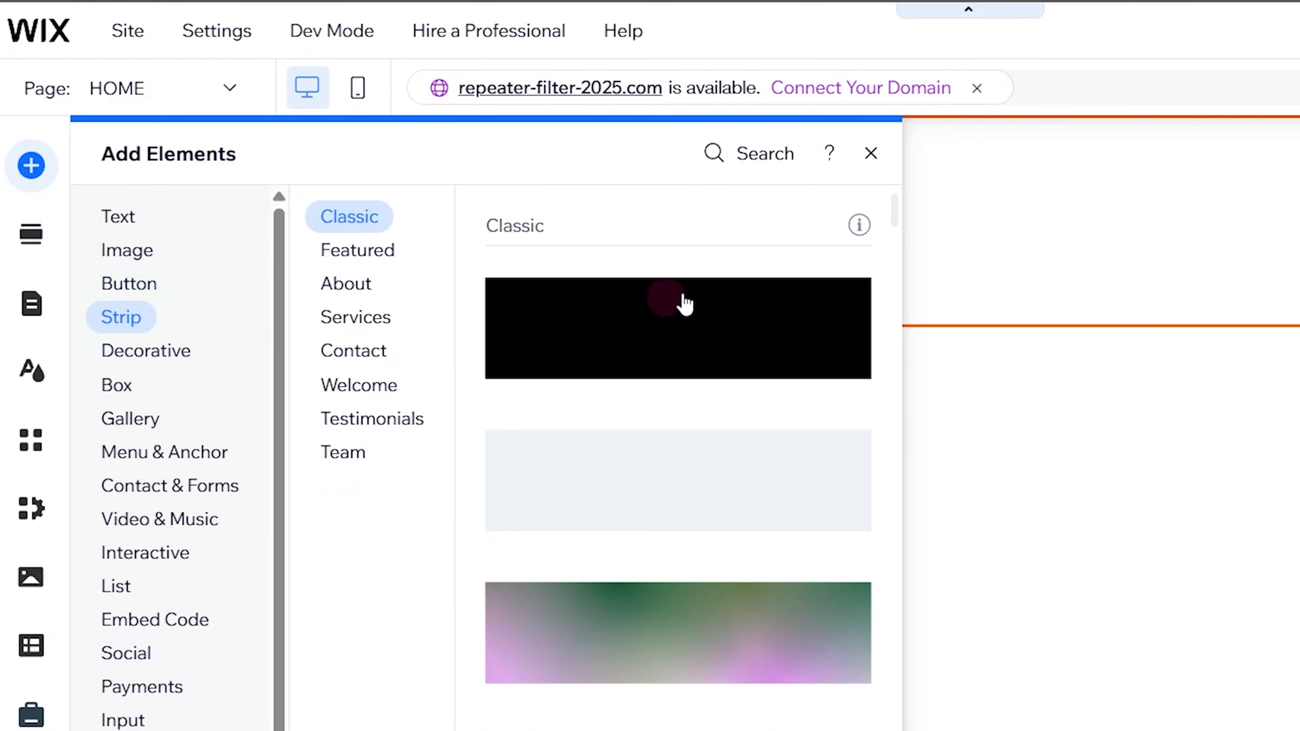
drag(707, 307, 1105, 222)
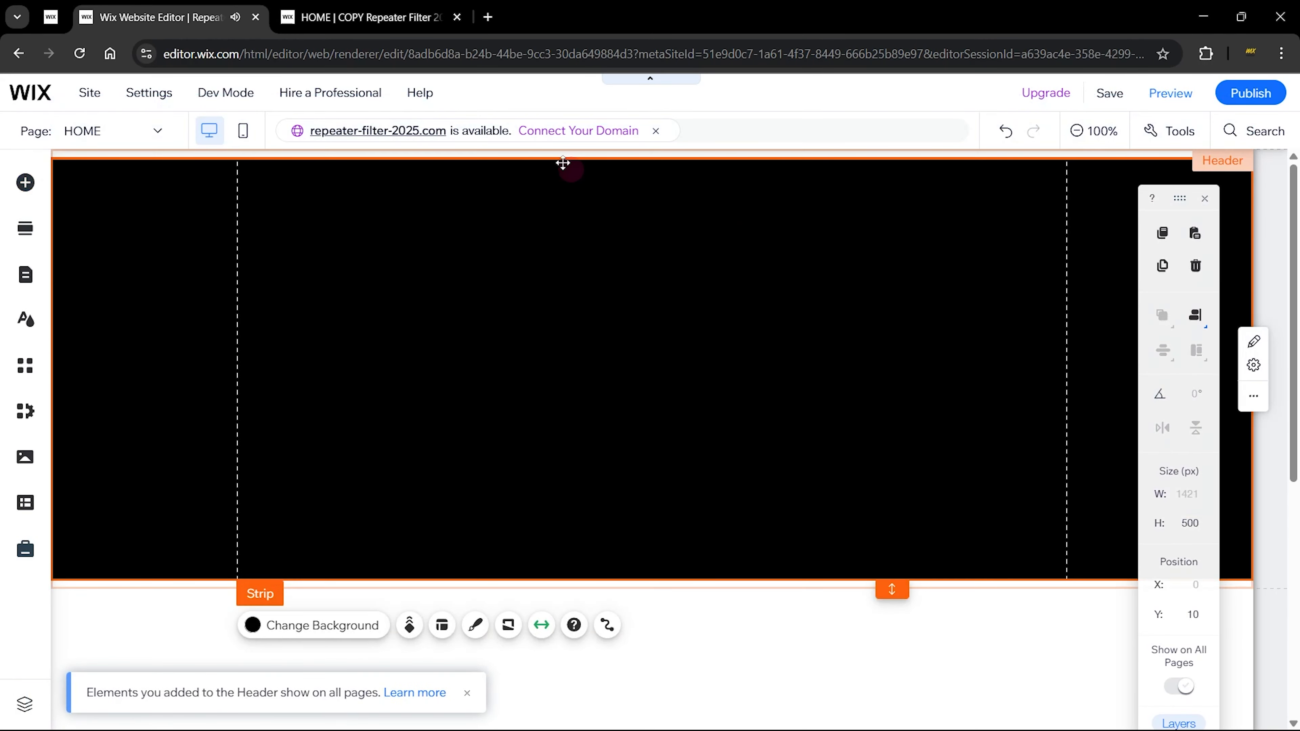
Check the header banner on the published Repeater Filter site and return to the Wix Website Editor.
click(380, 7)
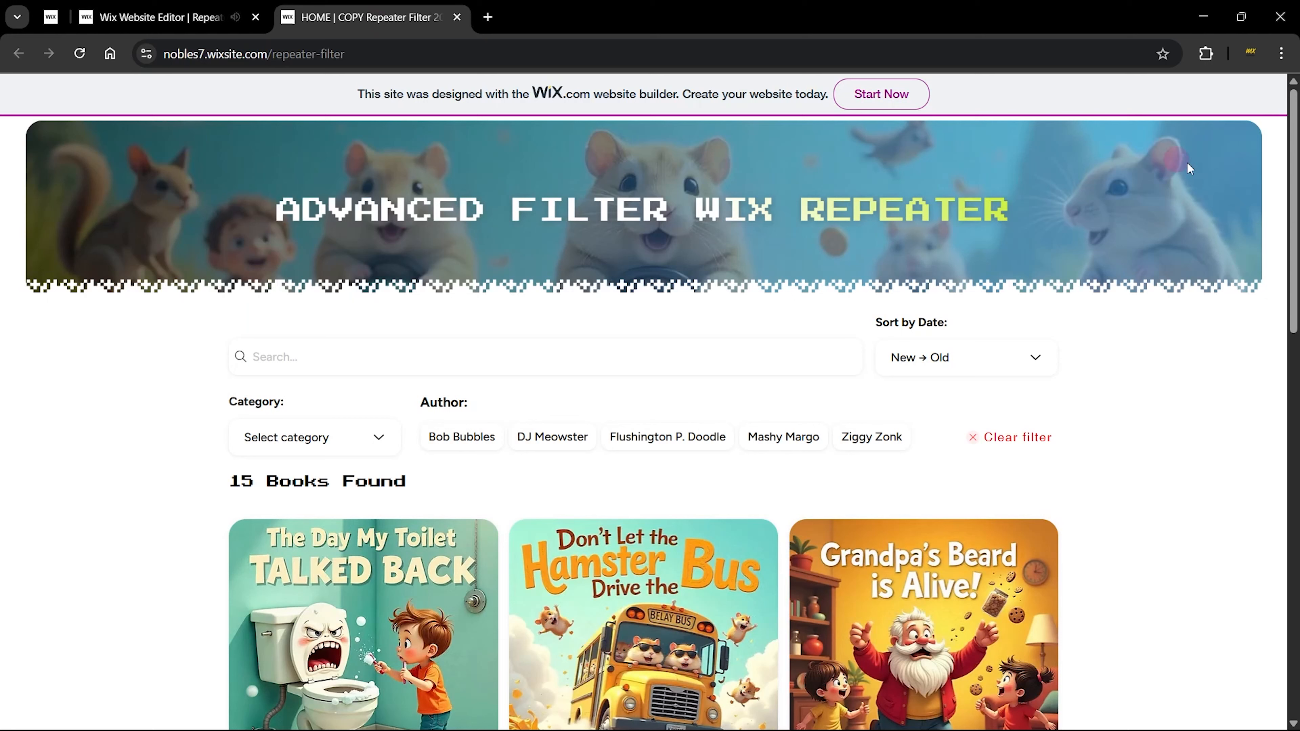
click(159, 17)
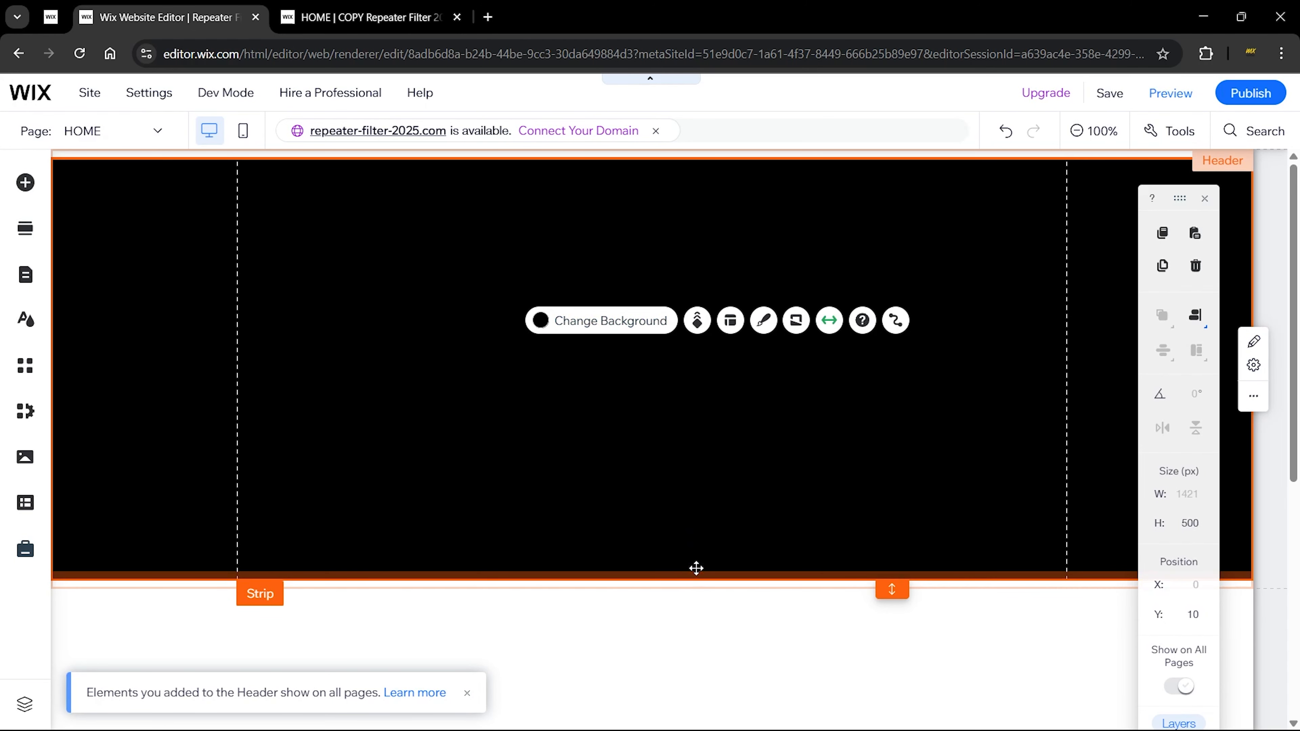
Reduce the header strip's height to 222 px and set its screen-stretch margins to 40 px.
drag(697, 569, 739, 340)
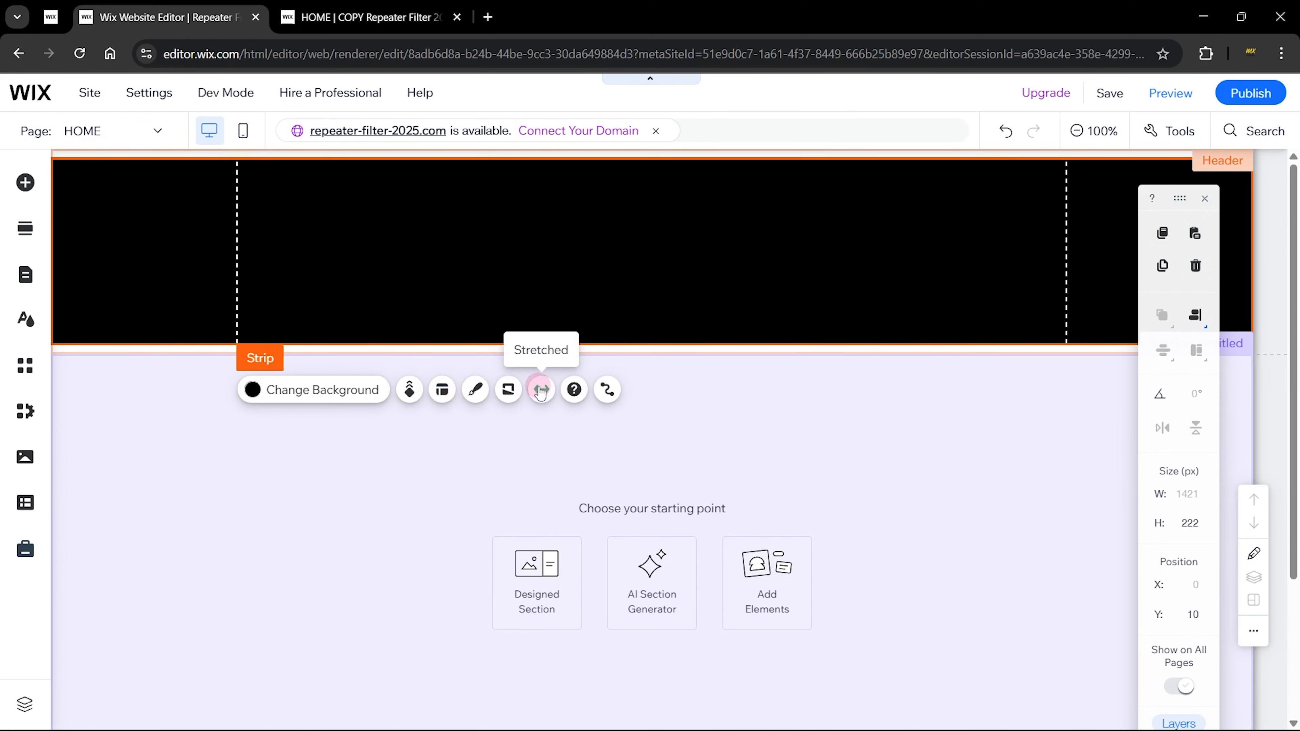
click(541, 389)
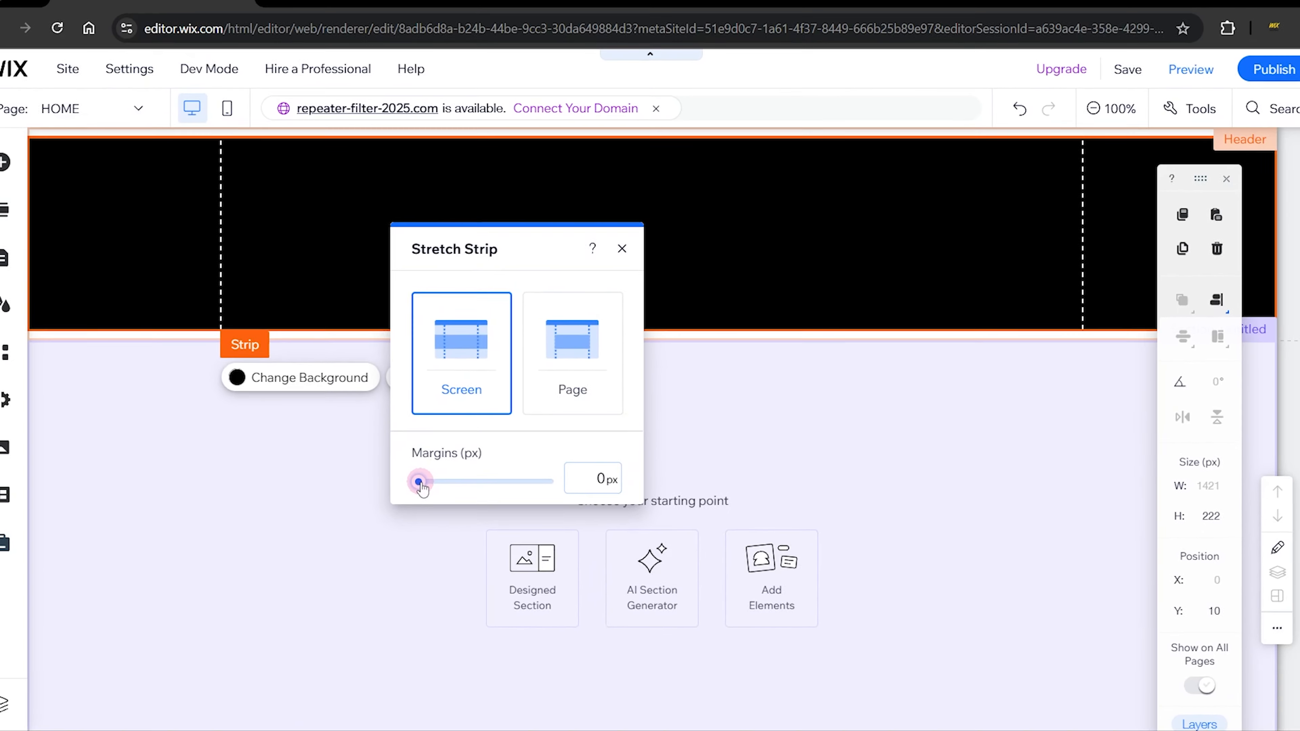
drag(364, 434, 399, 431)
drag(457, 492, 455, 492)
click(589, 489)
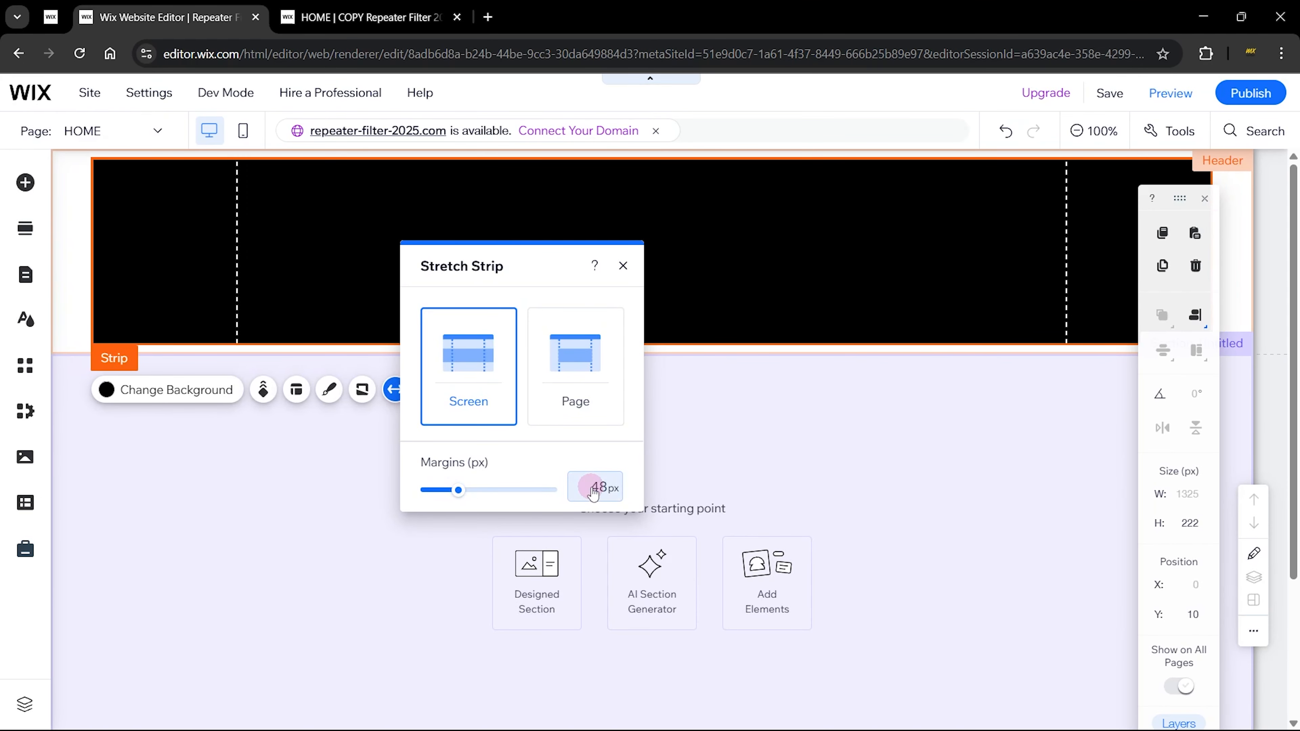
text(40)
Apply the Pixels shape divider to the strip's bottom edge, using the published site's banner as reference.
click(322, 389)
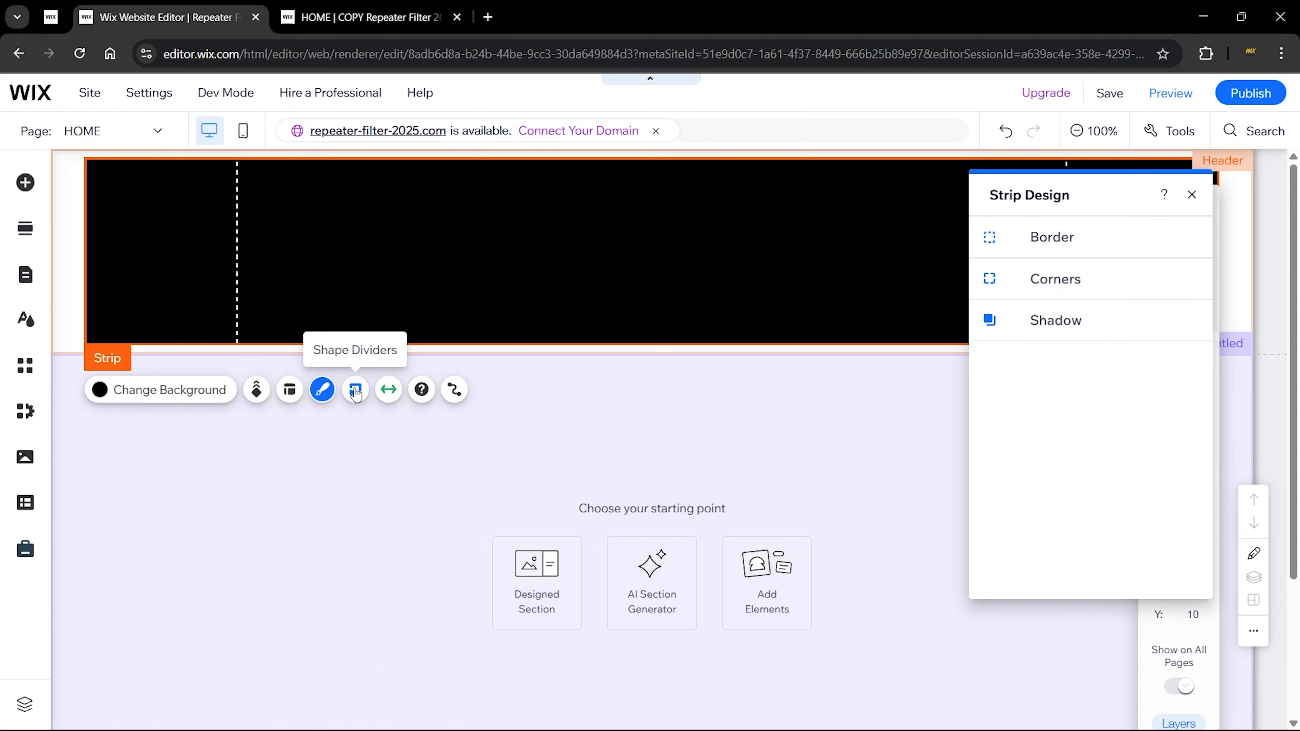
click(356, 390)
click(1003, 221)
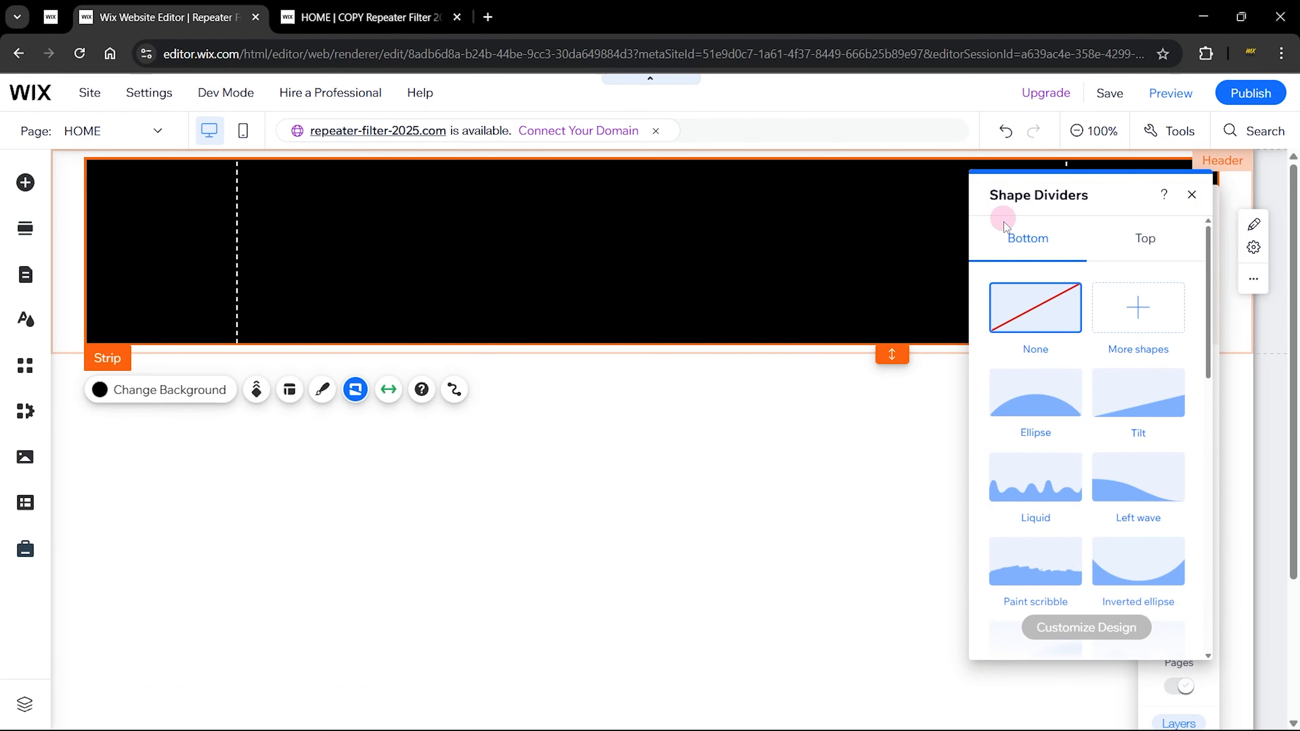
drag(1064, 193, 1019, 185)
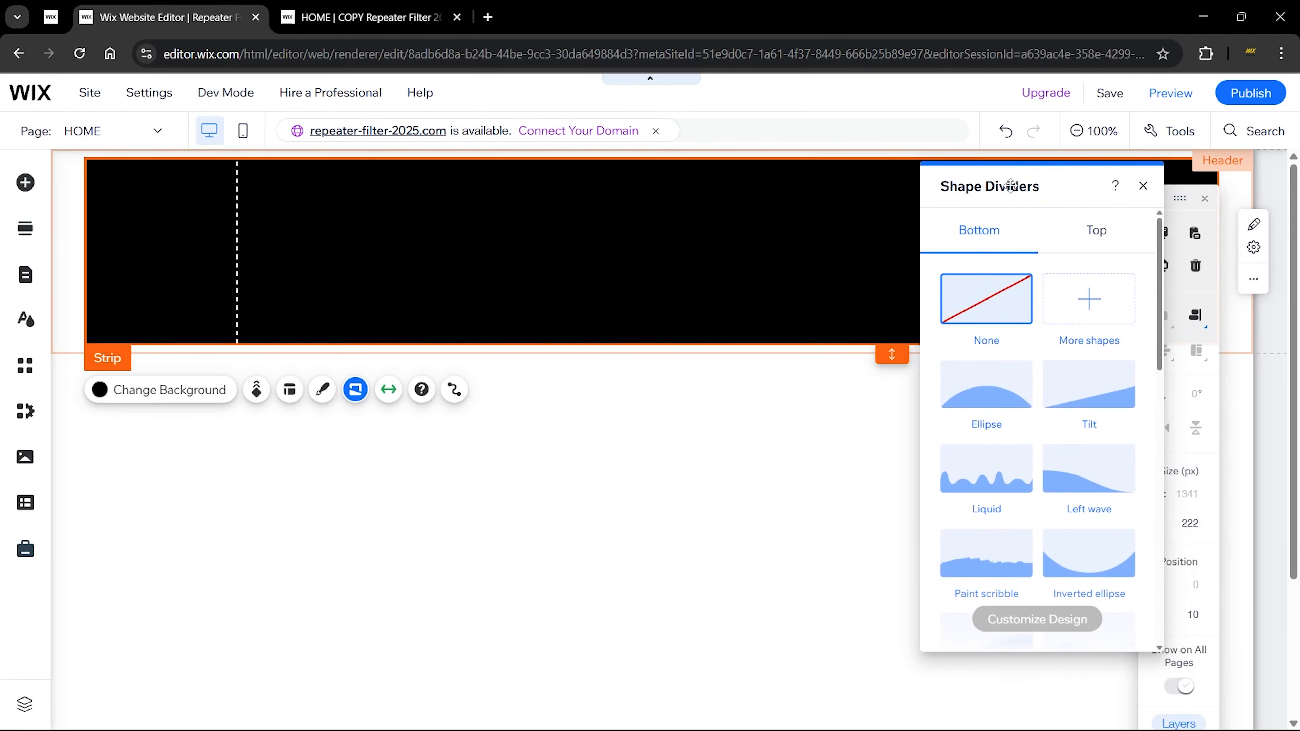
click(361, 17)
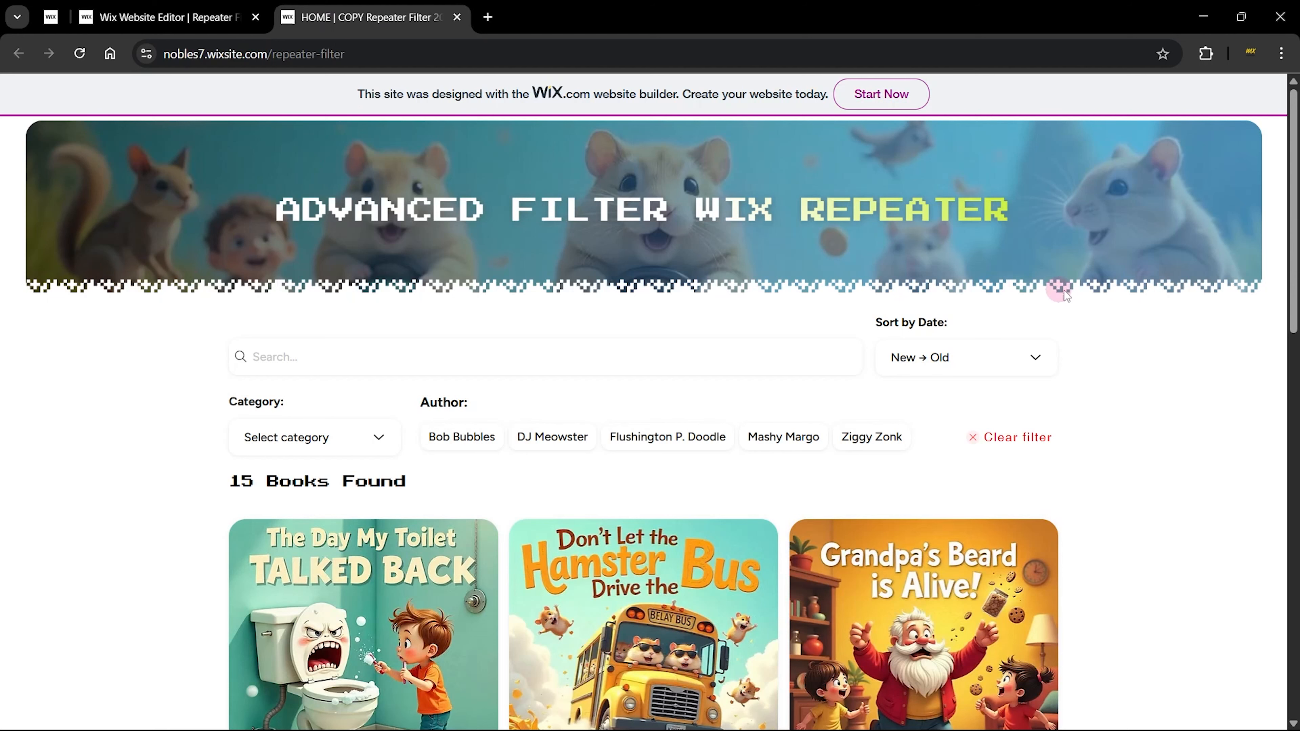
click(159, 17)
scroll(938, 483, down, 5)
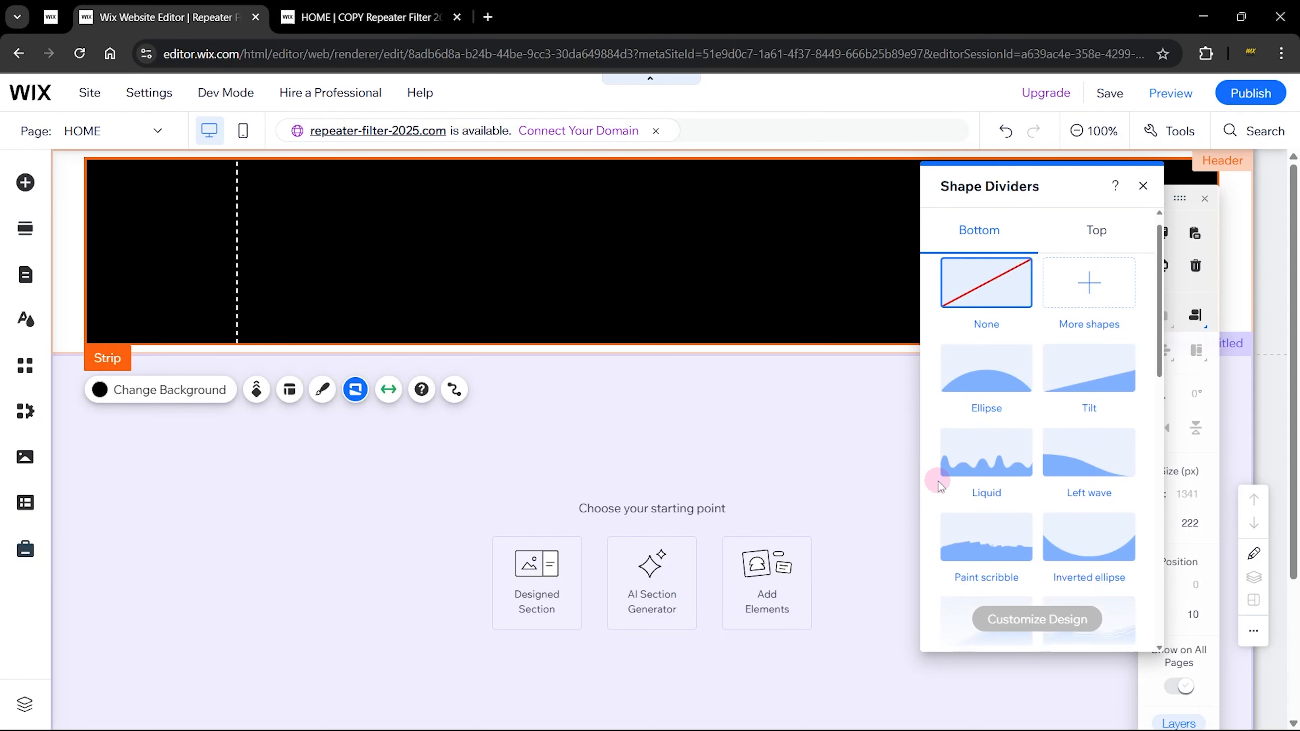
scroll(938, 483, down, 10)
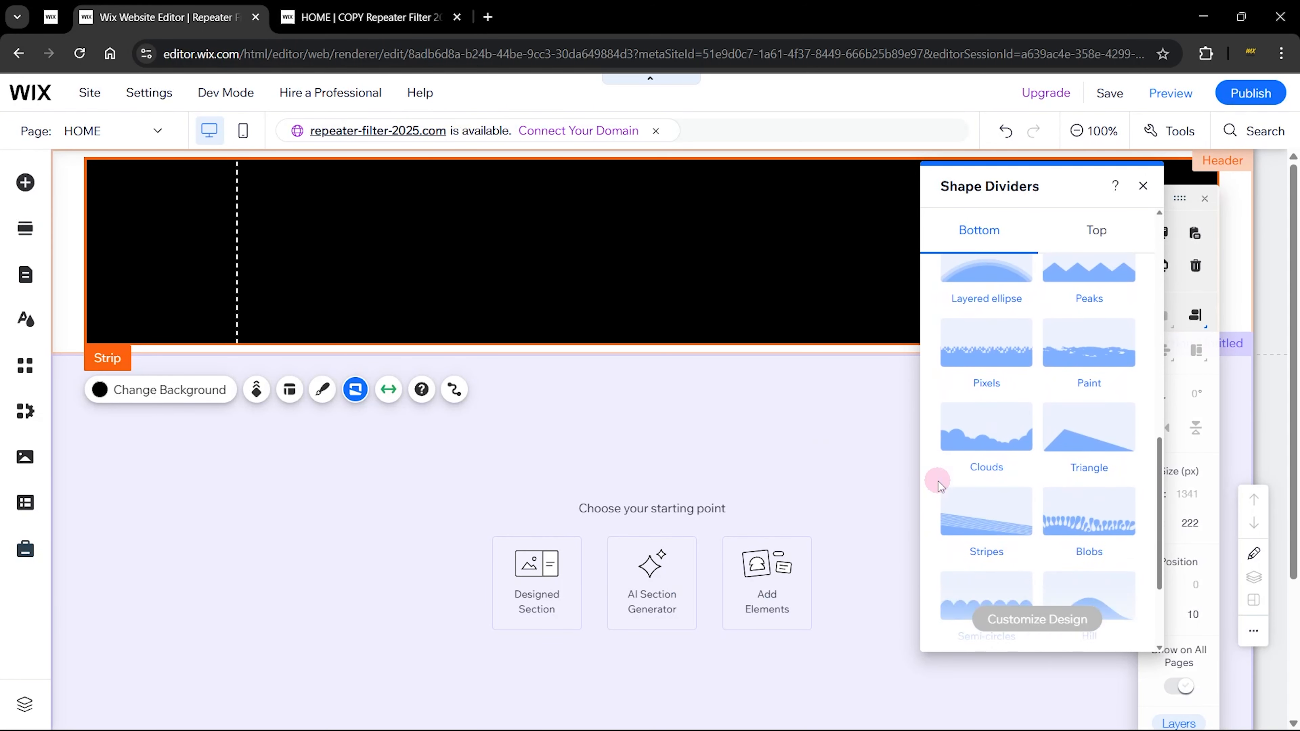
scroll(938, 481, up, 5)
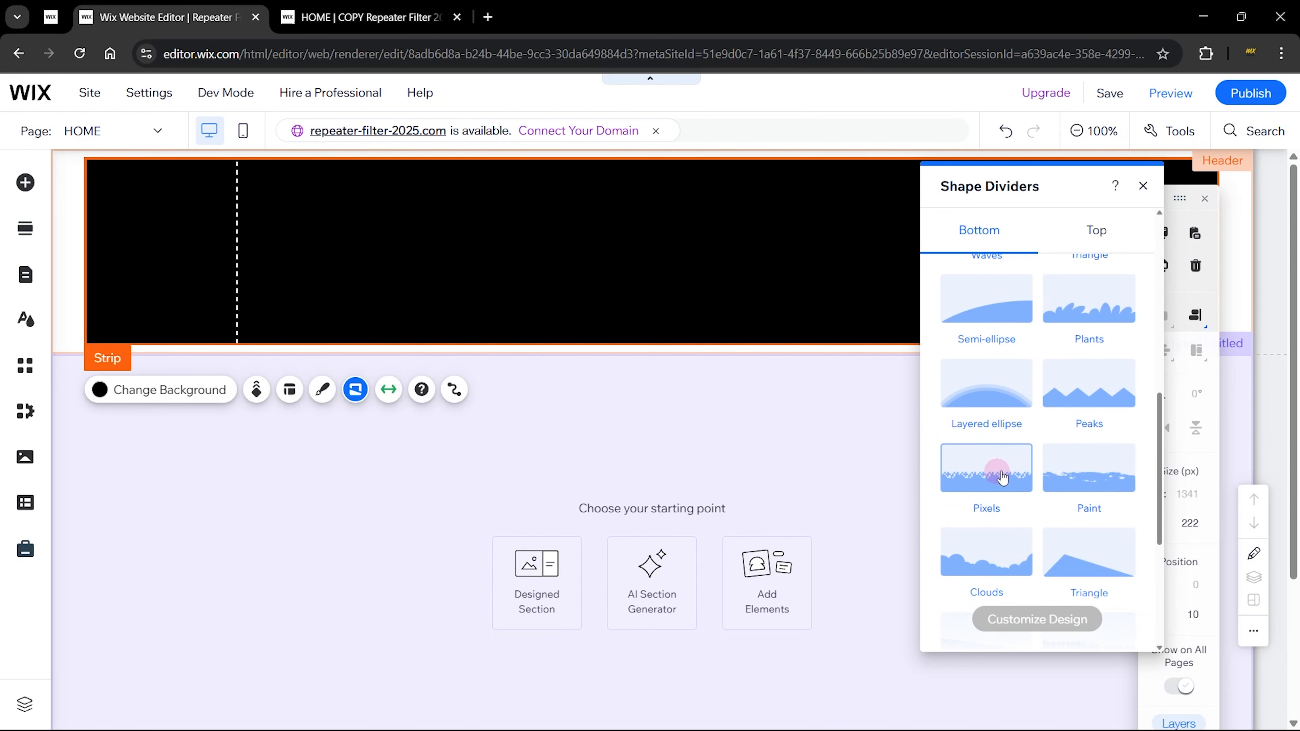
click(993, 479)
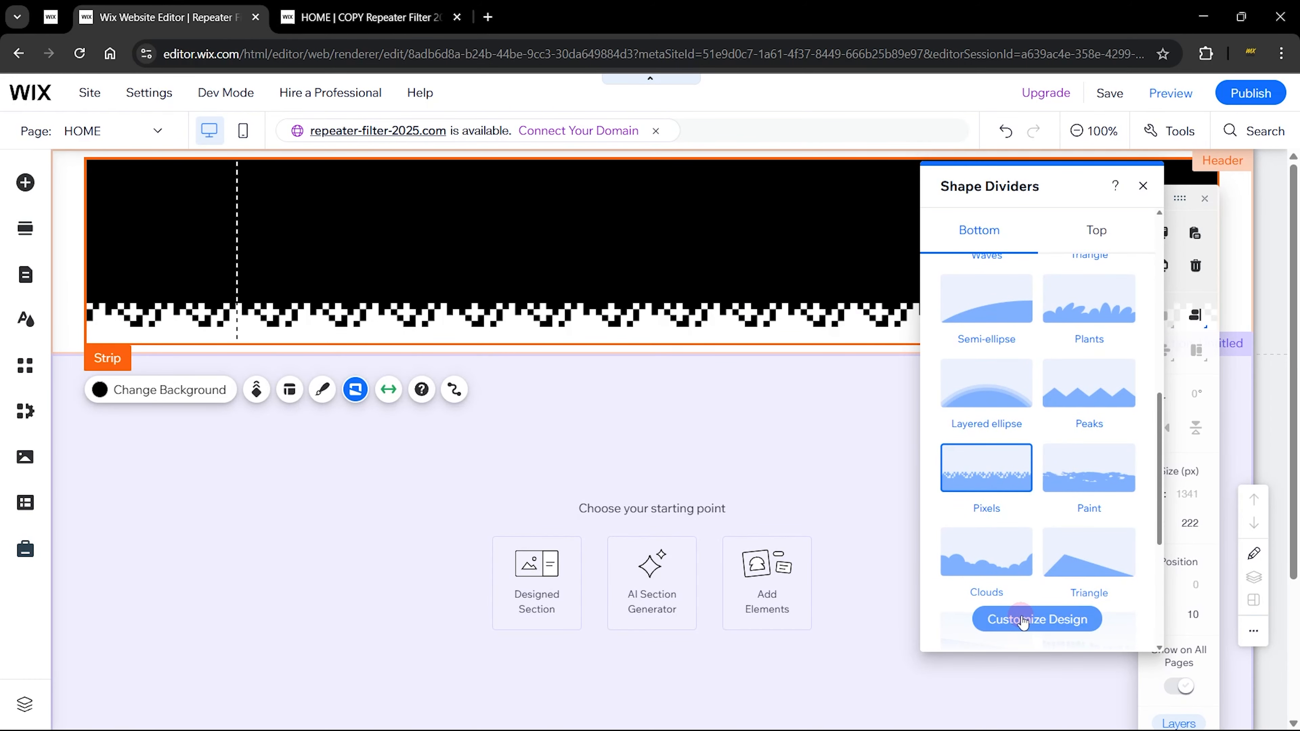
Customize the Pixels divider by reducing its height to 25 px.
click(1024, 619)
click(959, 328)
drag(959, 332, 917, 330)
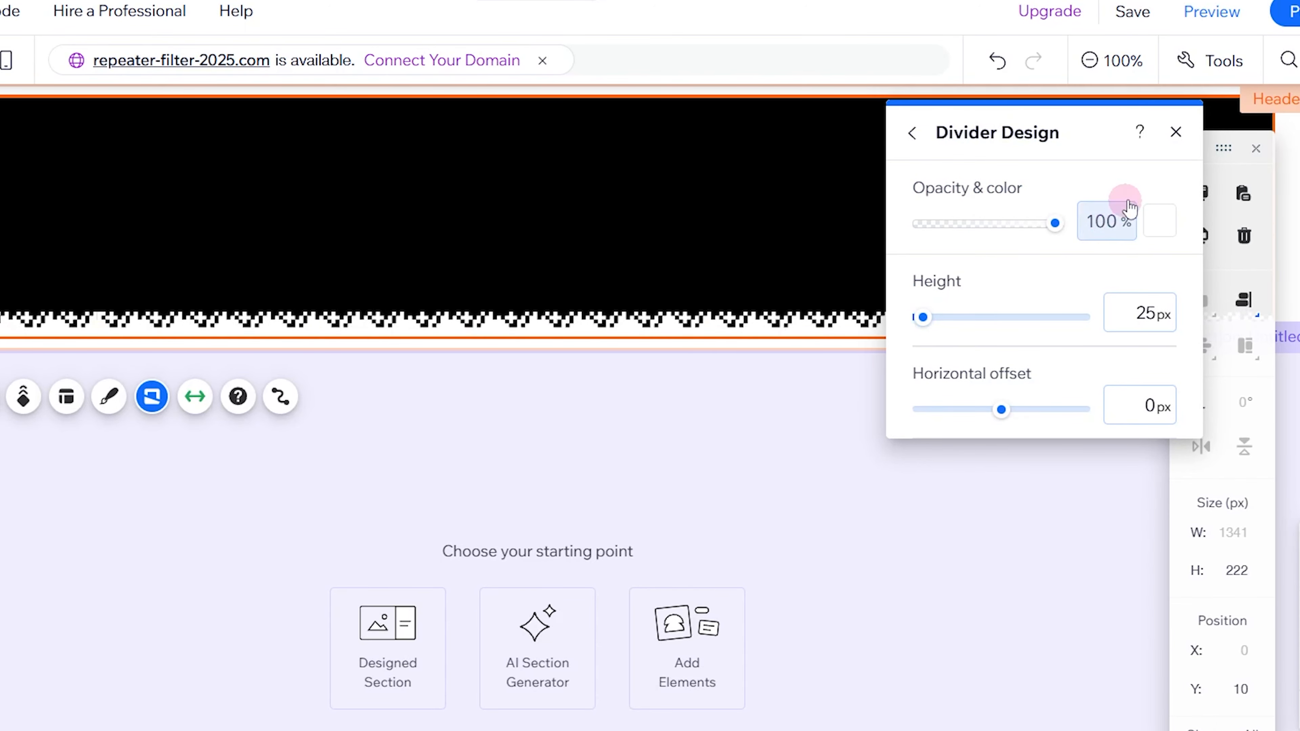
click(1175, 132)
Round all the strip's corners to a 20 px radius, comparing them with the published site's banner.
click(323, 389)
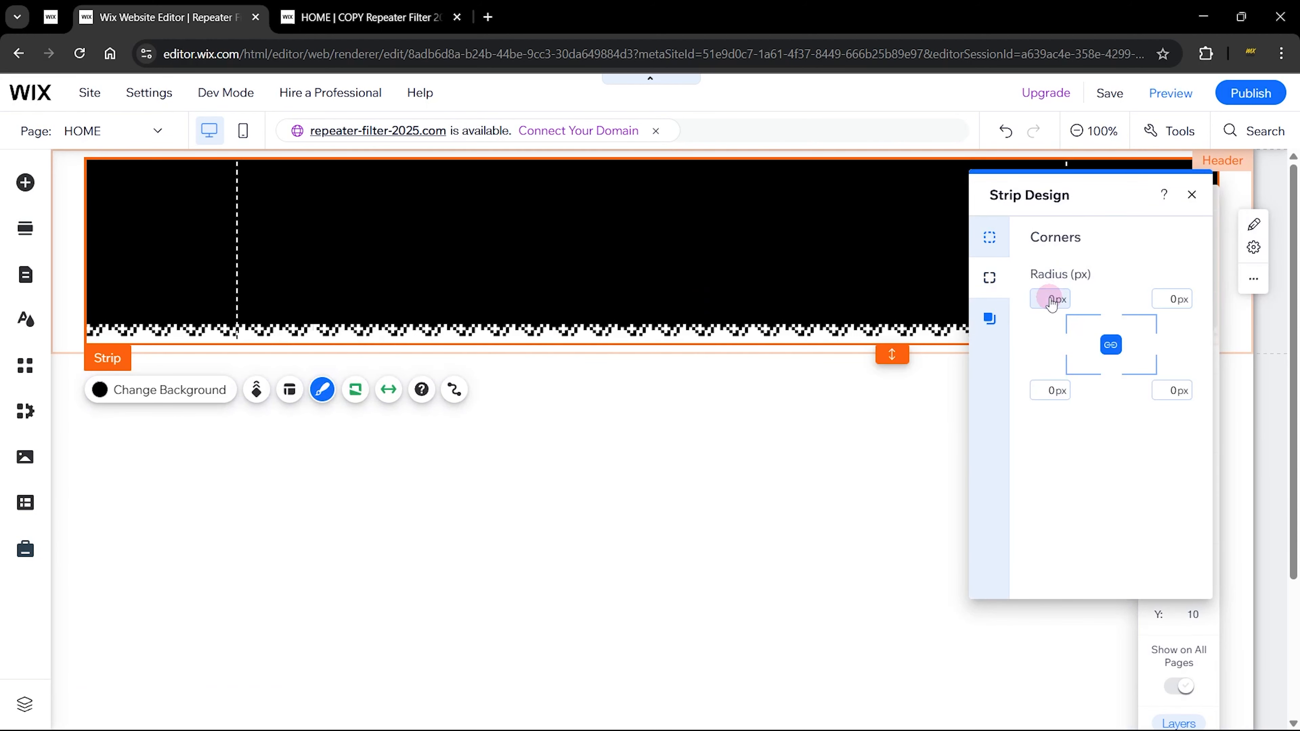
key(Return)
click(358, 17)
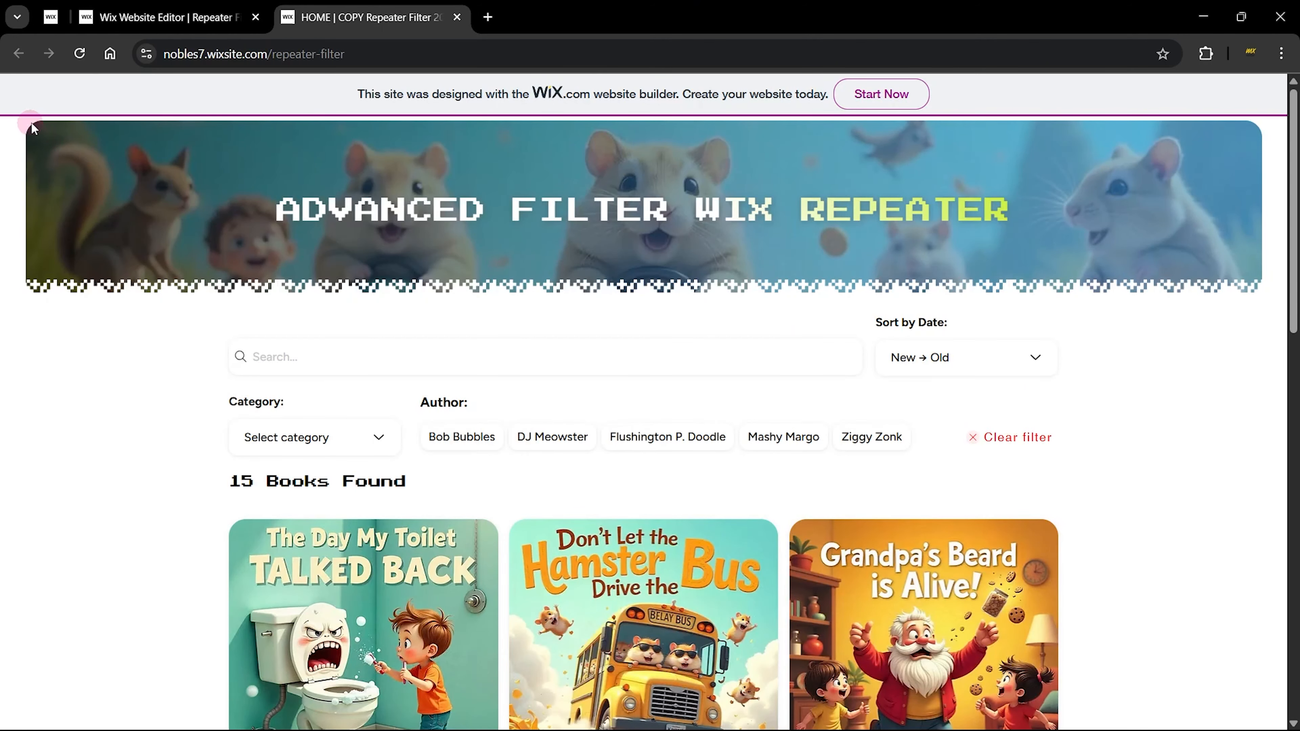
click(159, 17)
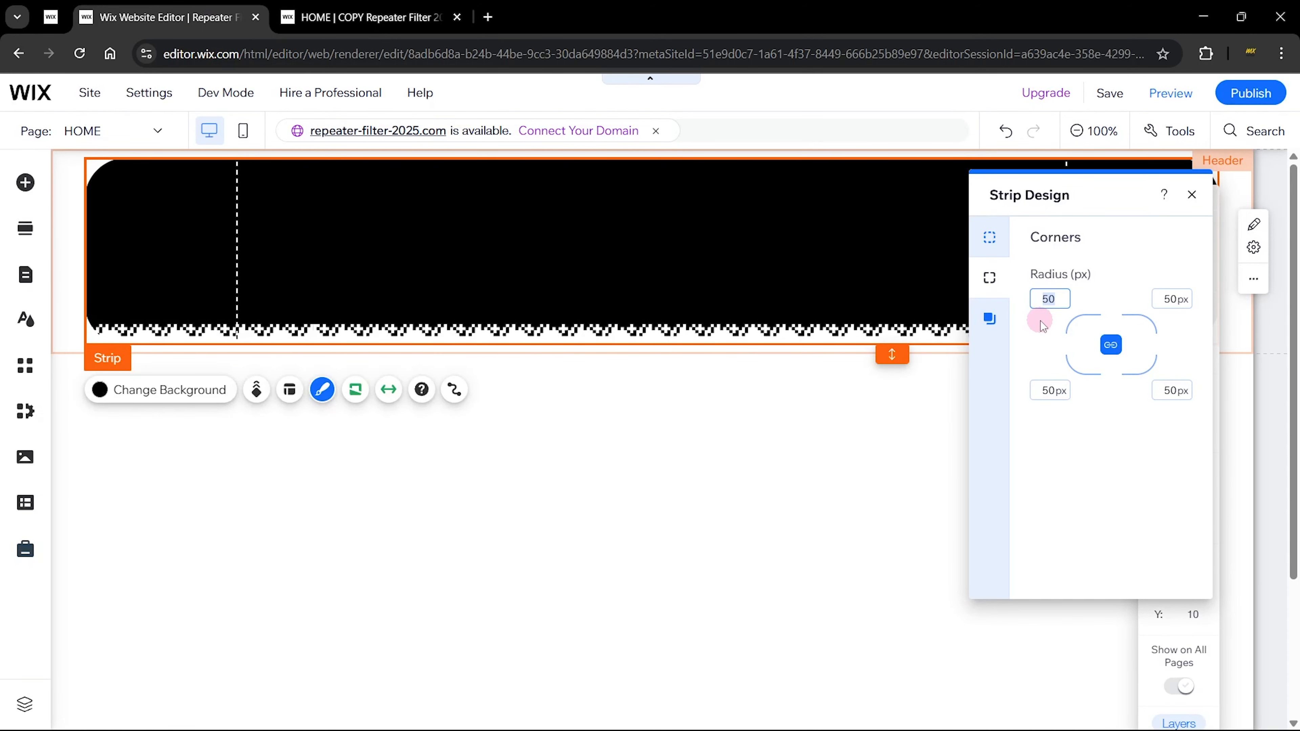
text(20)
key(Return)
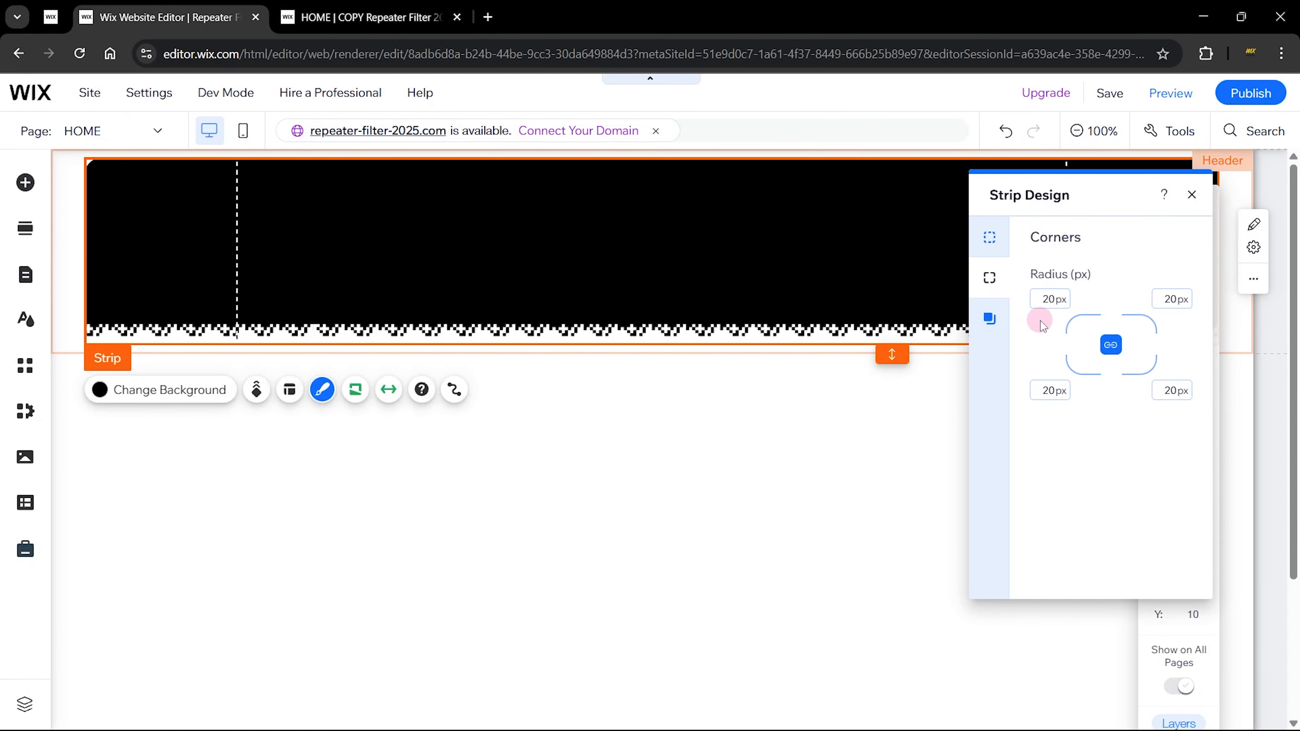
click(1192, 194)
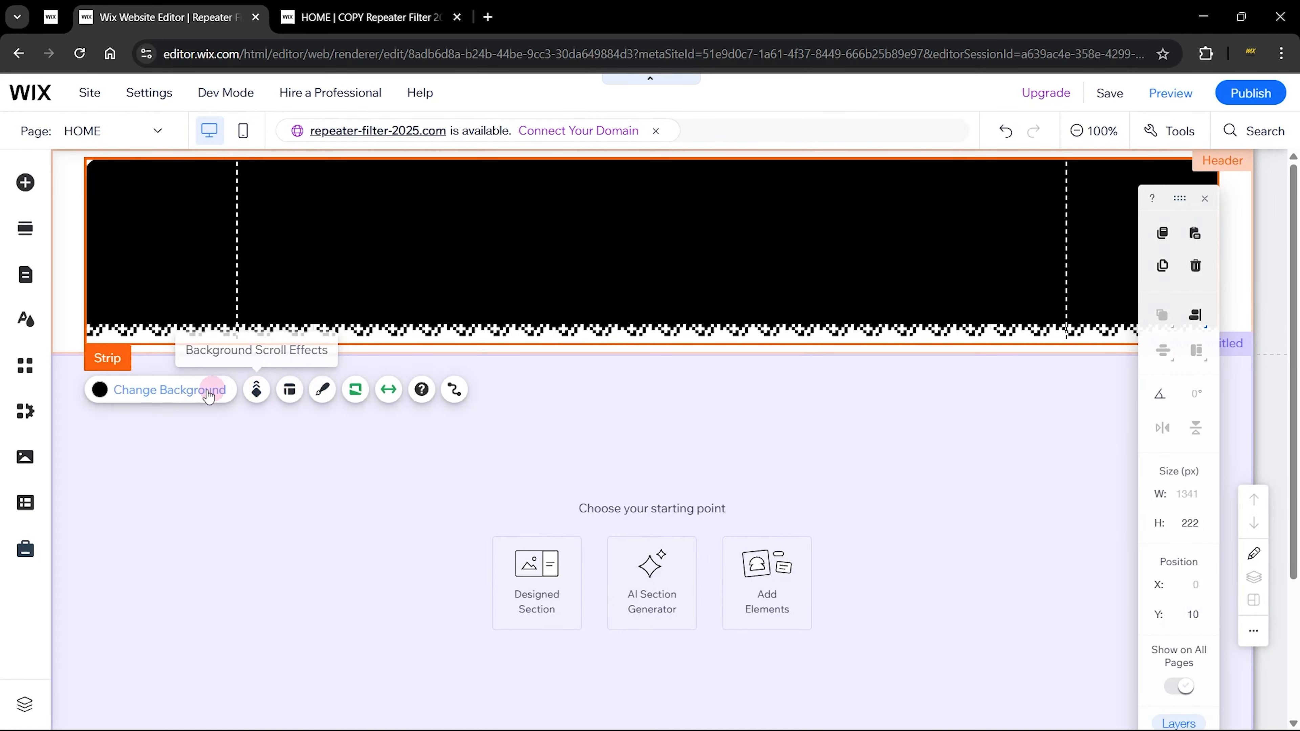
Set the strip's background to the site-file image of animals driving go-karts, freepik__the-style-is-candid-image-photography-with-natural__22555.jpeg.
click(191, 389)
click(1084, 343)
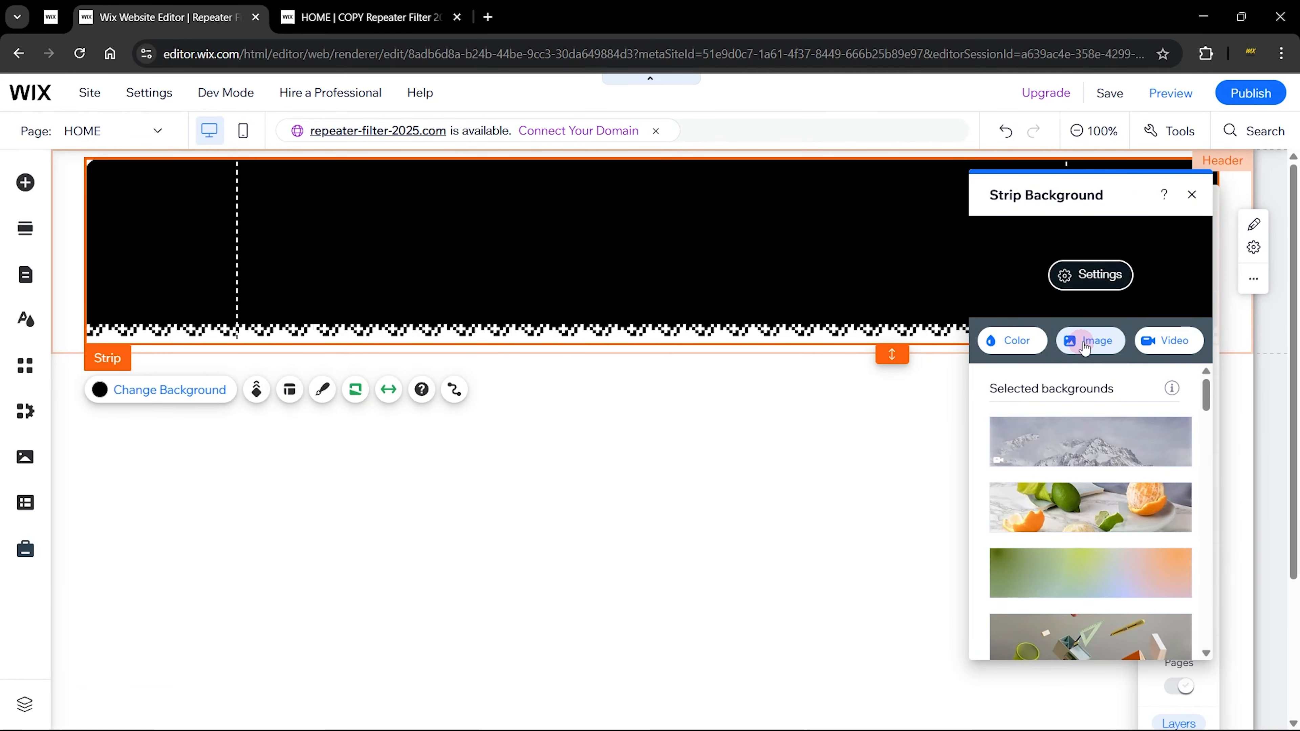
click(1093, 342)
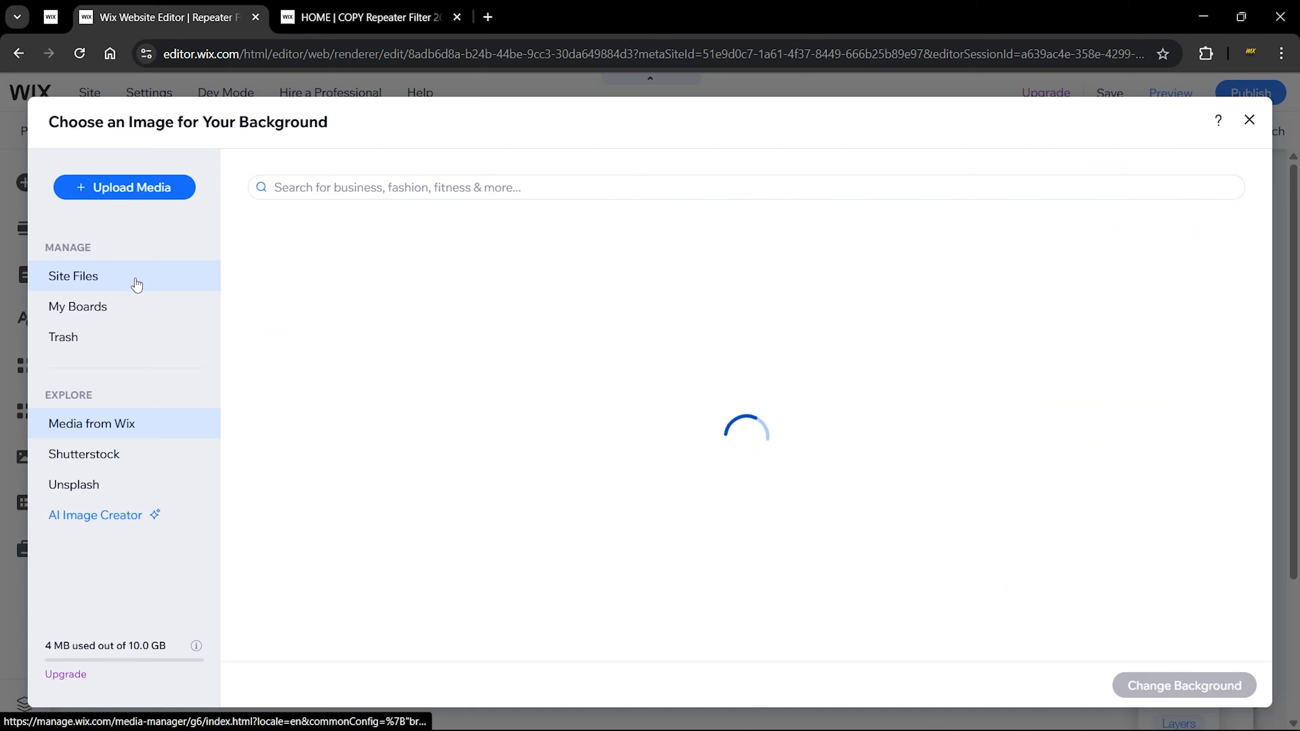
click(135, 279)
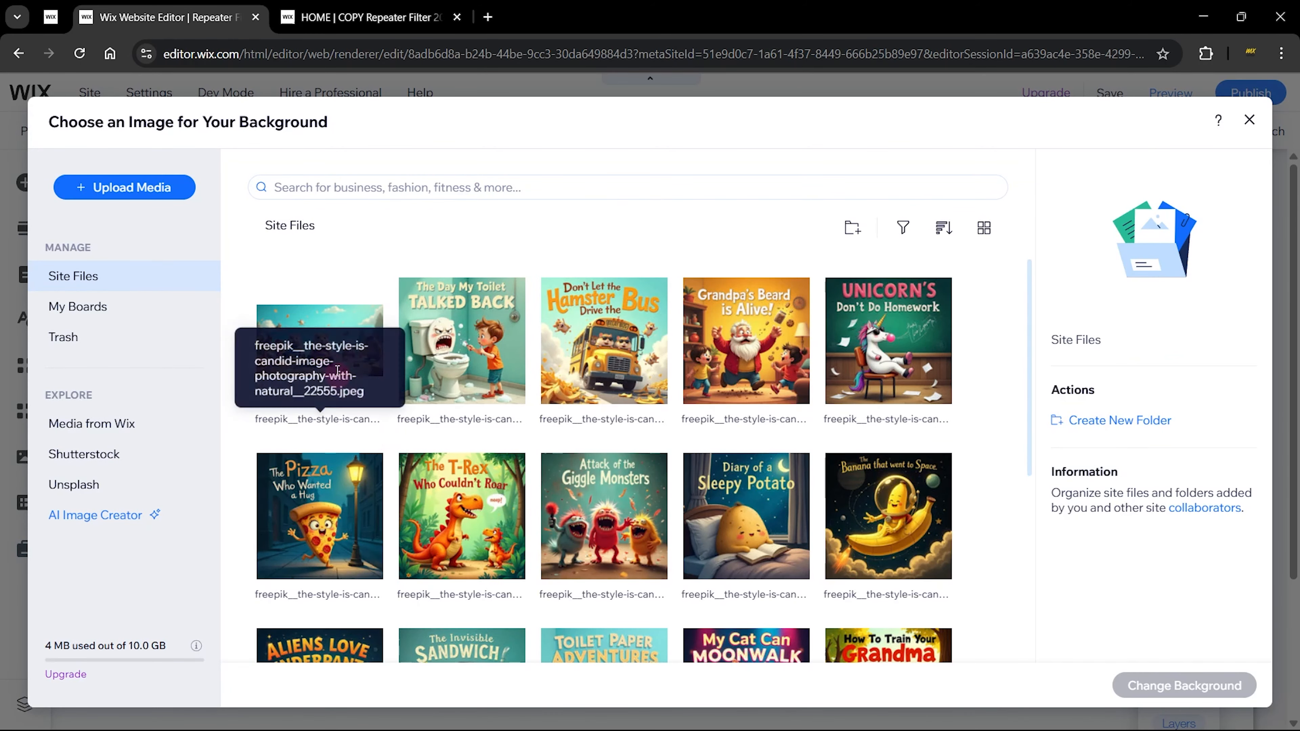
click(372, 379)
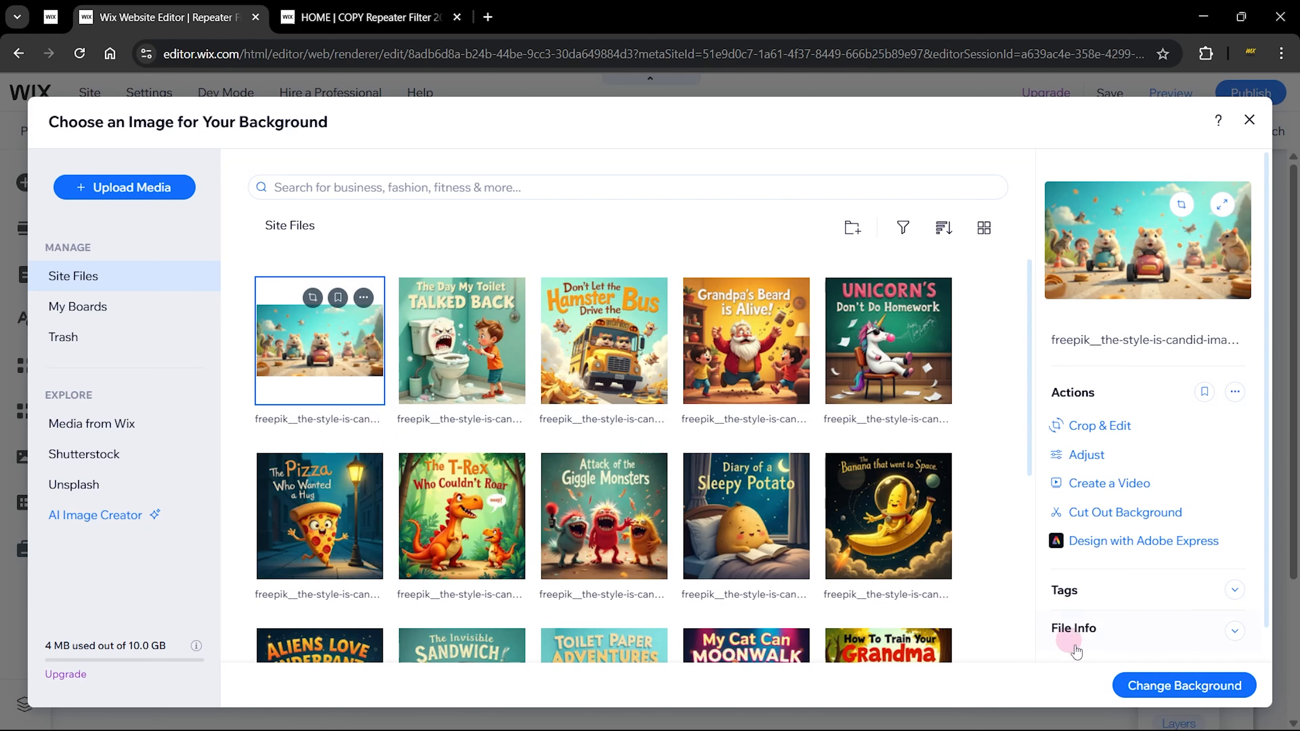
click(1156, 687)
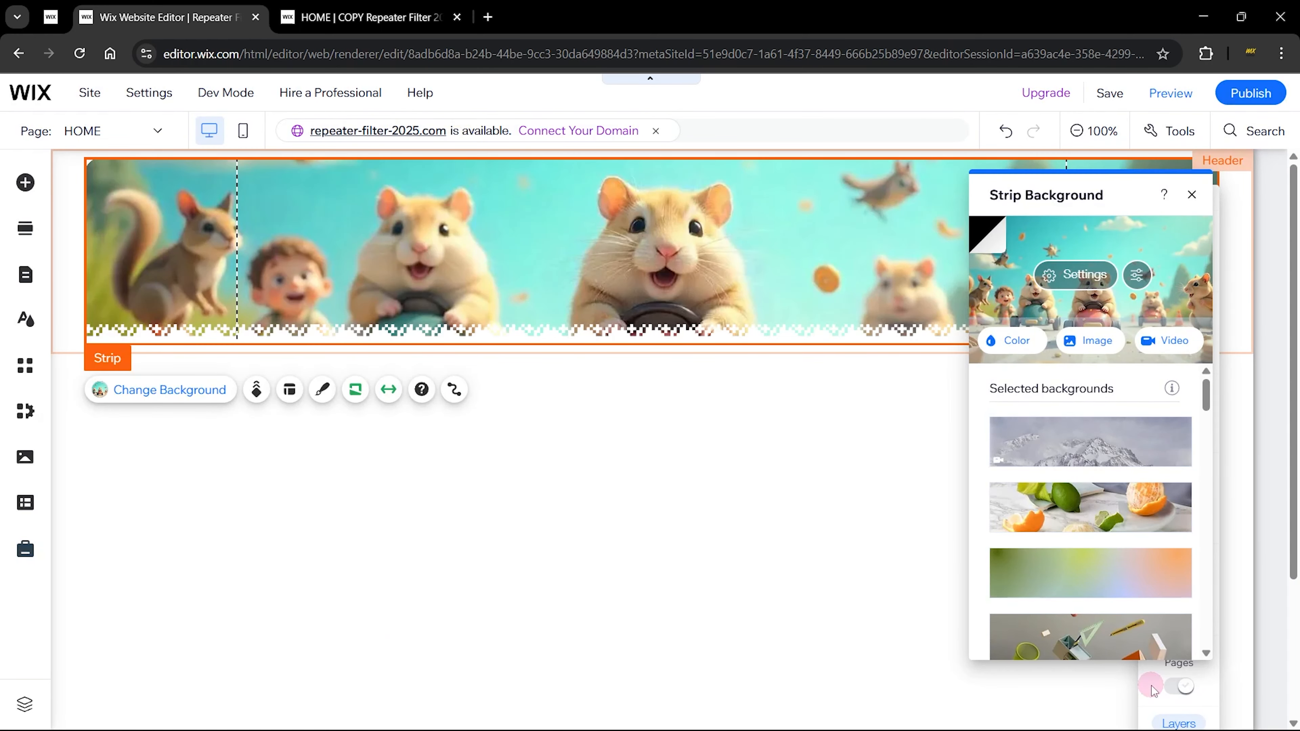
Change the color behind the strip image to a linear gradient and set its first stop to black.
click(1084, 289)
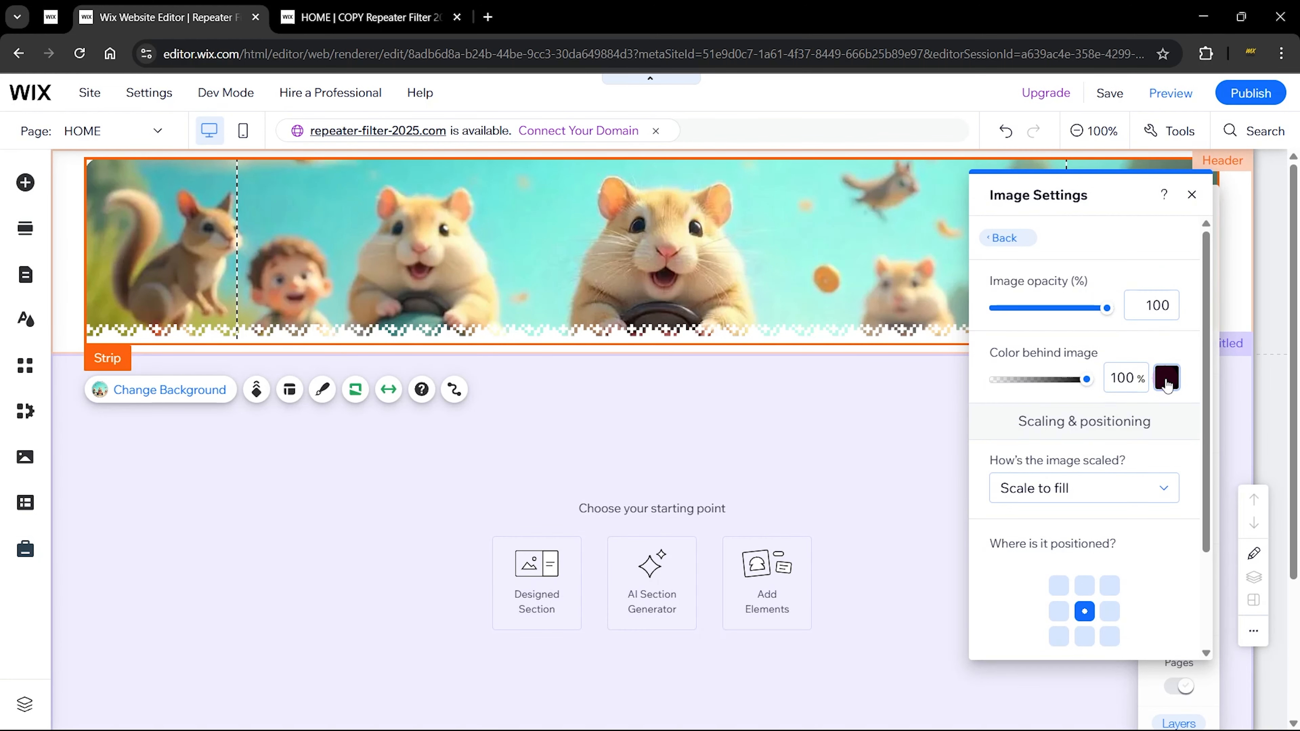
click(1167, 379)
click(1155, 384)
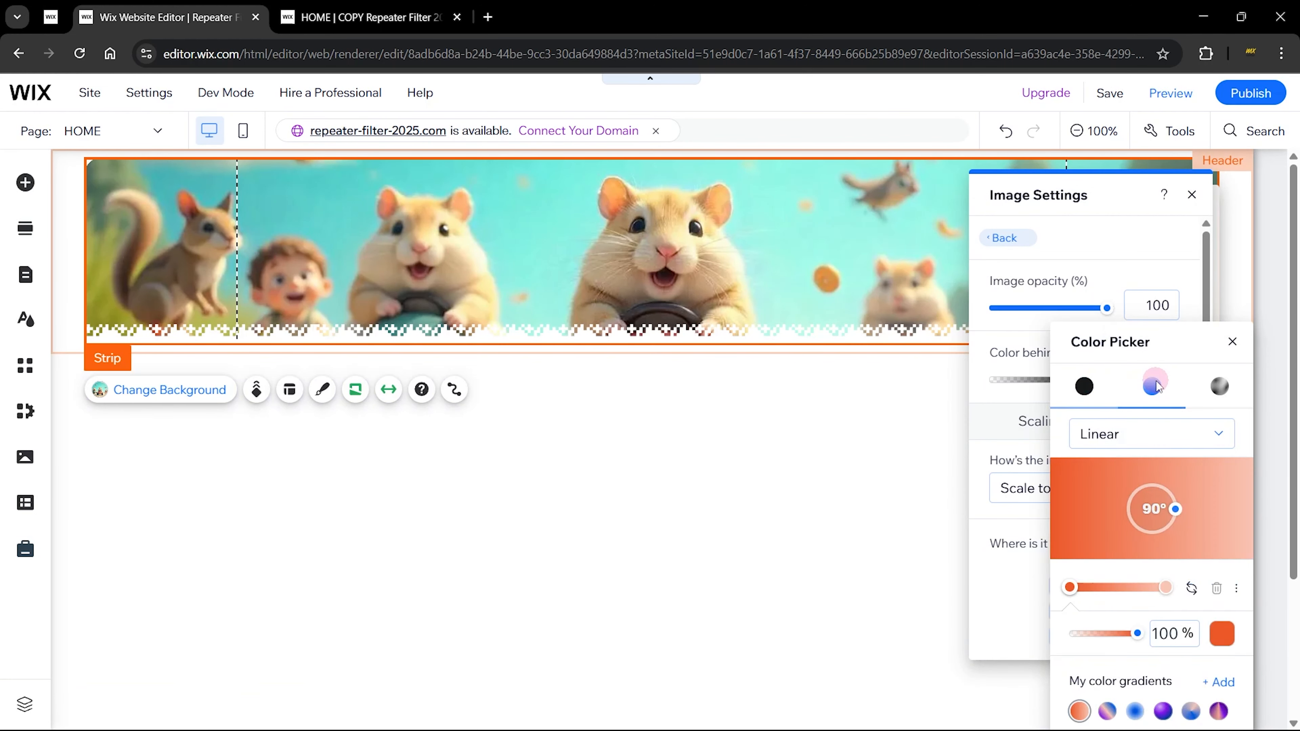
drag(1155, 337, 755, 172)
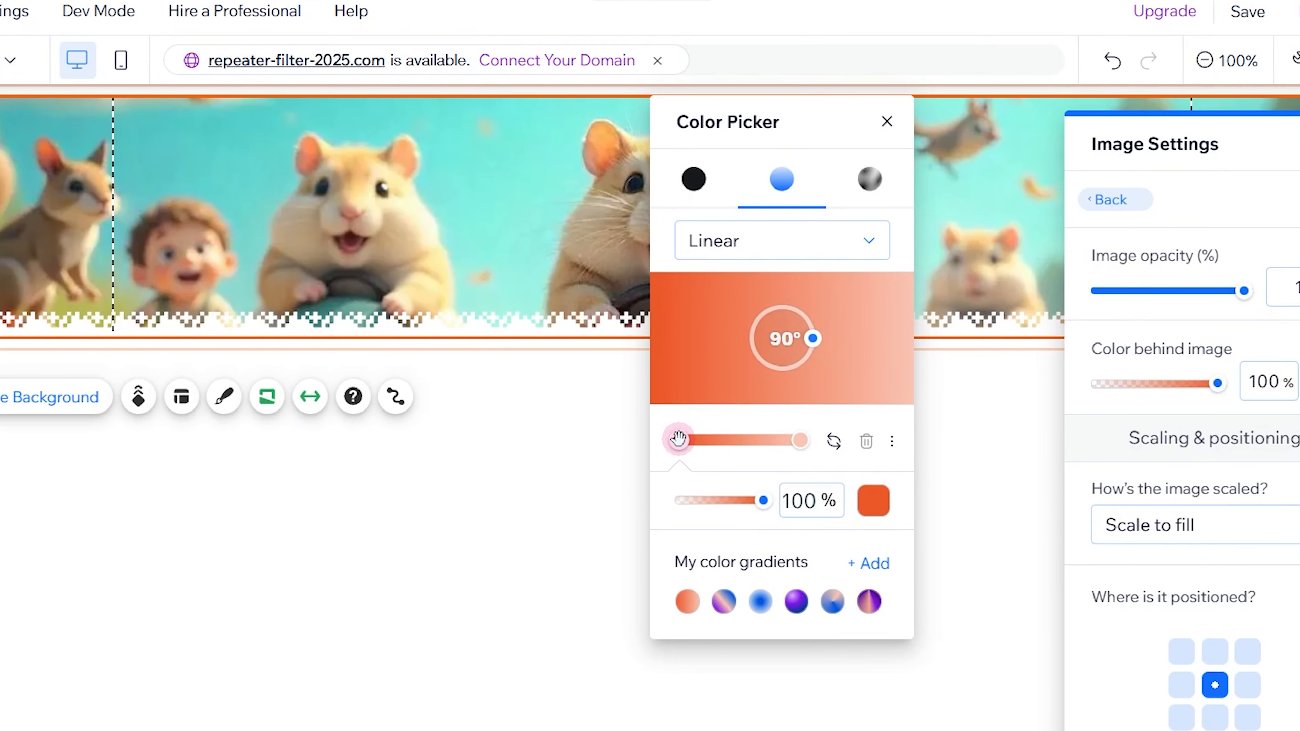
click(821, 468)
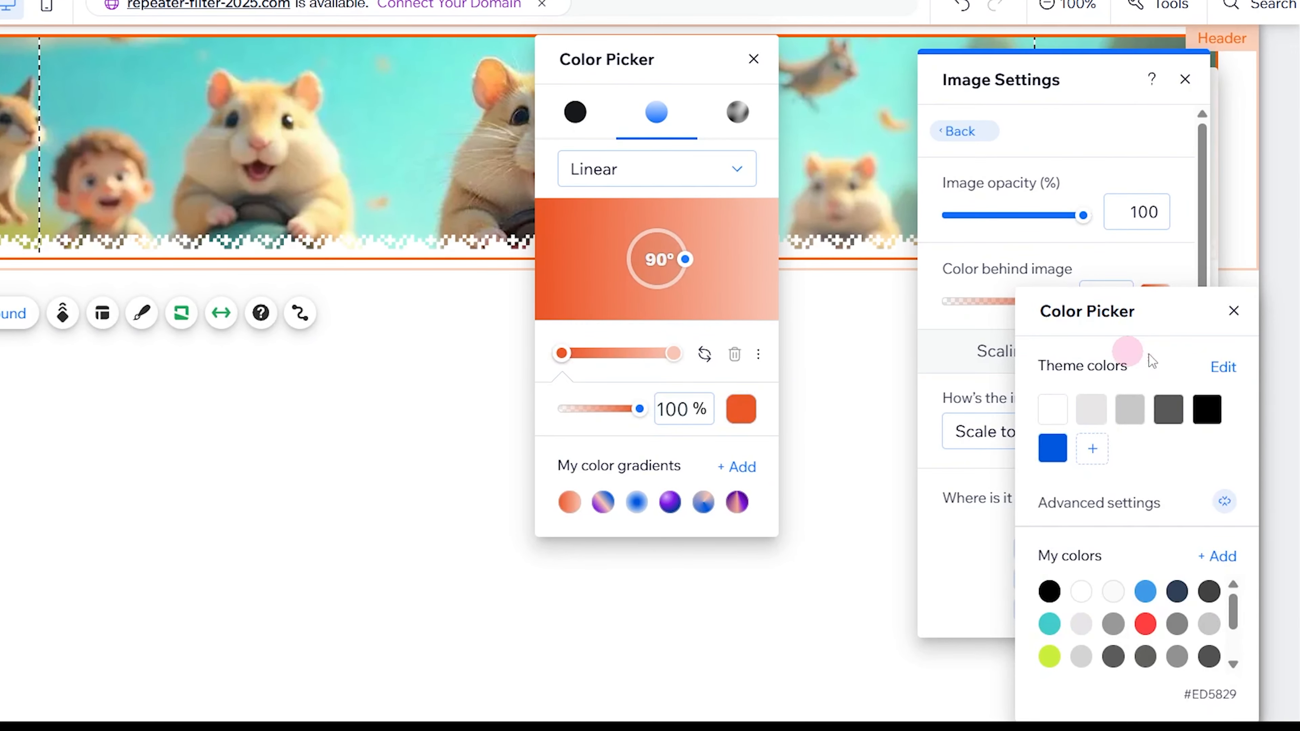
click(1299, 471)
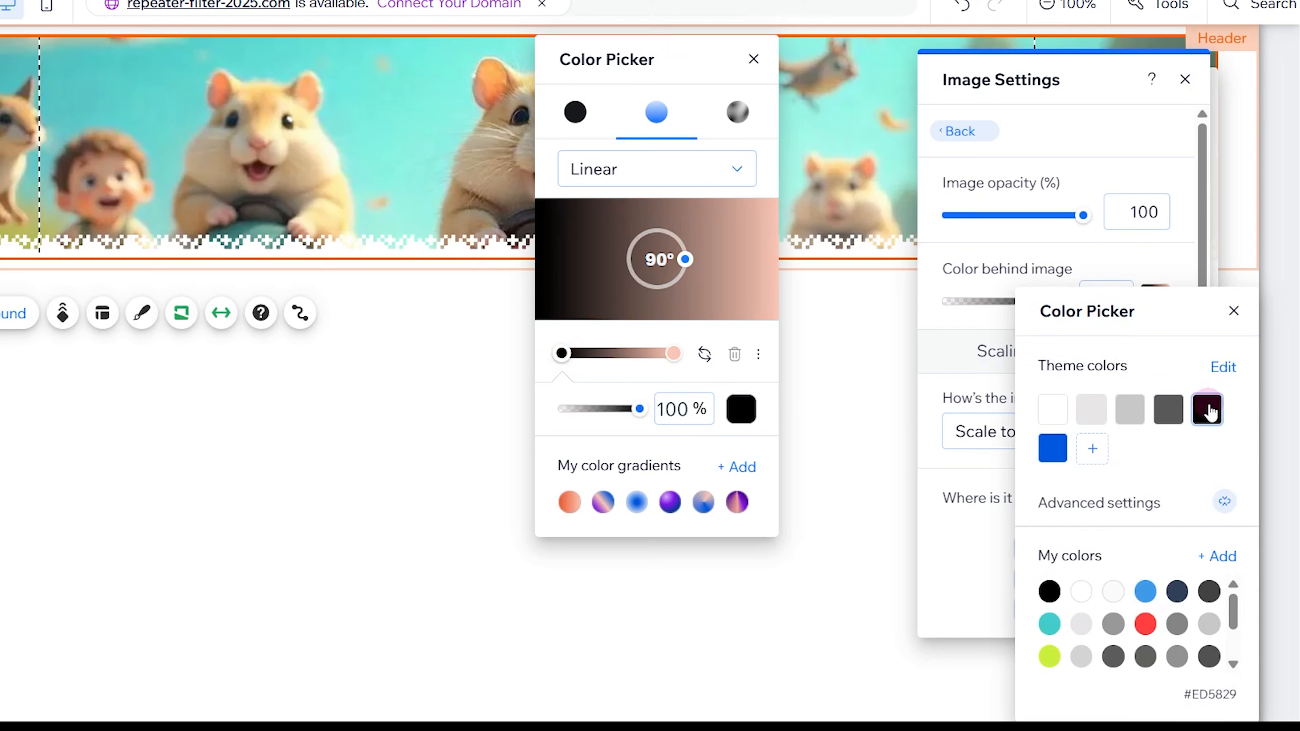
Set the gradient's second stop to the blue #3D9BE9 from the saved colors and finish picking colors.
click(671, 354)
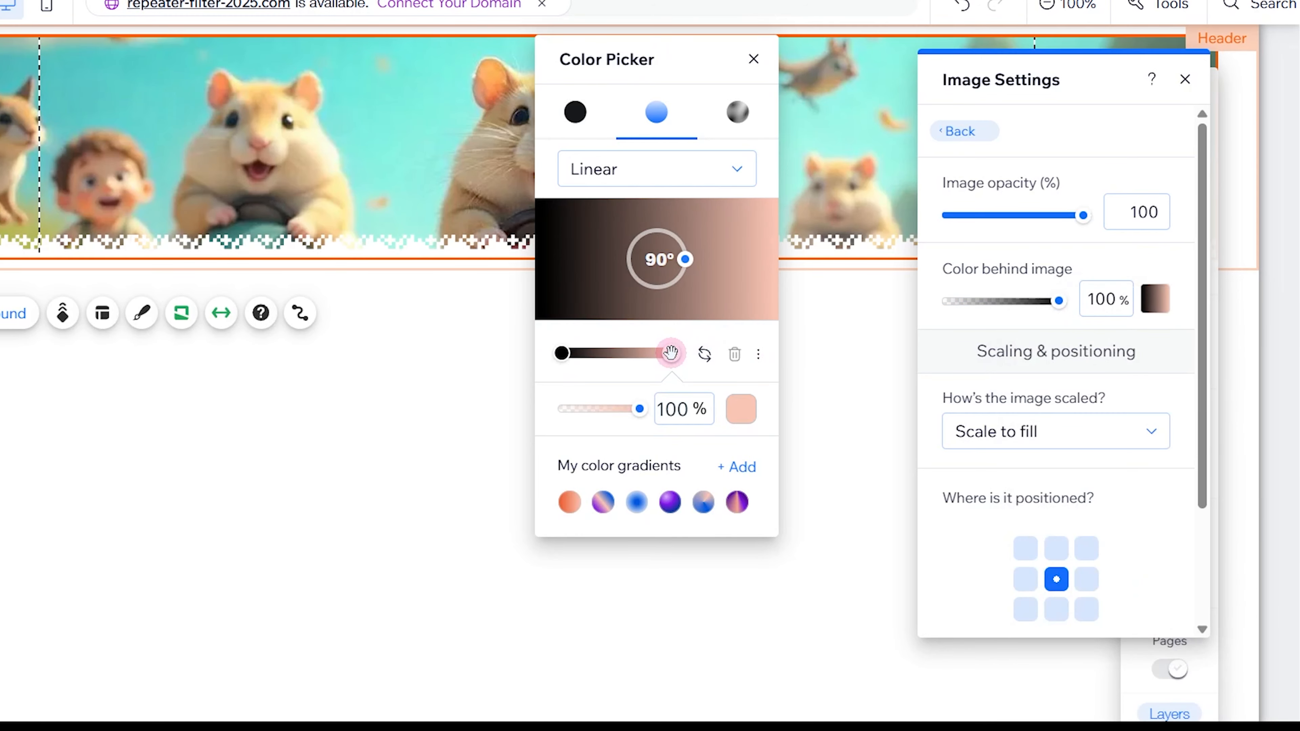
click(735, 409)
drag(1126, 311, 898, 161)
click(930, 441)
click(911, 445)
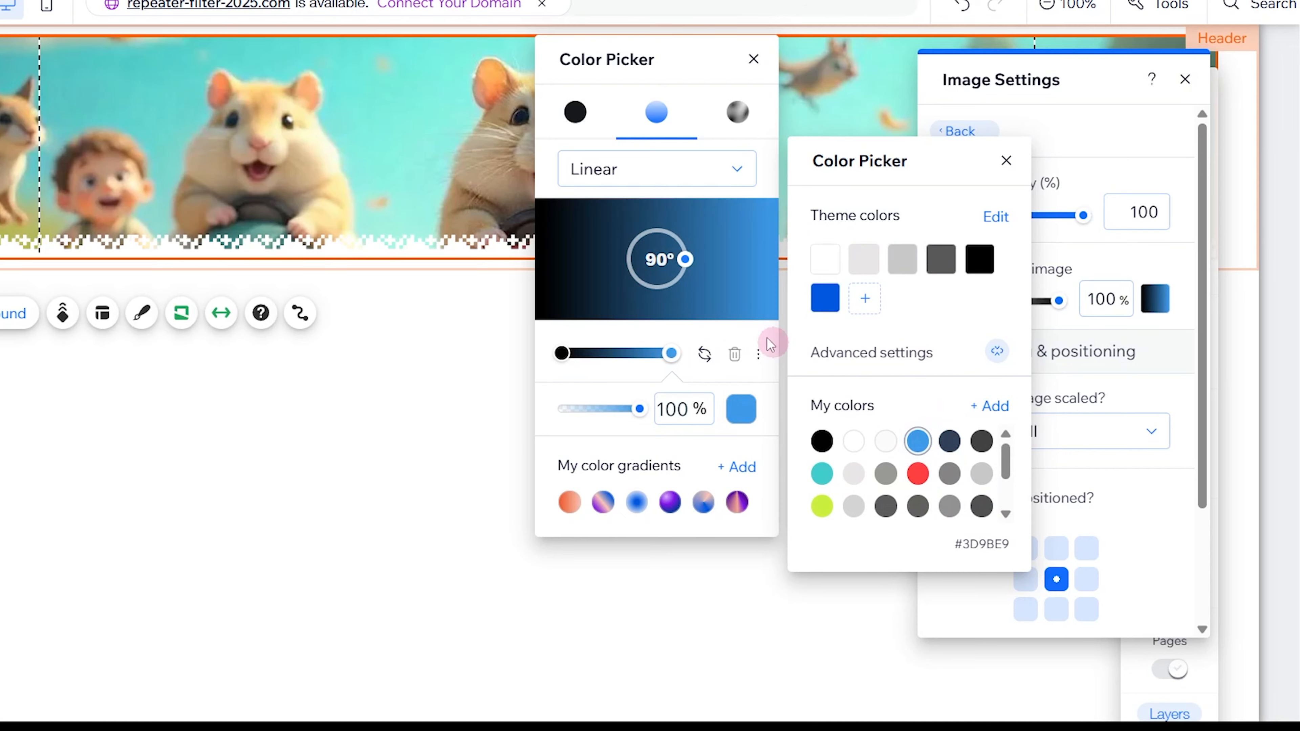
click(721, 328)
click(753, 58)
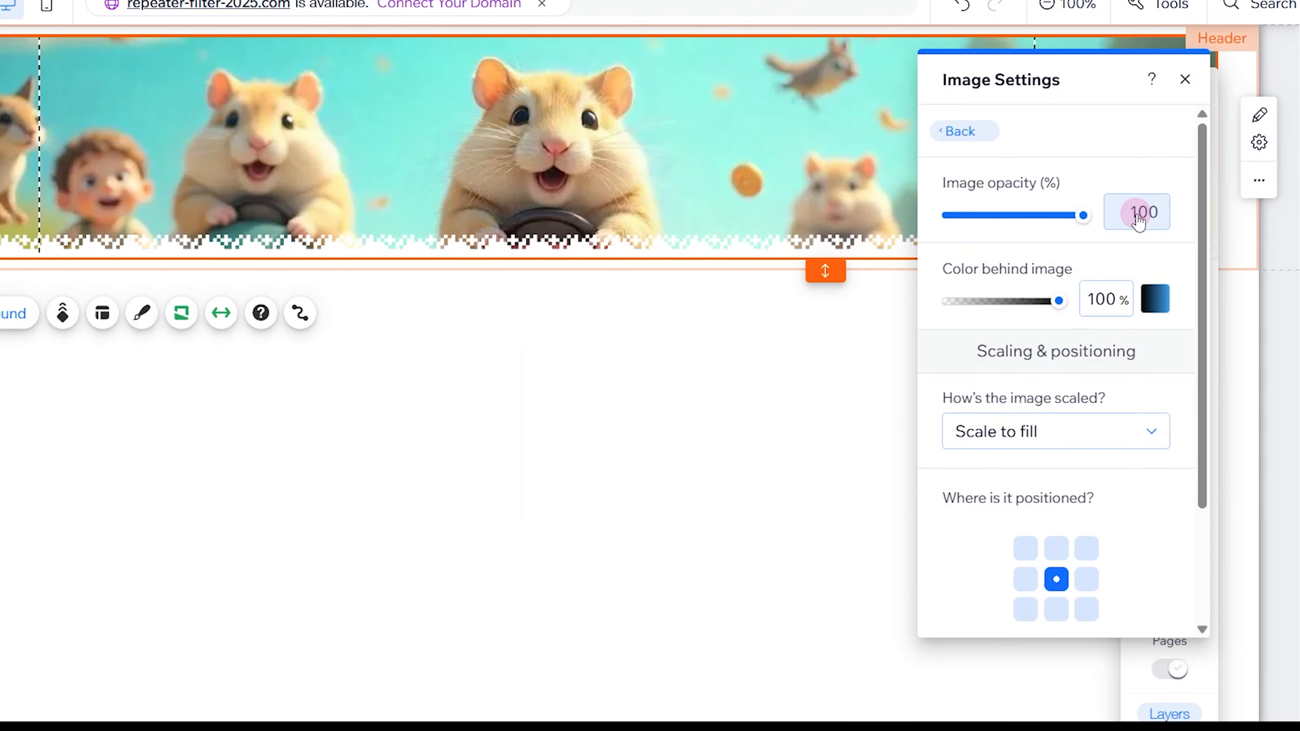
Lower the strip background image's opacity to 40% and close the image settings.
text(40)
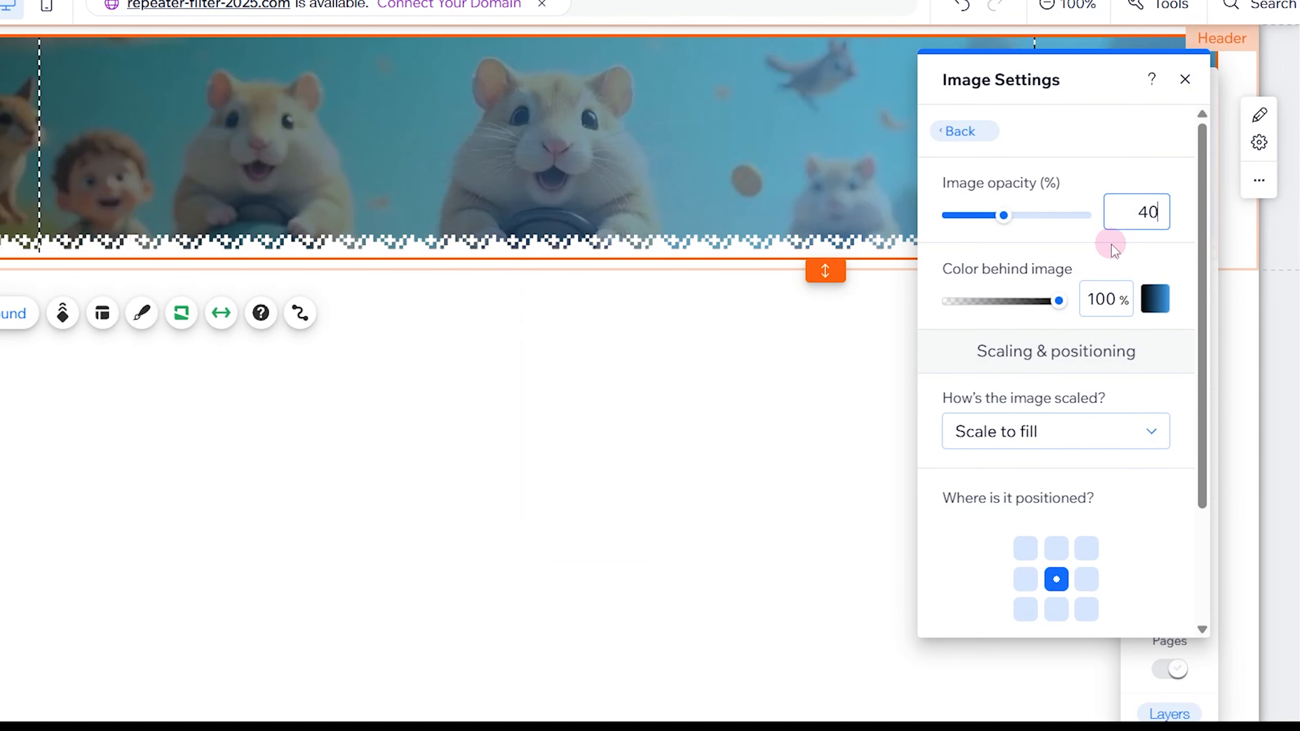
click(1185, 86)
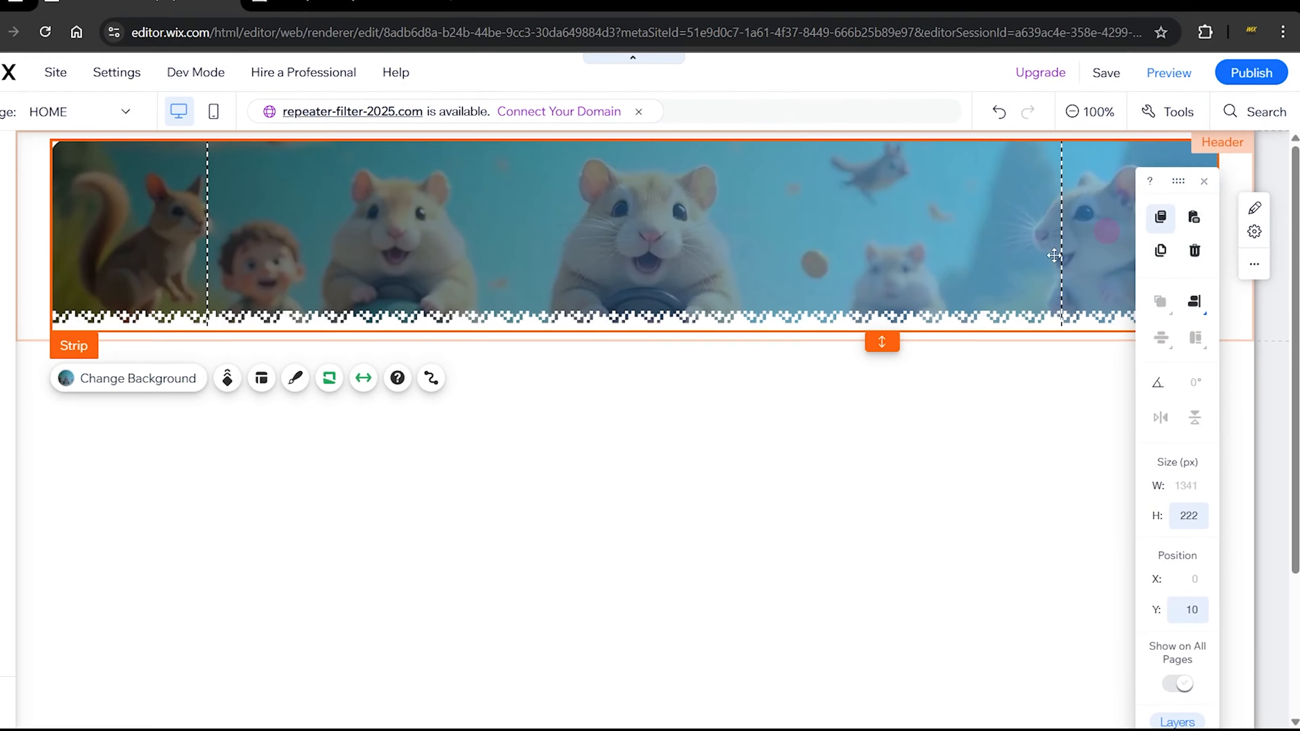
Check the title on the published demo site and place the gradient "Interactive Experience" text mask on the header strip.
click(373, 17)
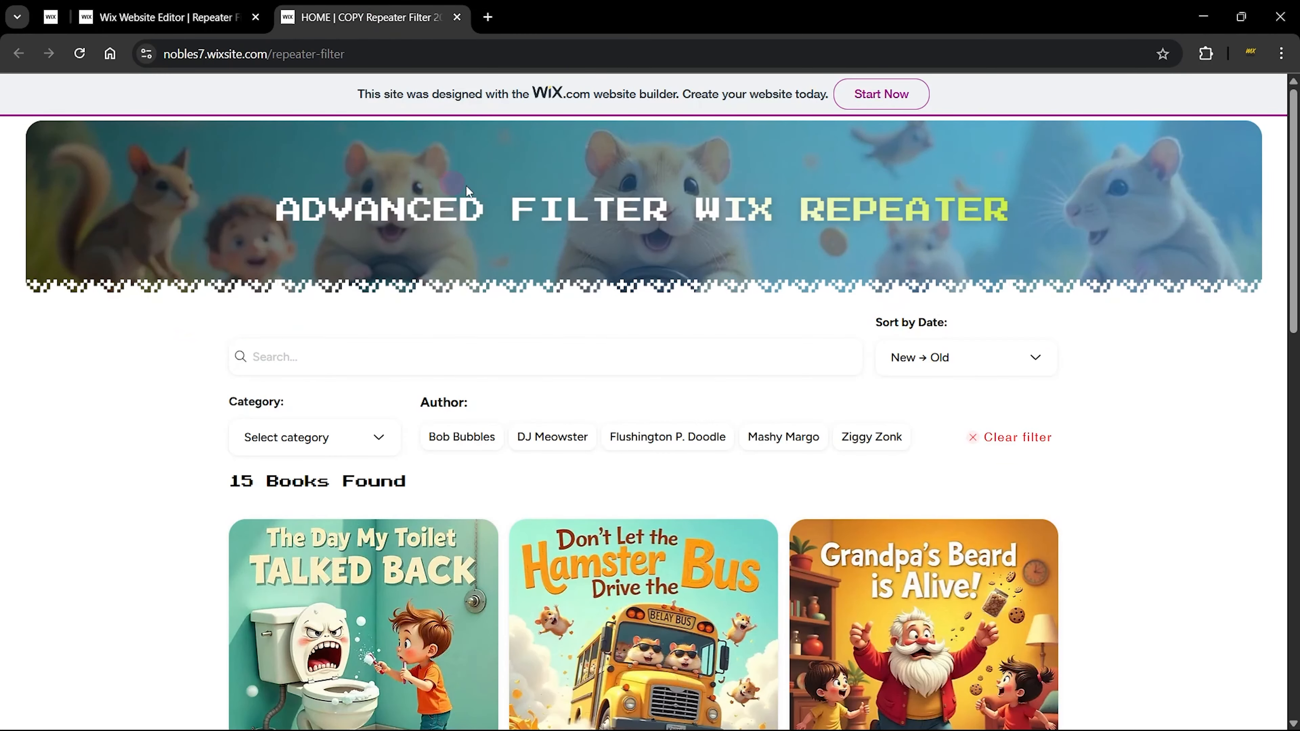
click(159, 17)
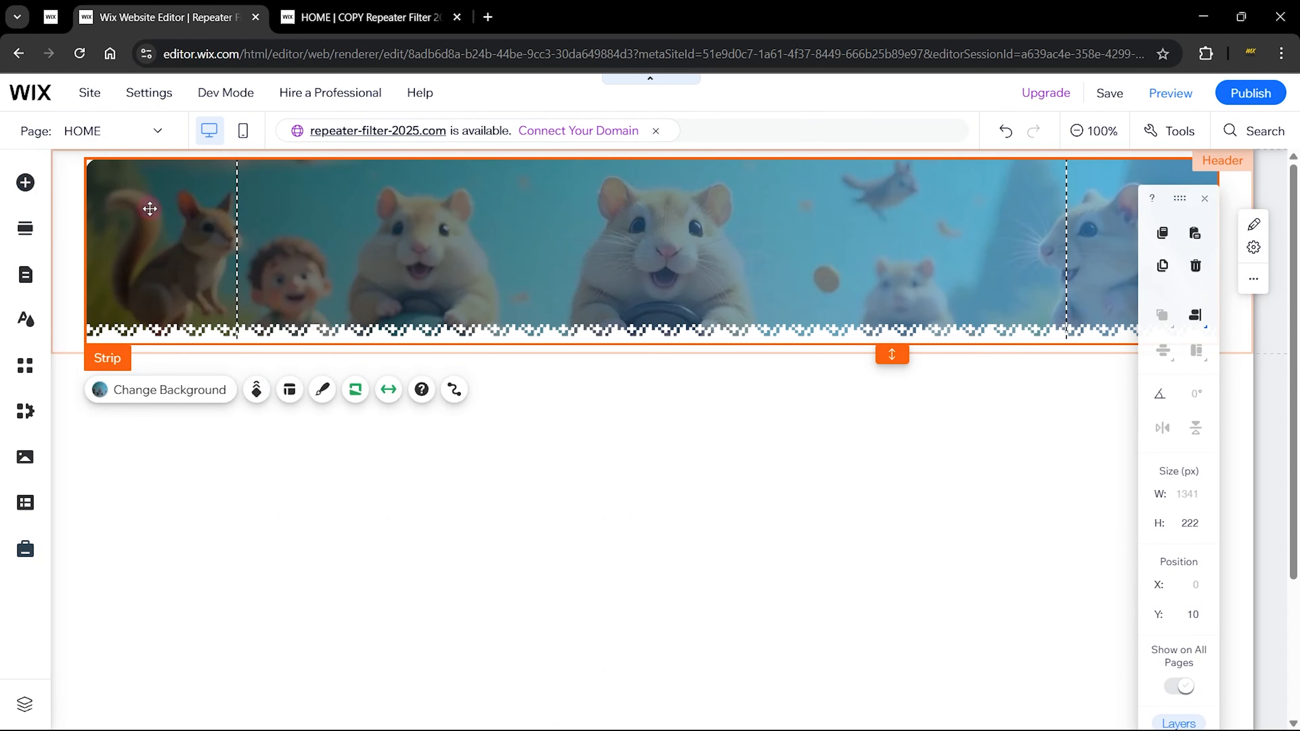
click(25, 183)
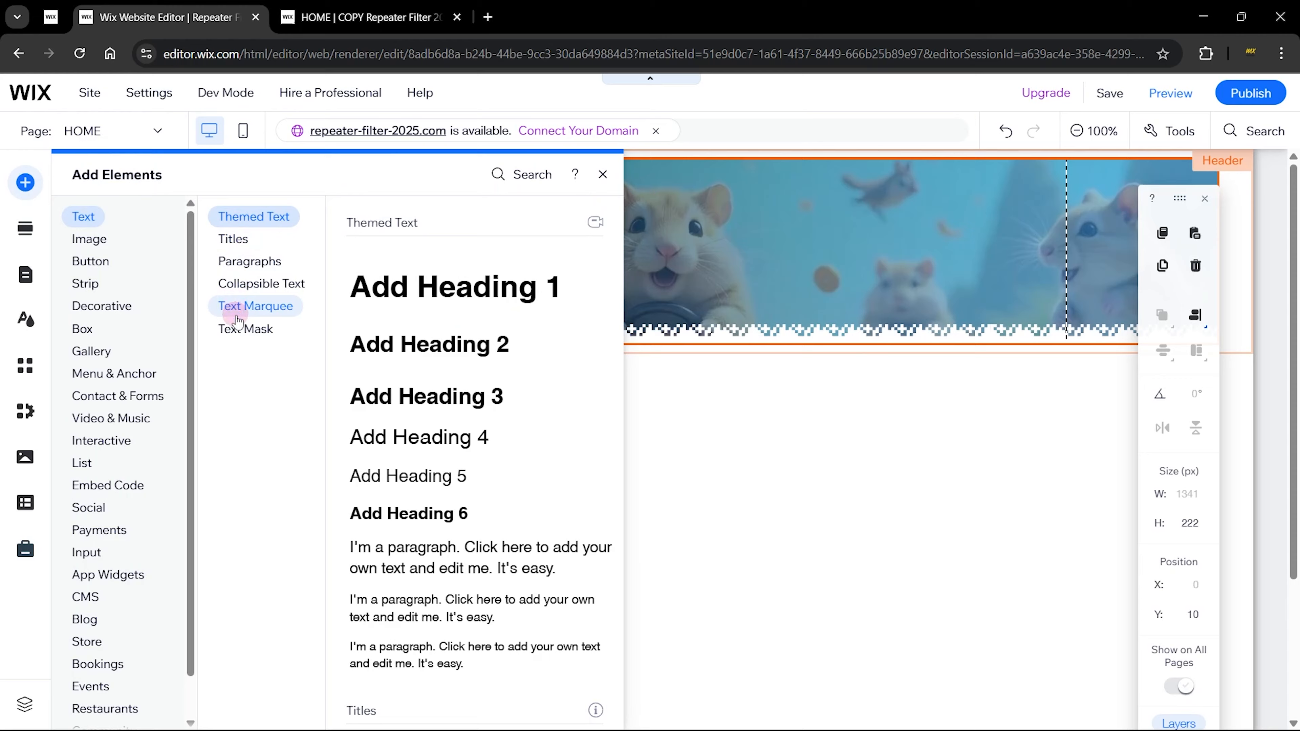
click(245, 330)
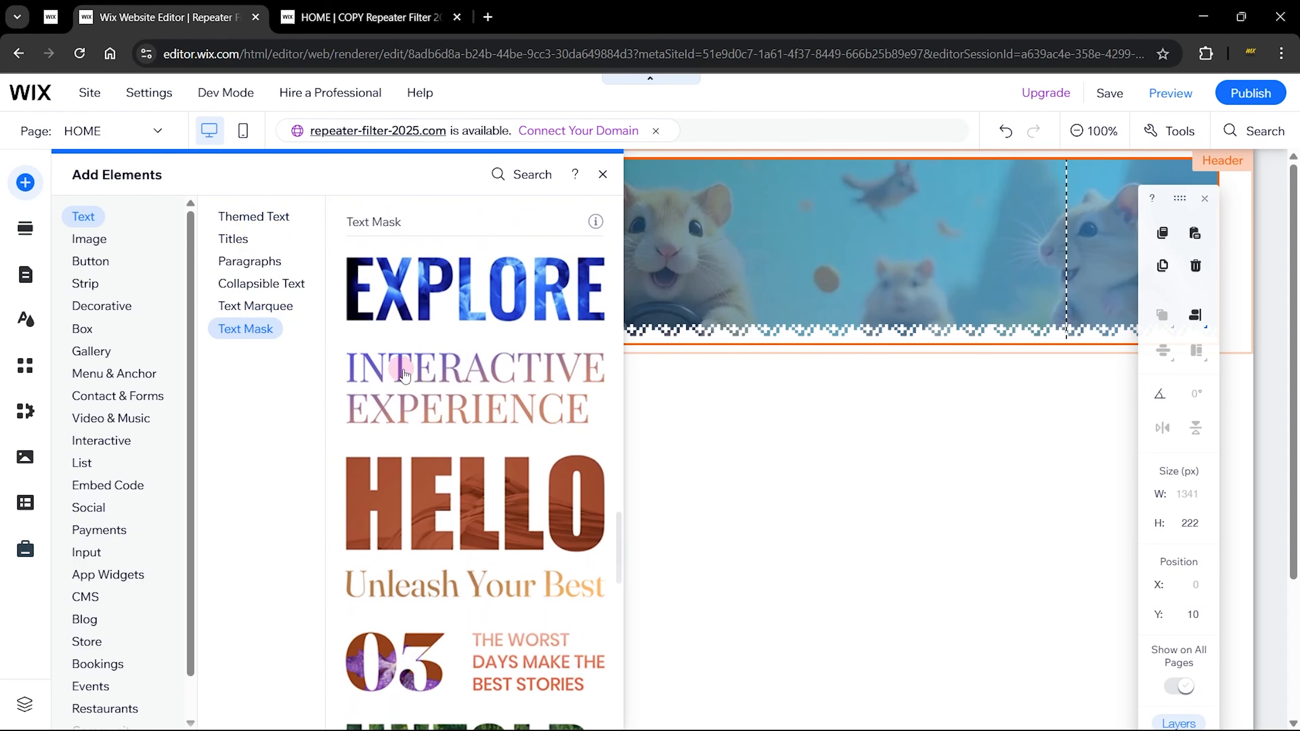
drag(401, 370, 412, 220)
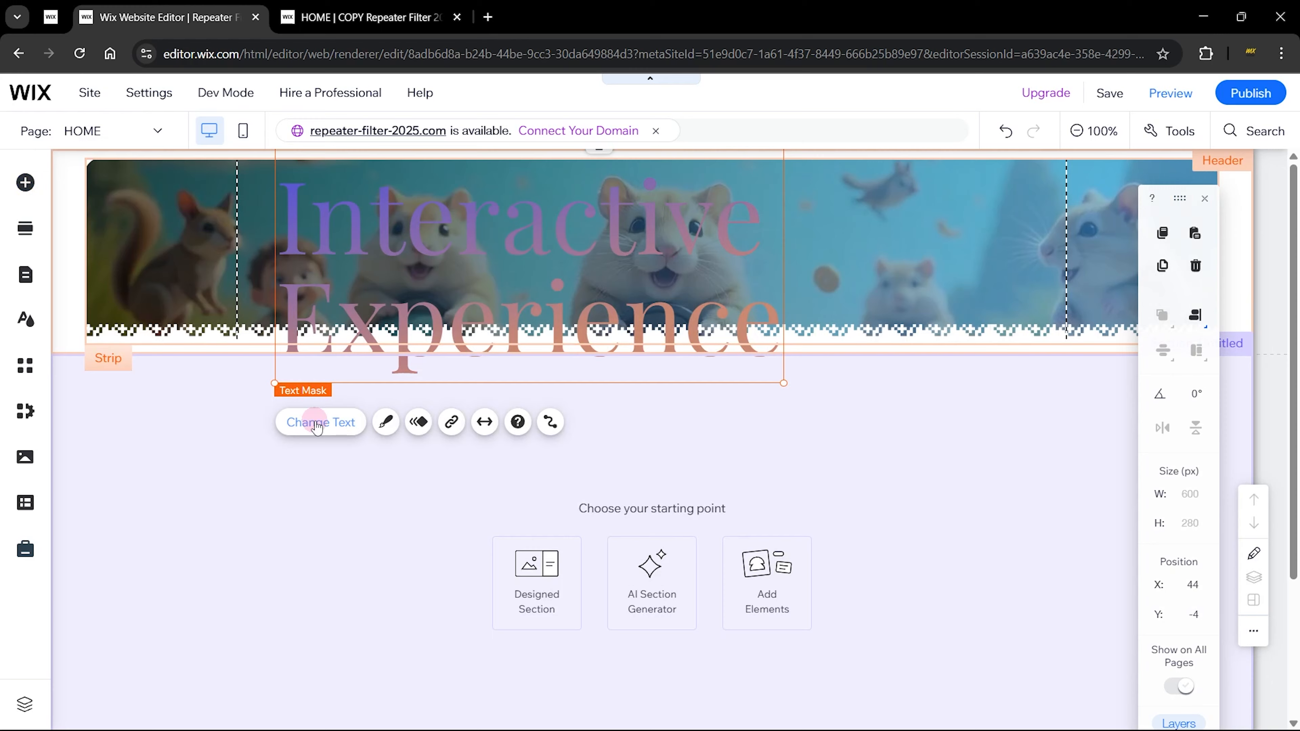
Replace the text mask's wording with "subscribe for the hamsters" and open its design settings.
click(314, 422)
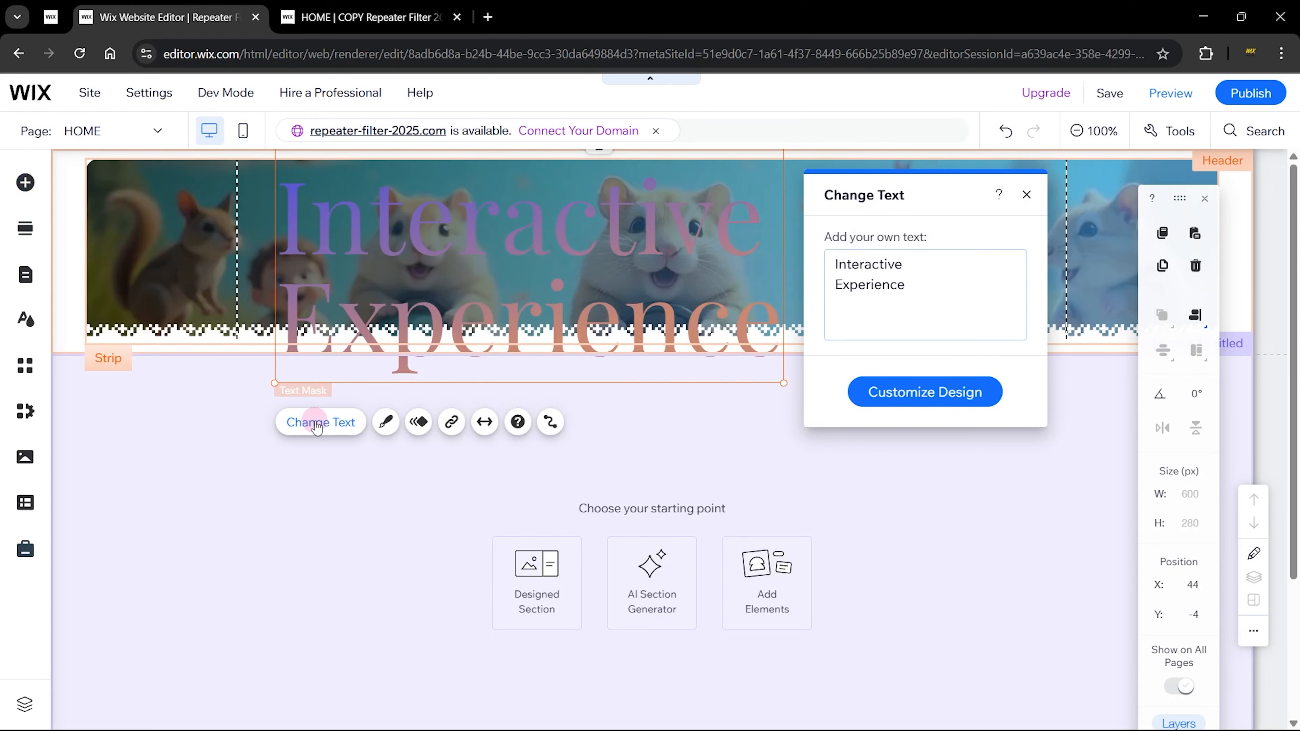
click(932, 283)
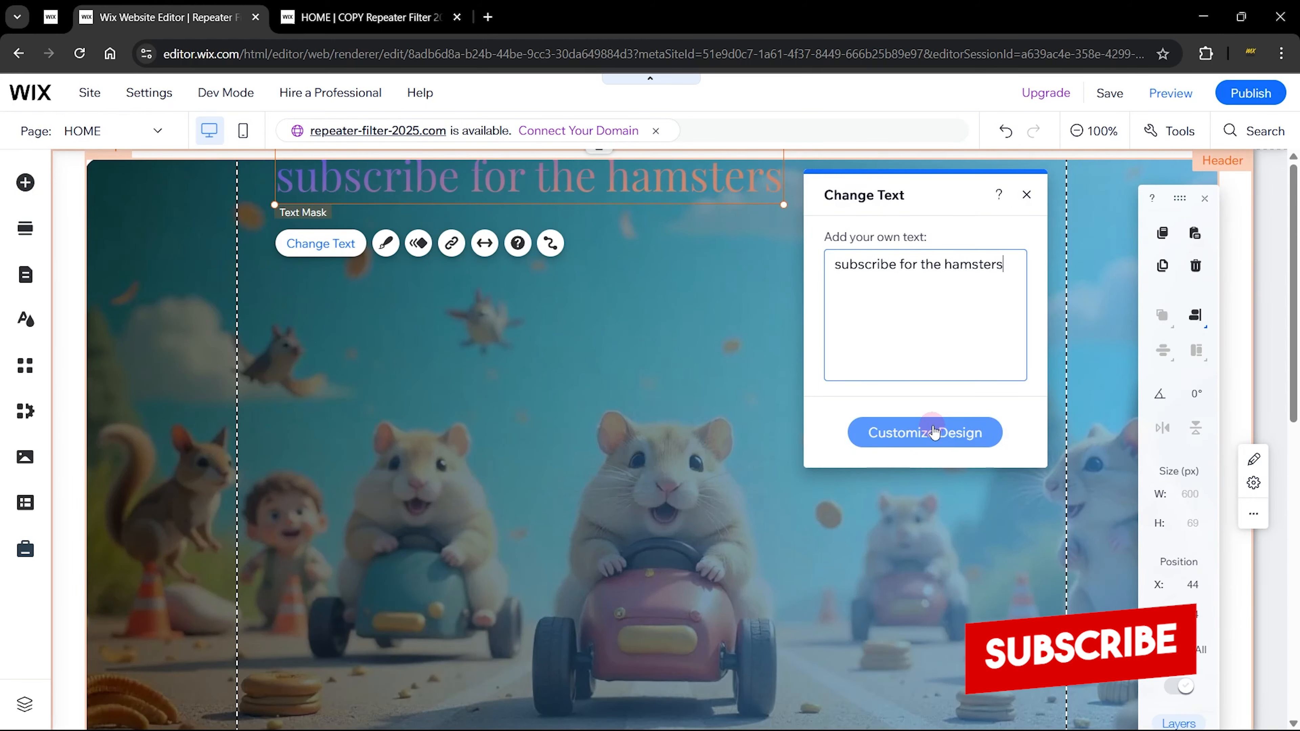
click(933, 426)
click(929, 401)
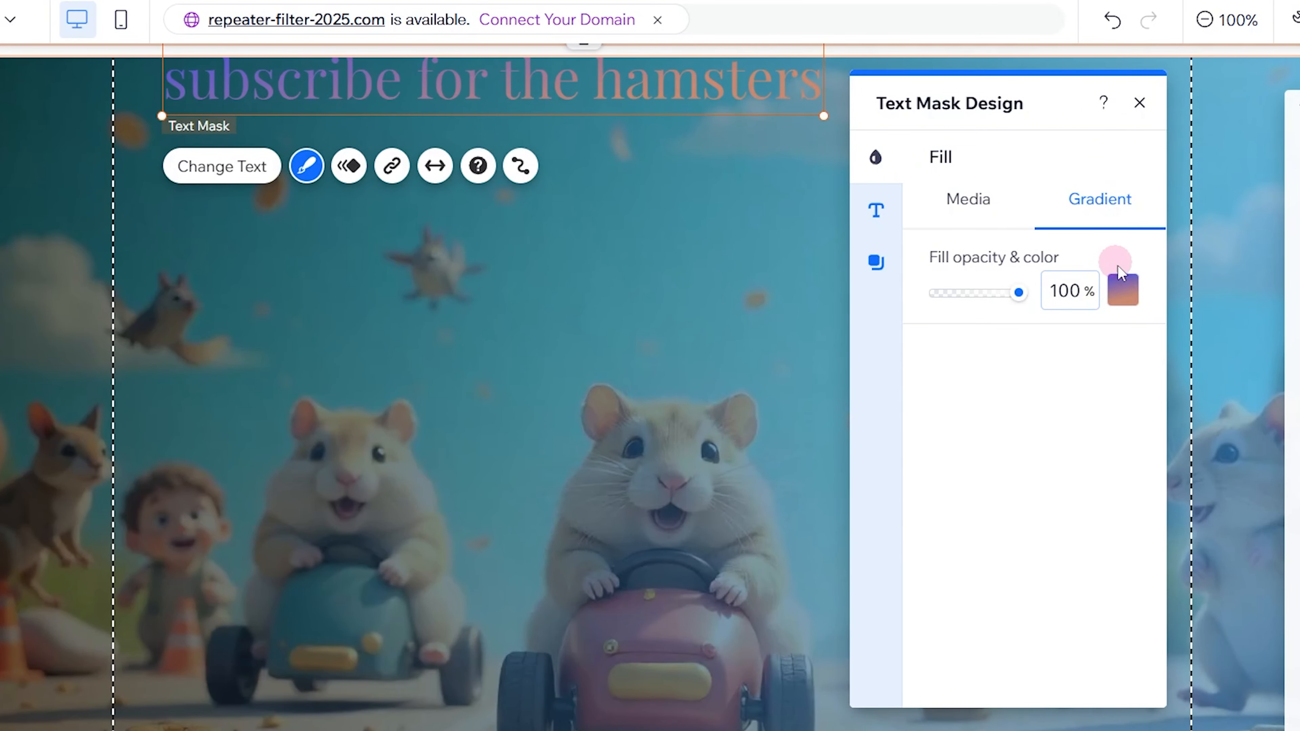
Set the first stop of the title's linear fill gradient to white and its angle to 50°.
click(1121, 301)
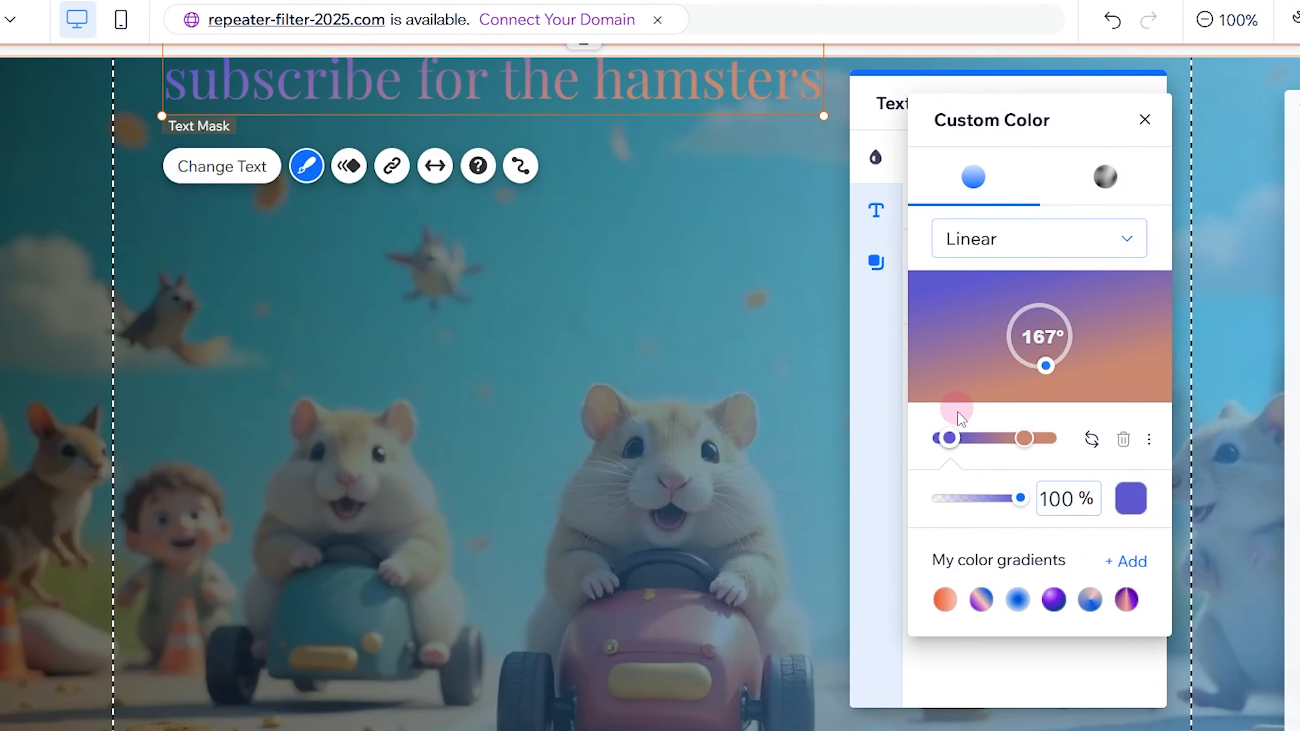
click(1129, 501)
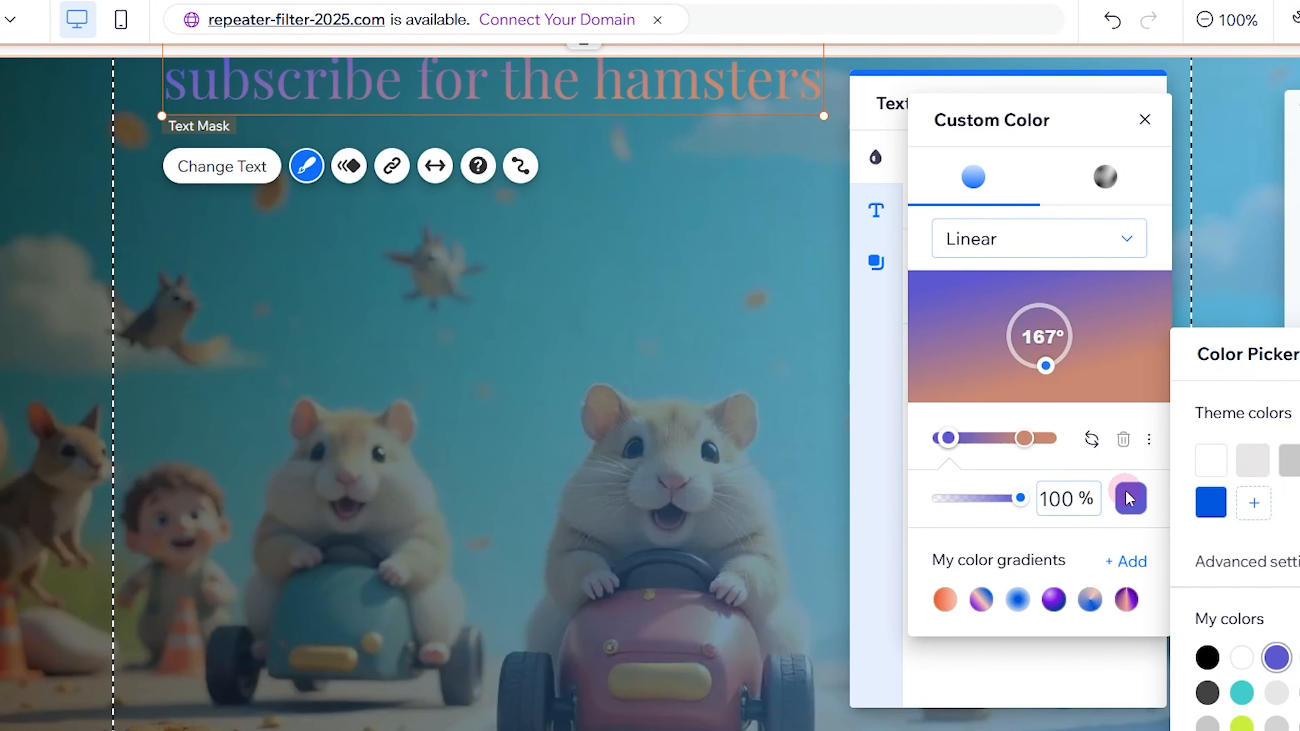
click(1211, 461)
click(1066, 425)
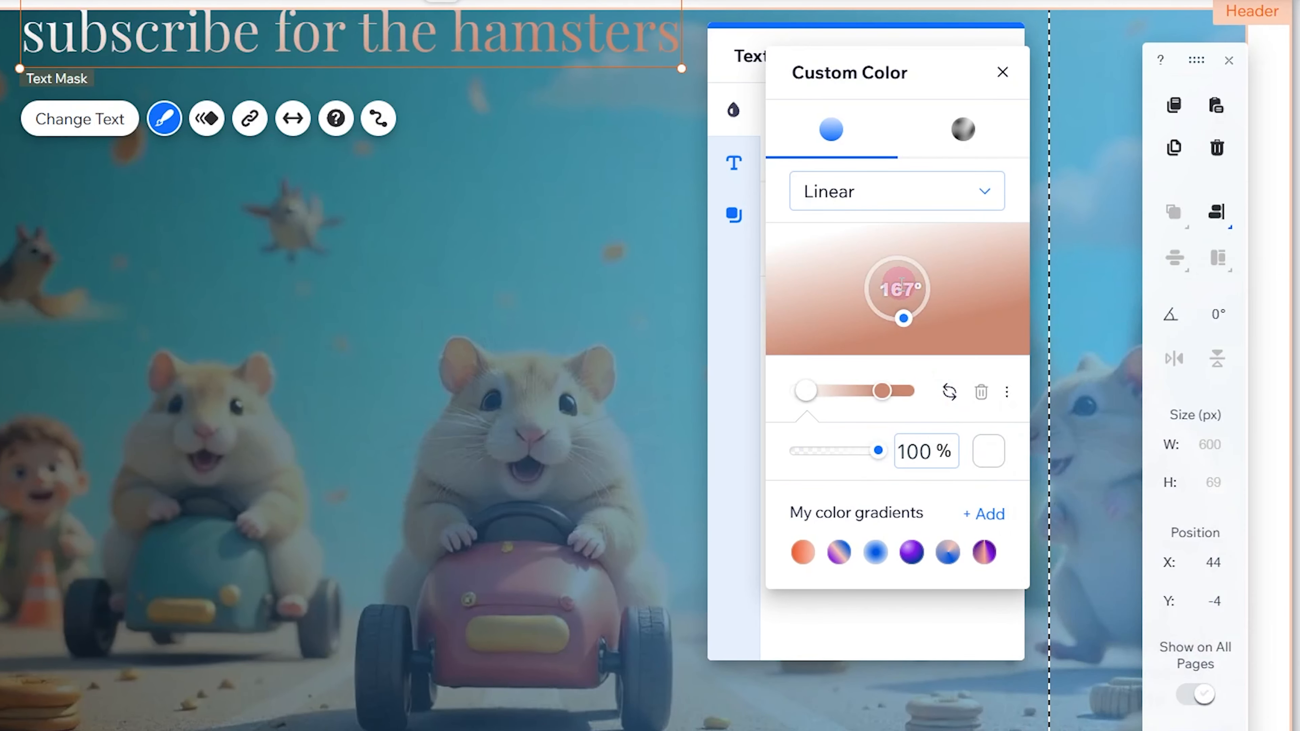
click(901, 279)
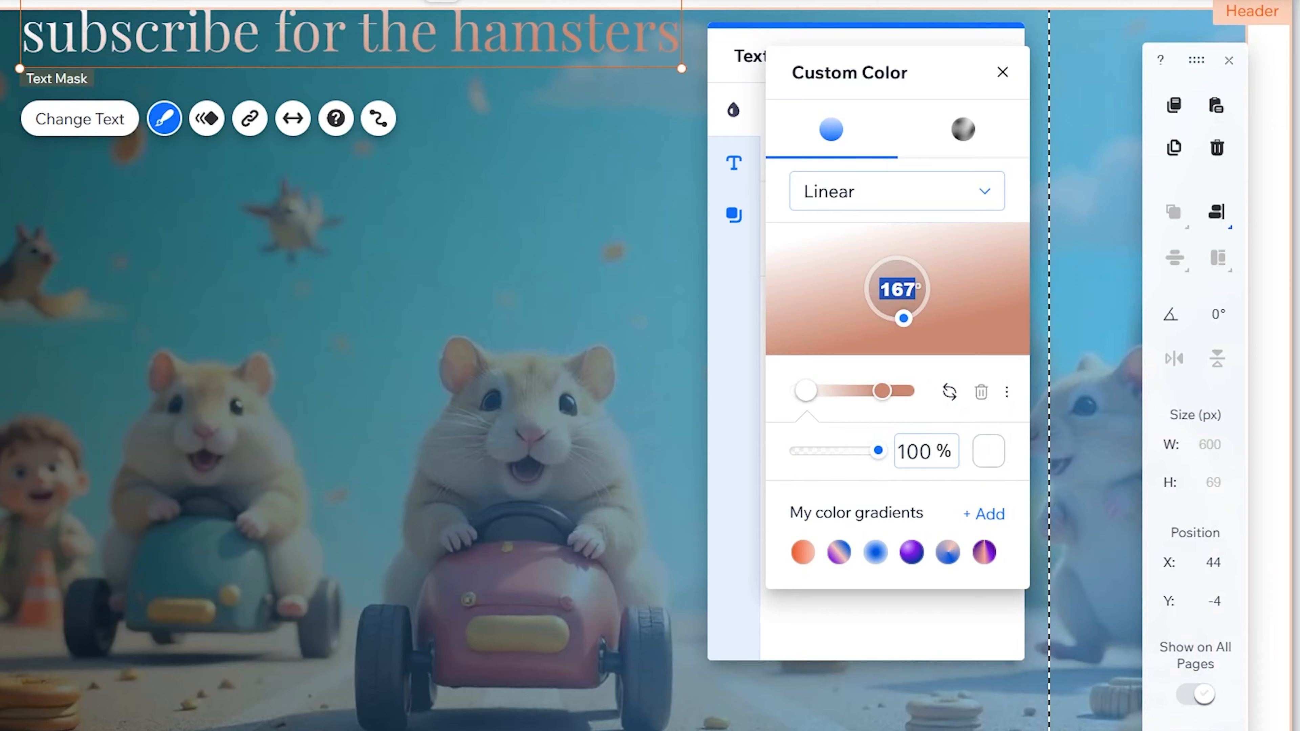
text(50)
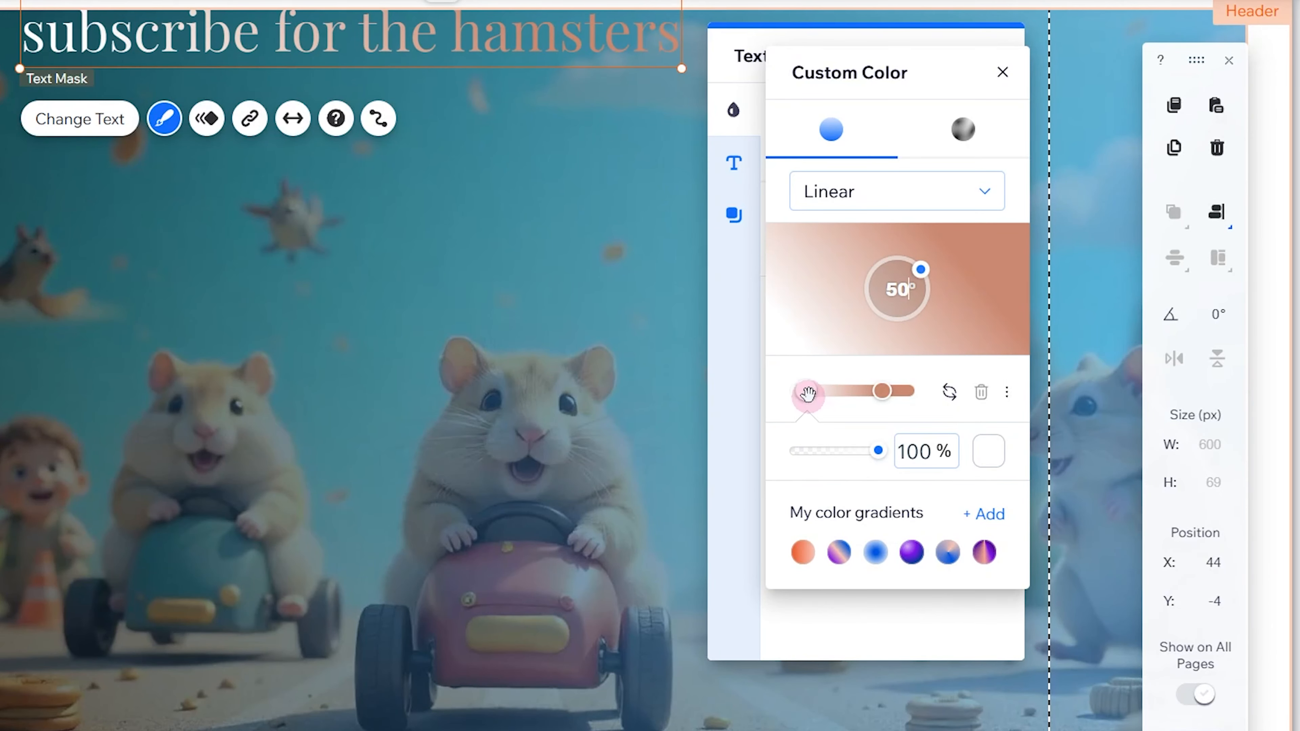
Shift the title's gradient stops toward the end, set the second stop to the saved lime #CCF03E, and close the color settings.
drag(808, 389, 915, 391)
click(1000, 458)
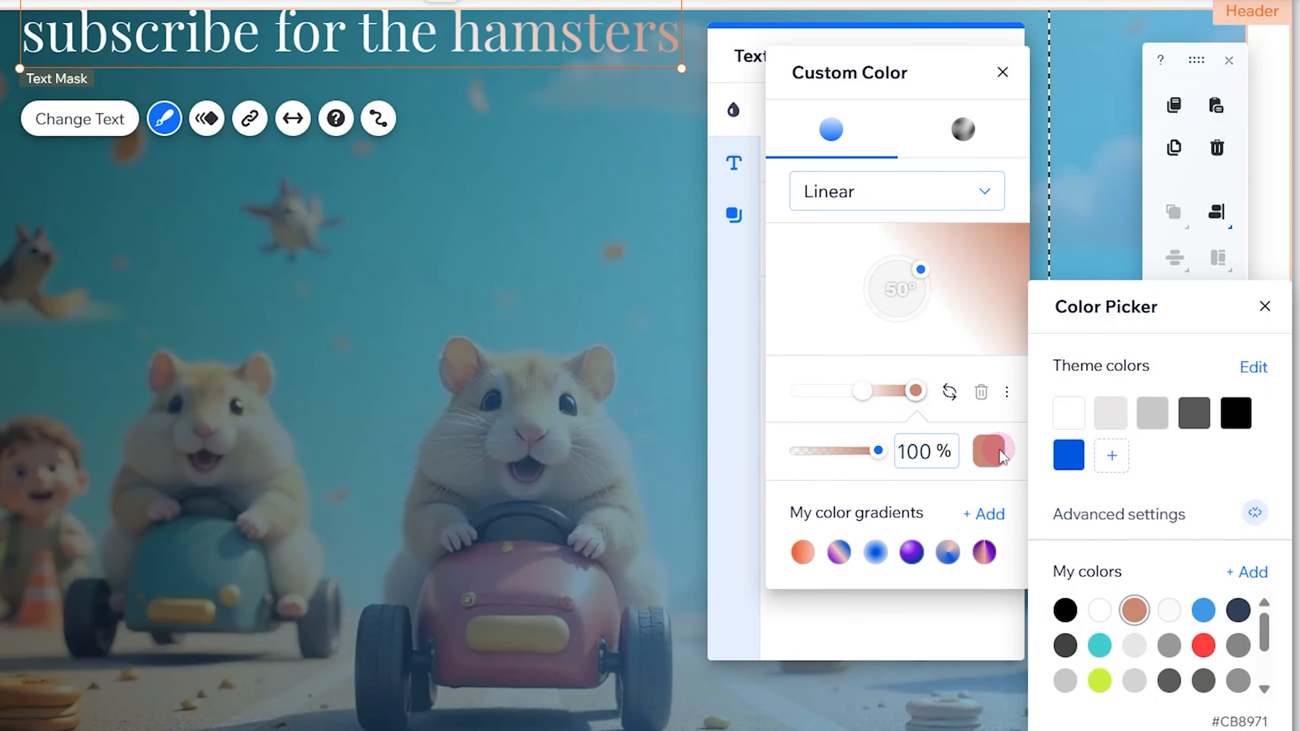
click(1098, 679)
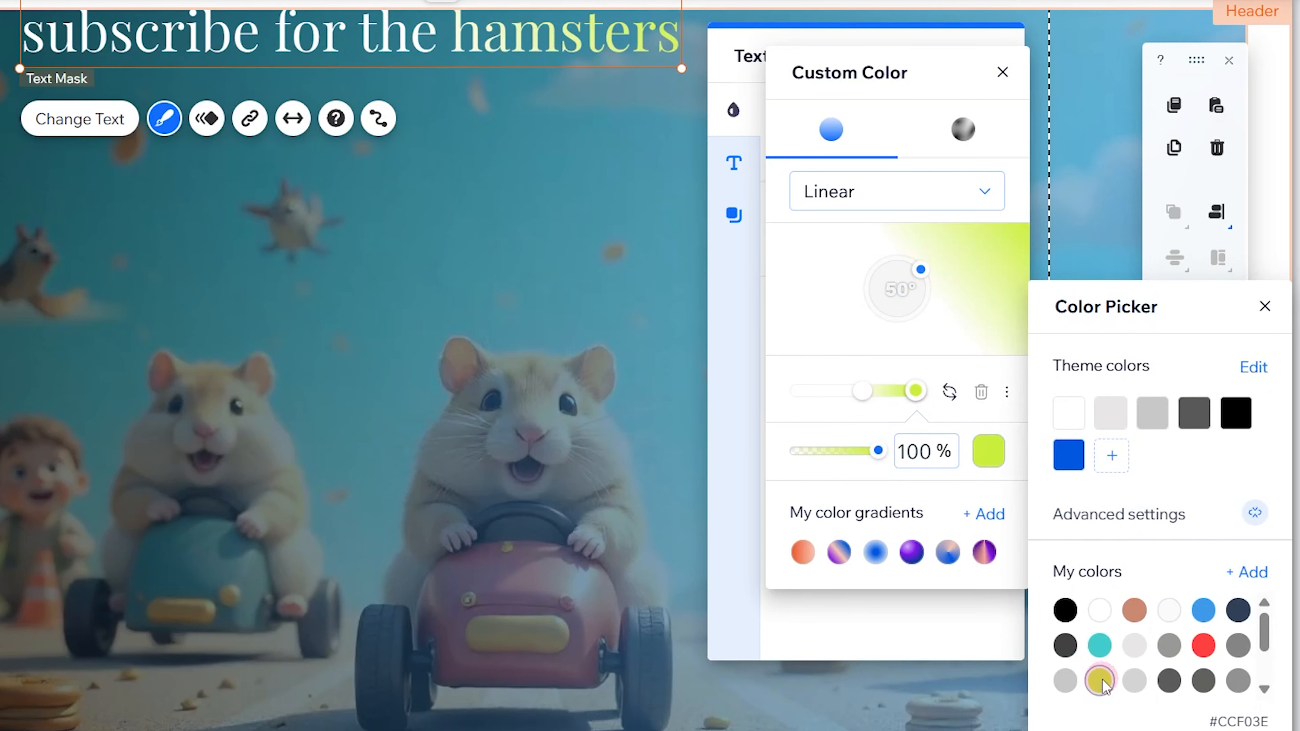
click(947, 408)
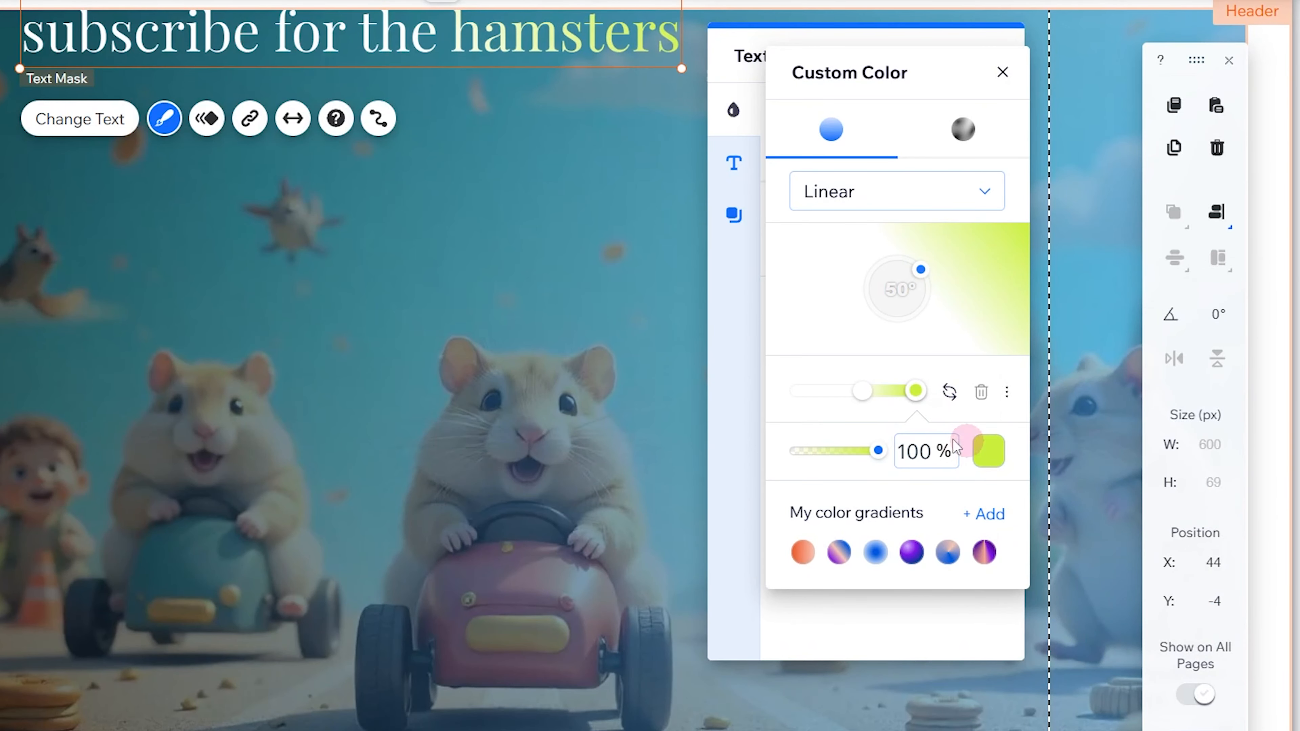
click(1002, 72)
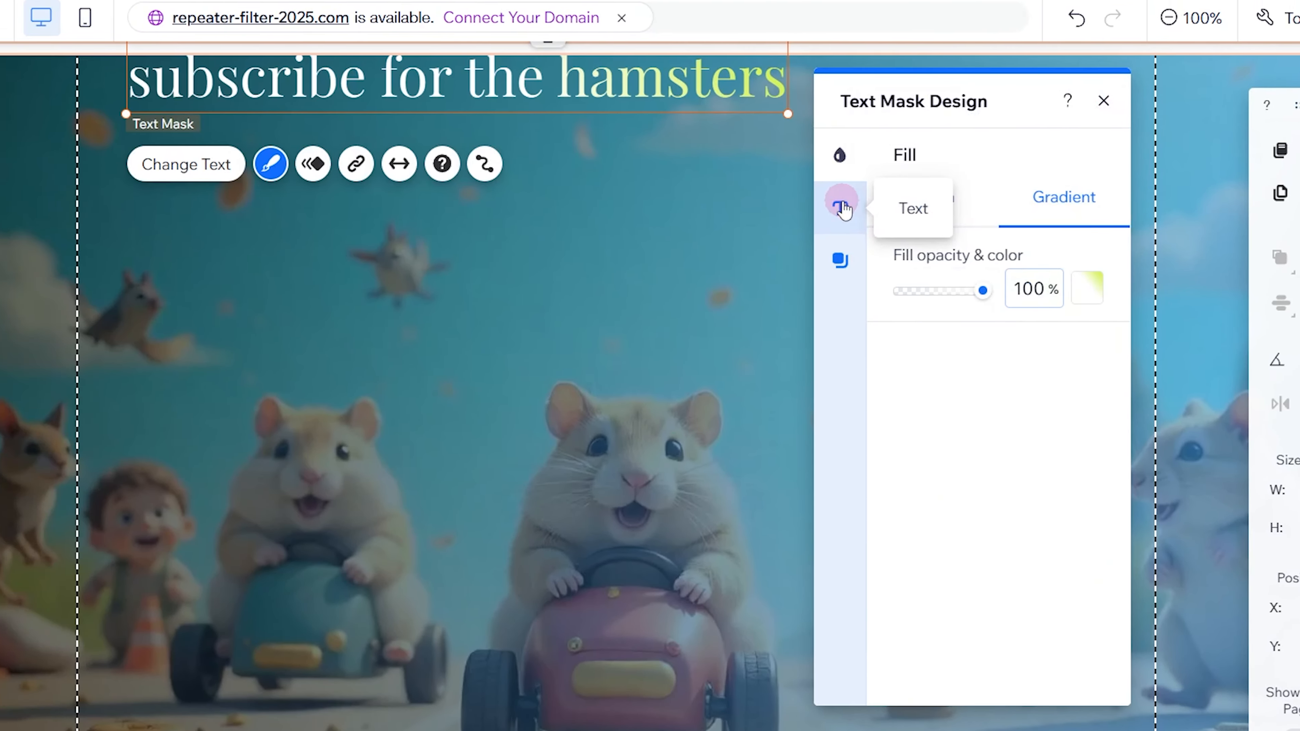
Format the title in Press Start 2P with upper case capitalization and move it down onto the strip.
click(733, 163)
click(1008, 368)
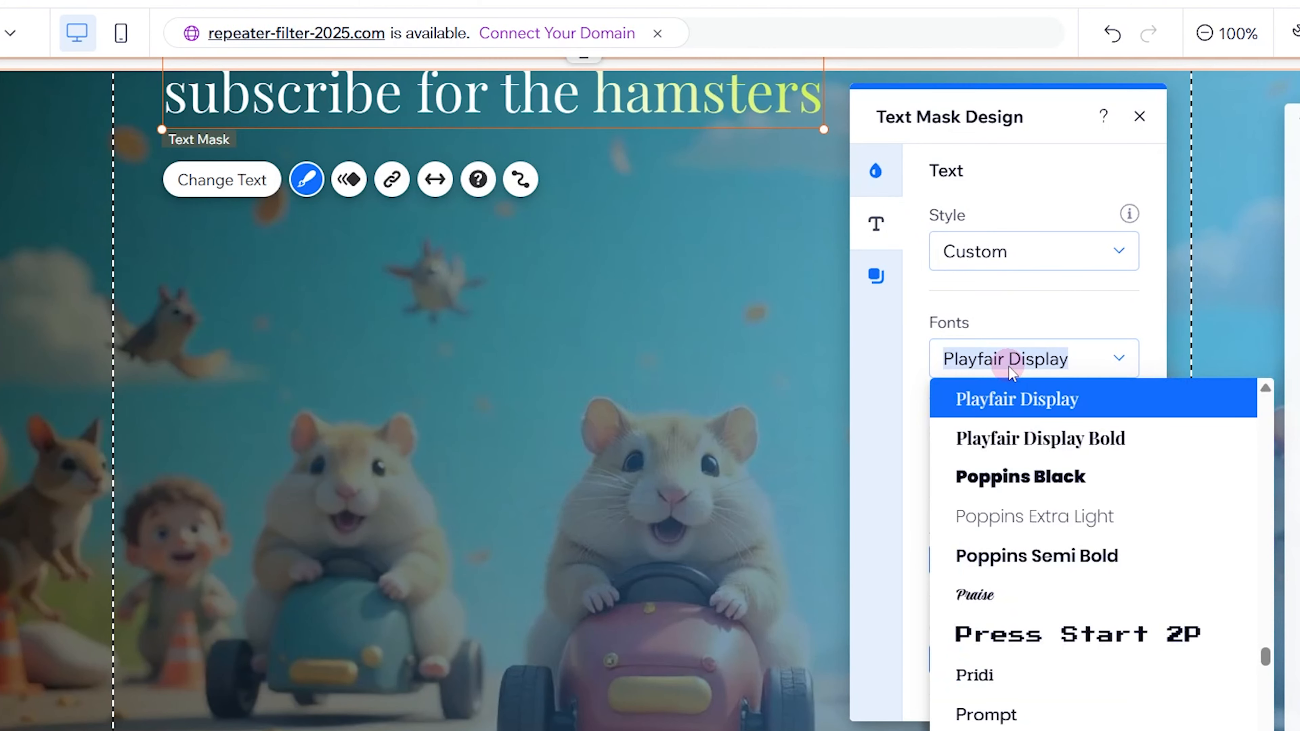
click(1133, 637)
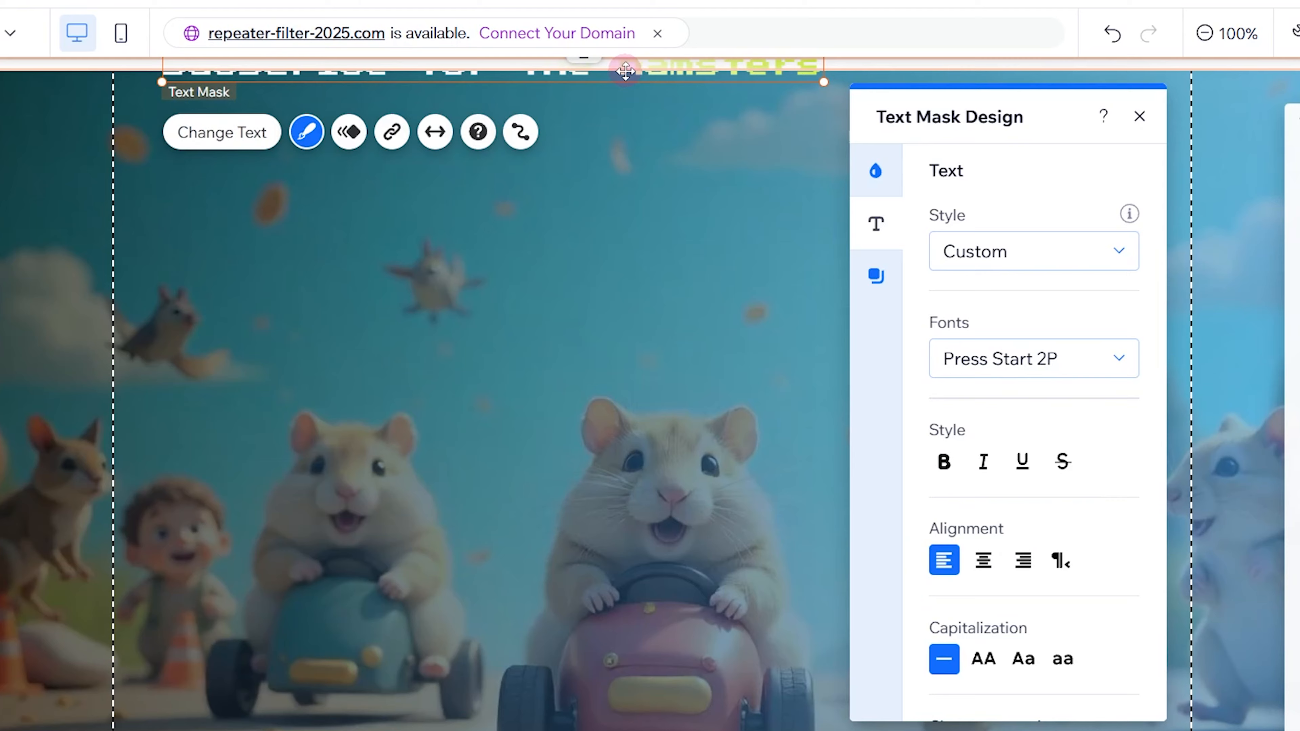
drag(626, 71, 642, 173)
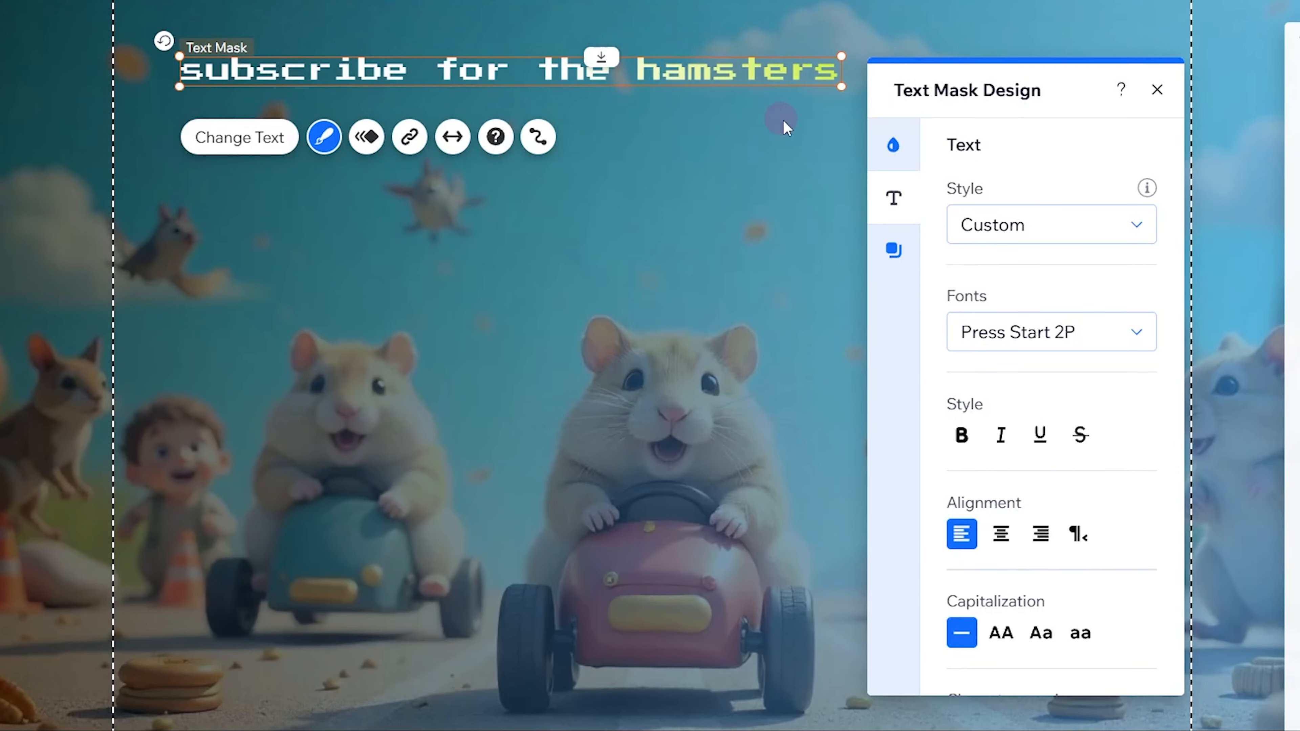
scroll(1043, 409, down, 2)
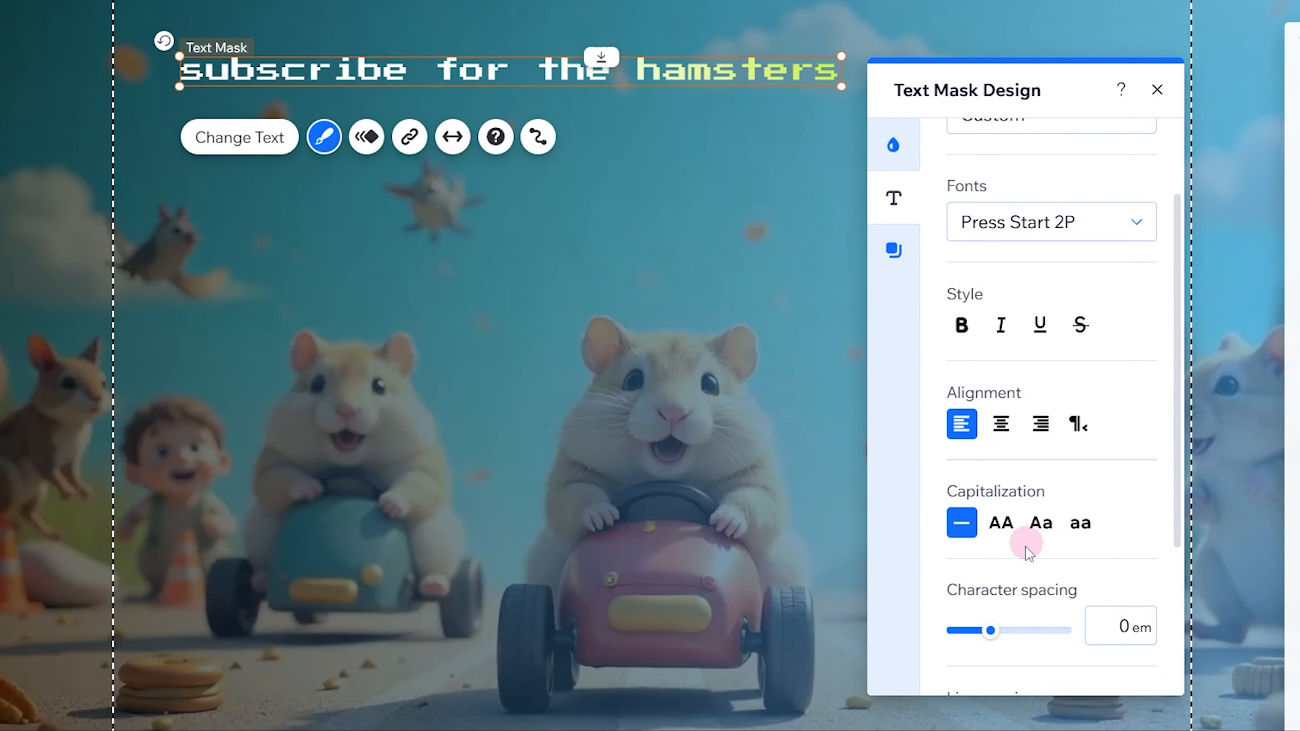
click(1000, 524)
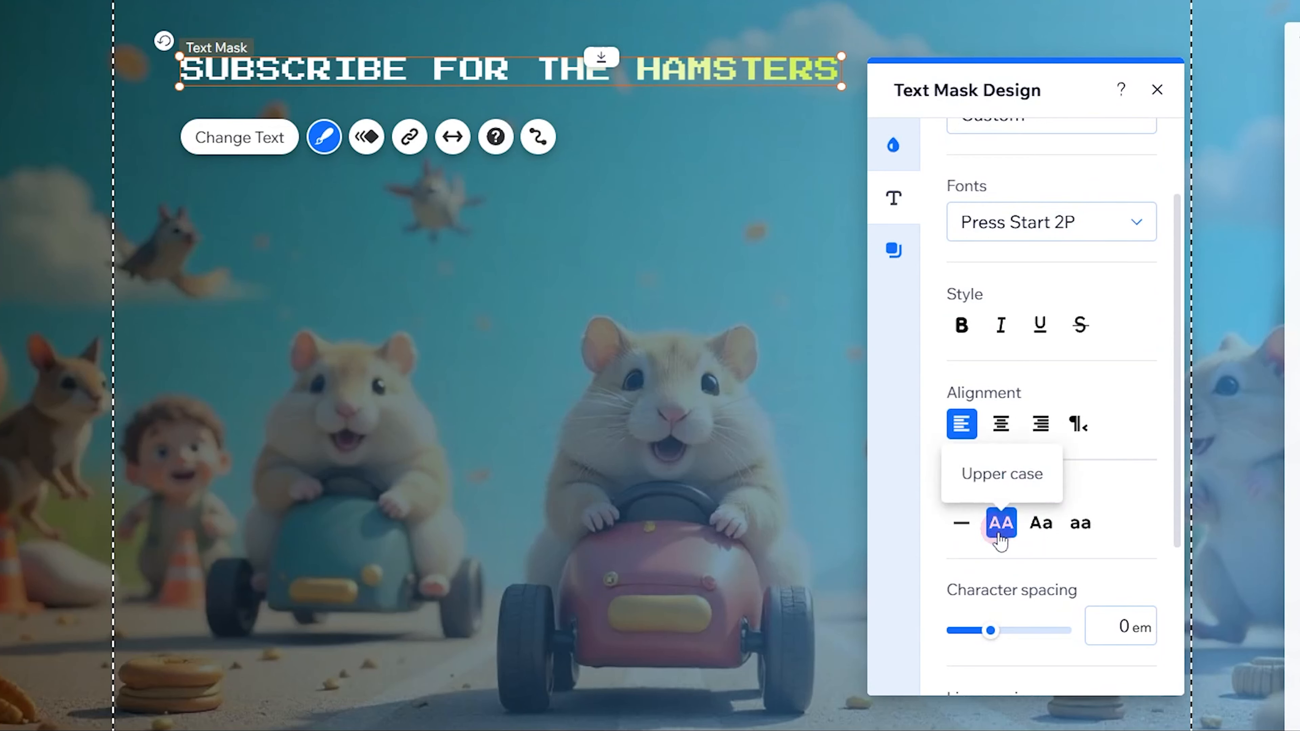
Apply a shadow to the title, close its design settings, and enlarge it to about 831 px wide.
scroll(1001, 522, down, 4)
click(892, 249)
click(1117, 205)
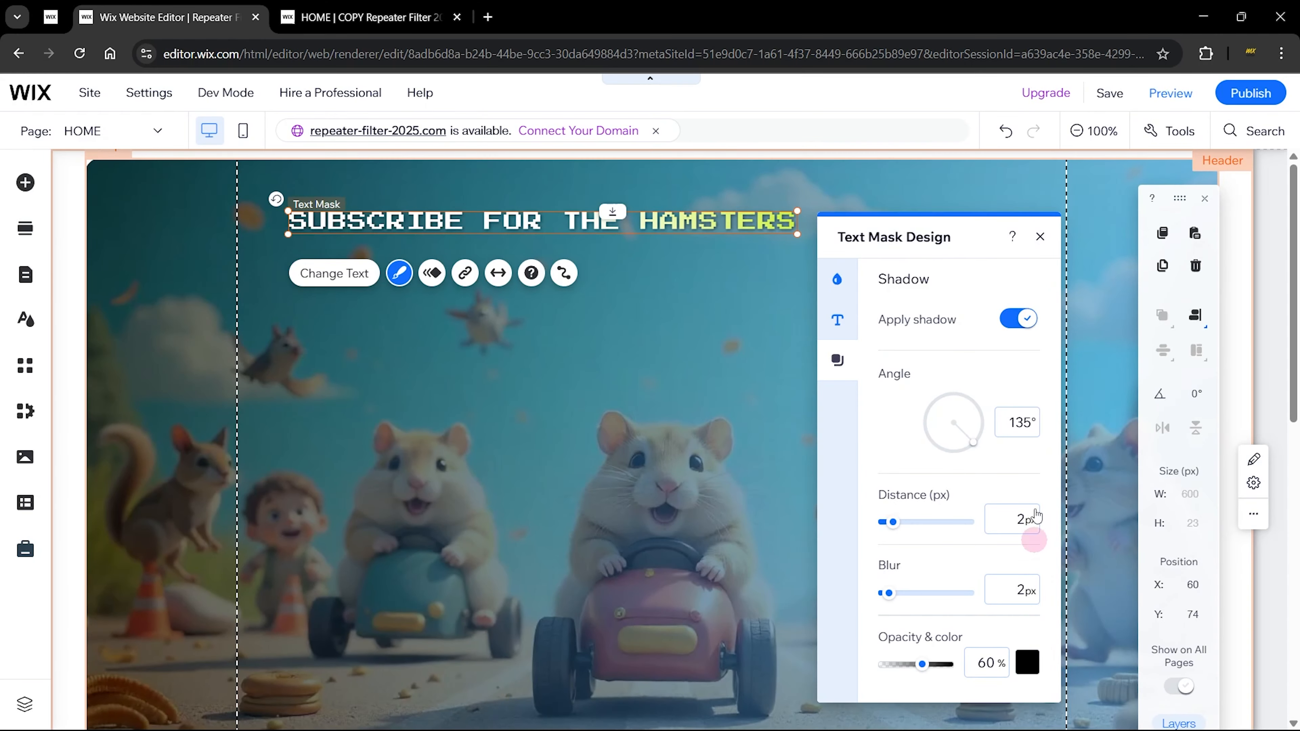
click(1022, 321)
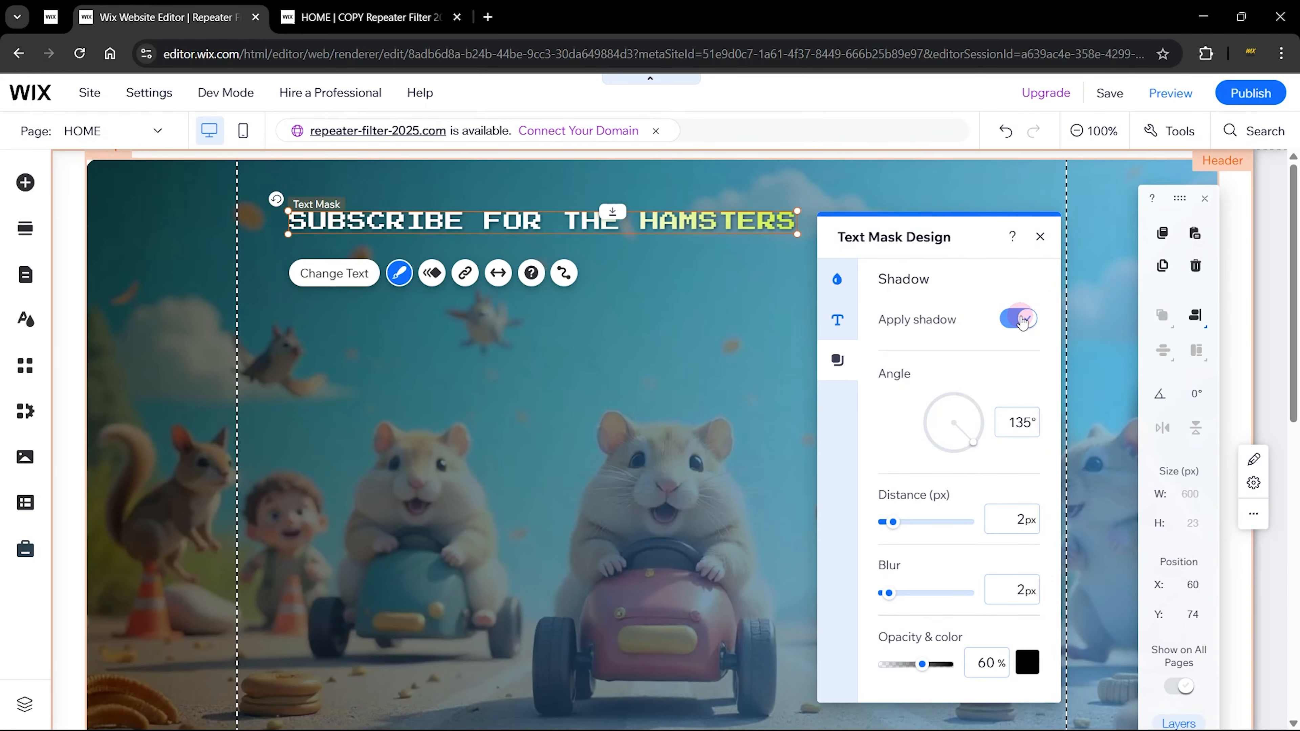
click(1040, 237)
drag(797, 233, 924, 249)
Set the strip's height to 215 px.
click(870, 341)
click(1191, 528)
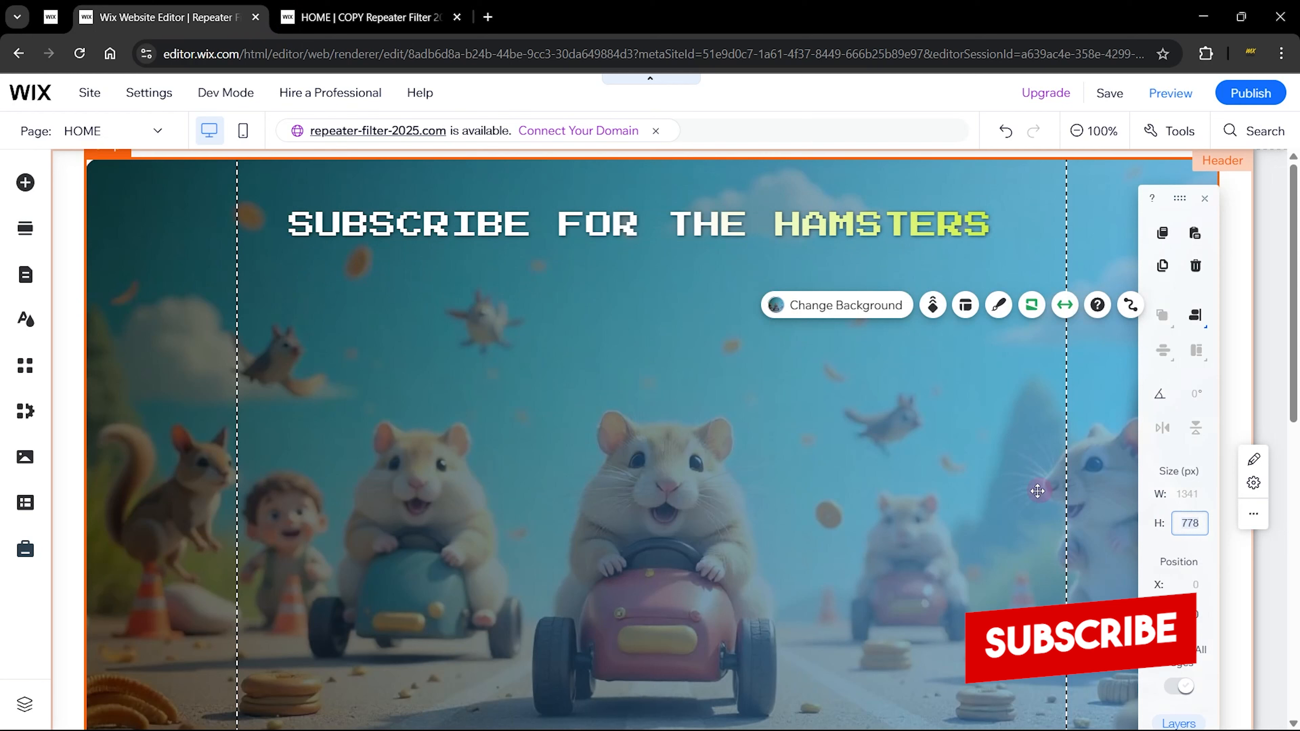
text(21)
key(Return)
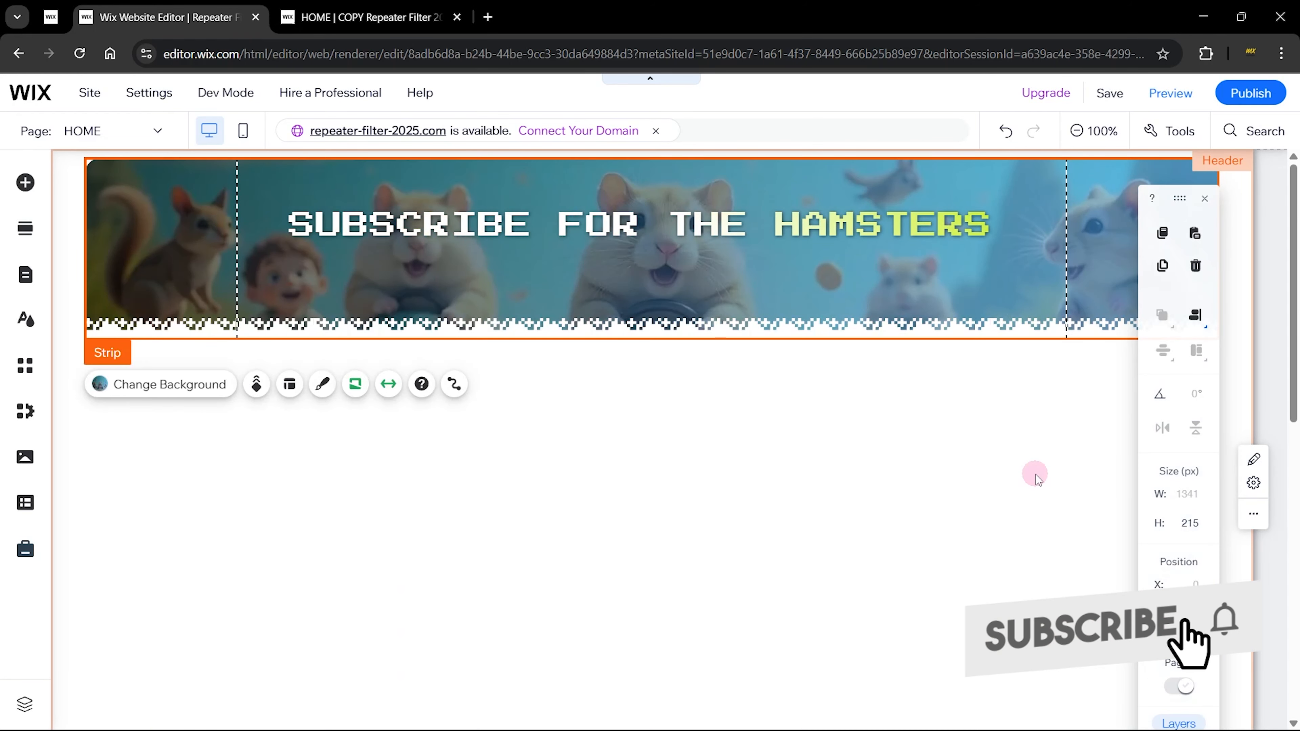
Select the header and set its height to 215 px to match the strip.
click(66, 212)
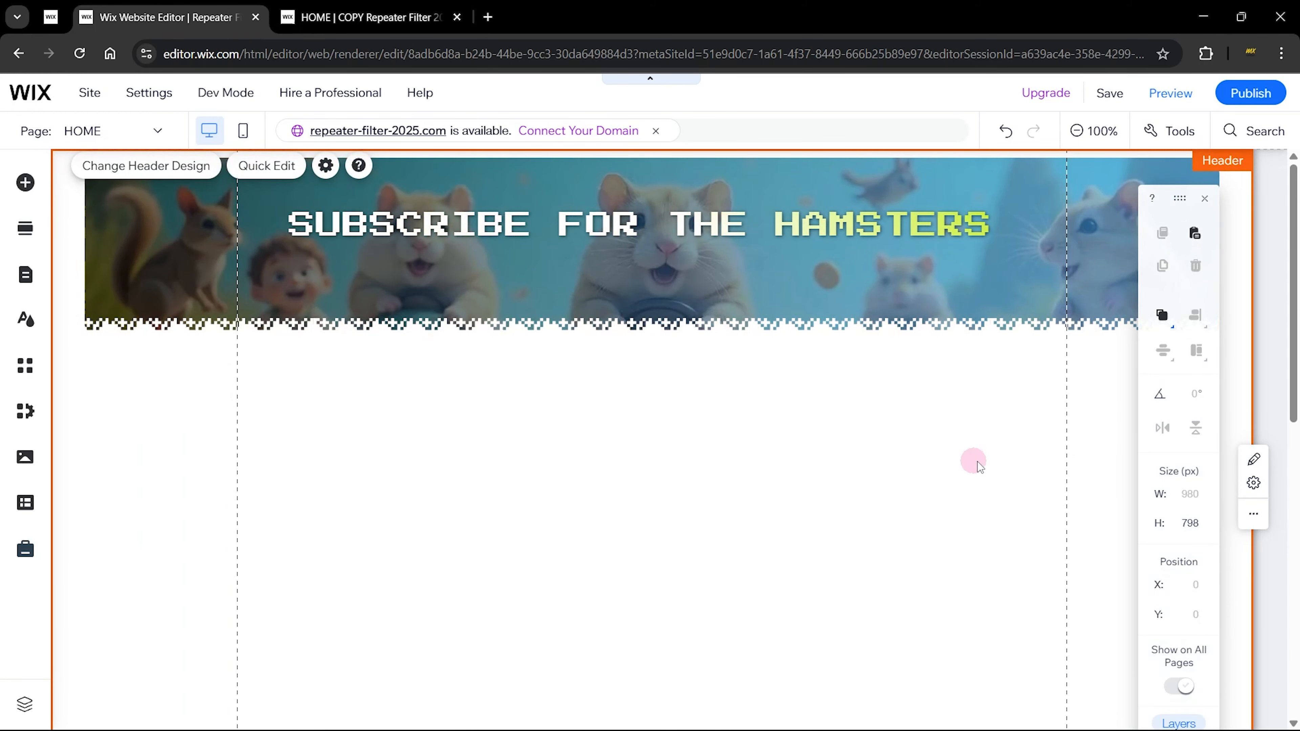
click(1193, 523)
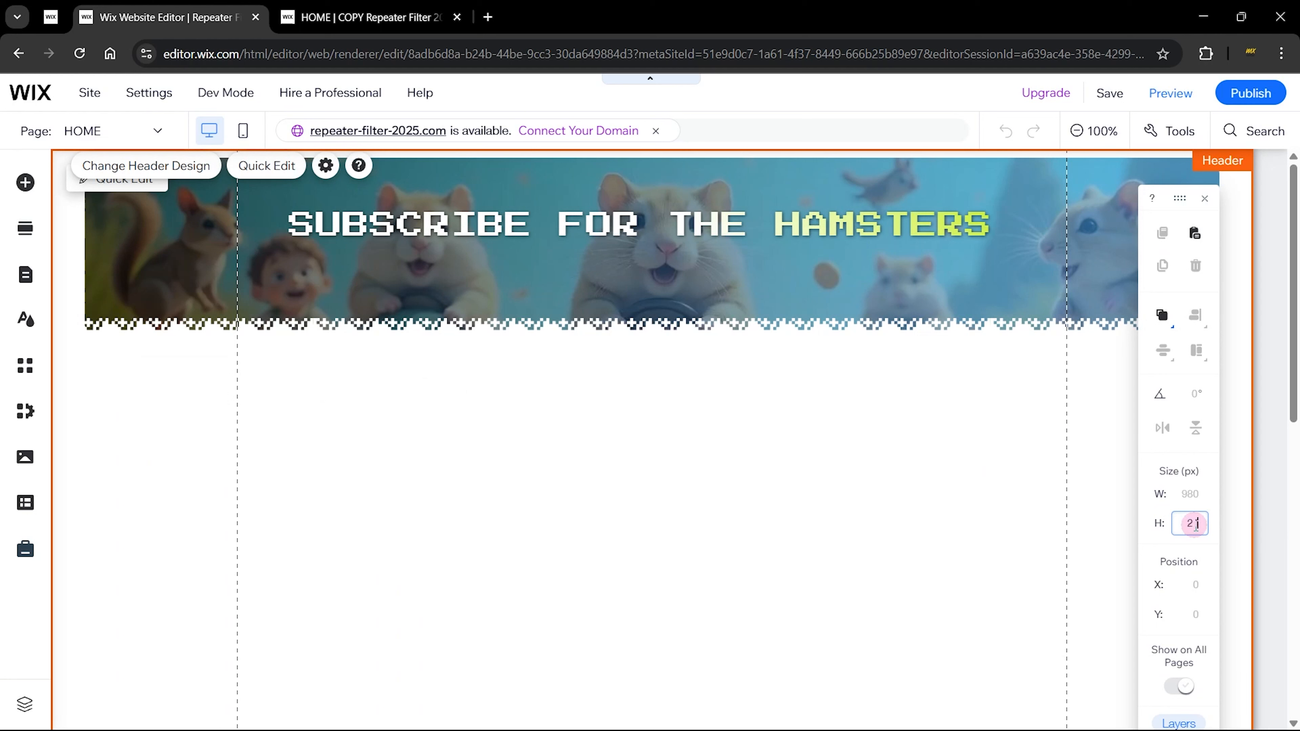
text(215)
key(Return)
Align the title to the horizontal and vertical center of the header strip and deselect it.
click(852, 222)
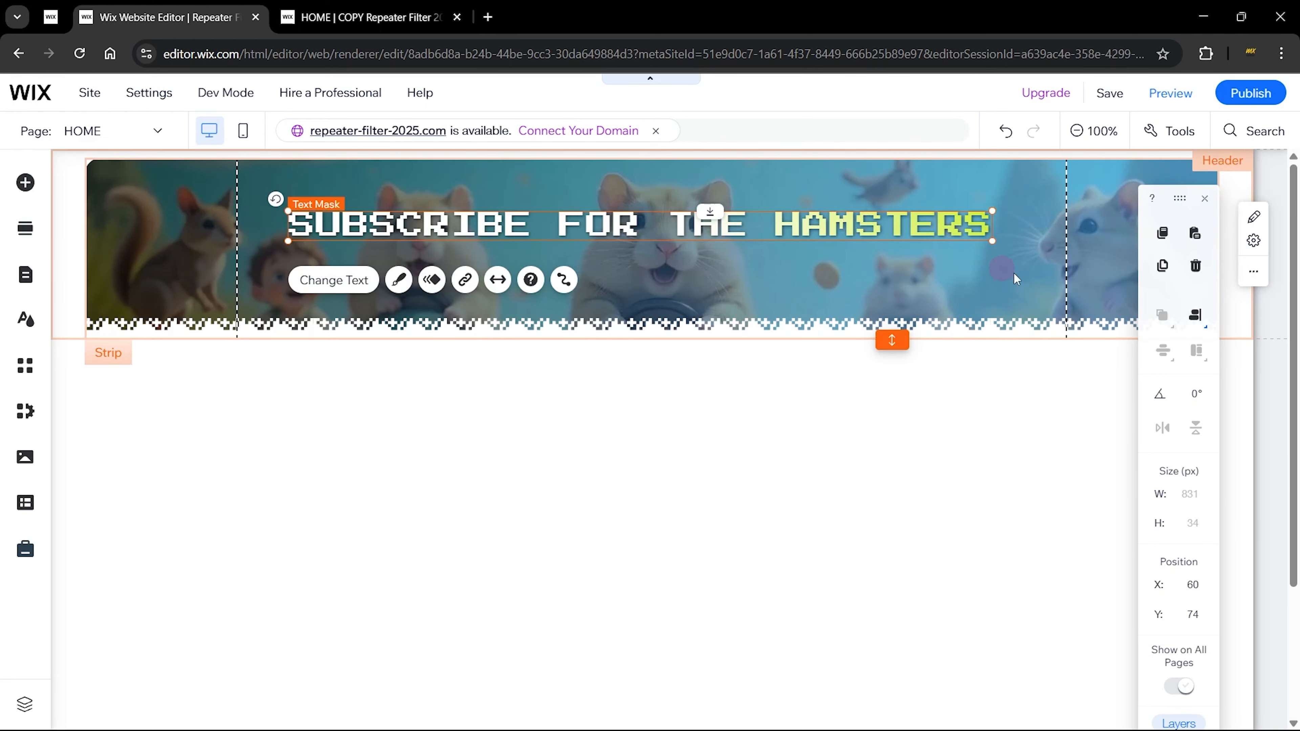
click(1195, 321)
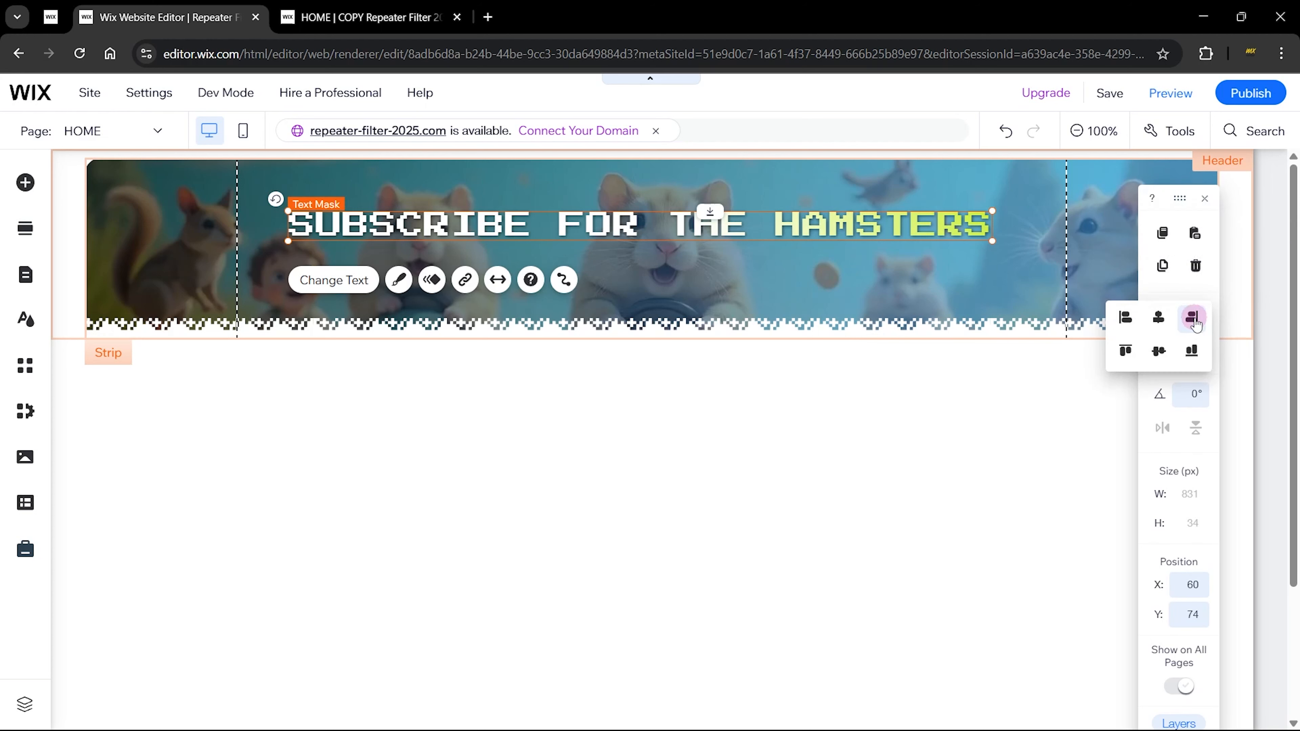
click(1160, 323)
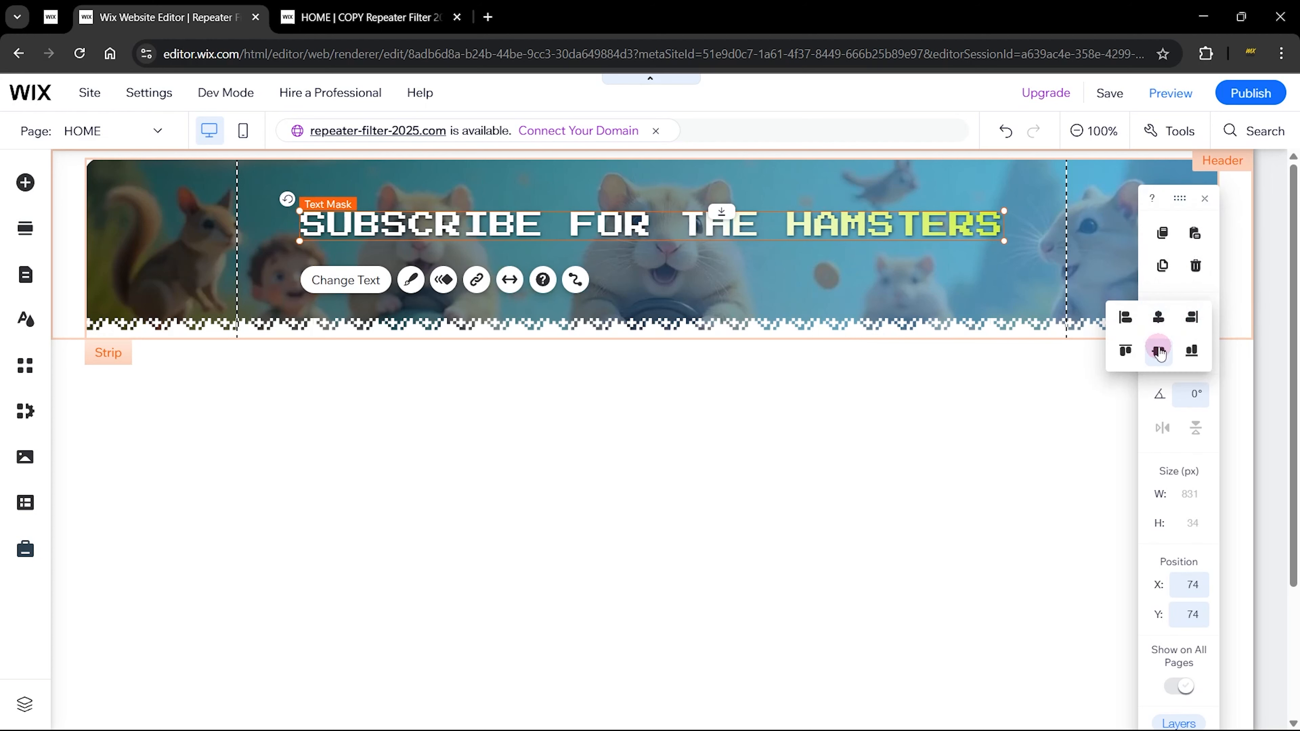
click(1158, 351)
click(838, 375)
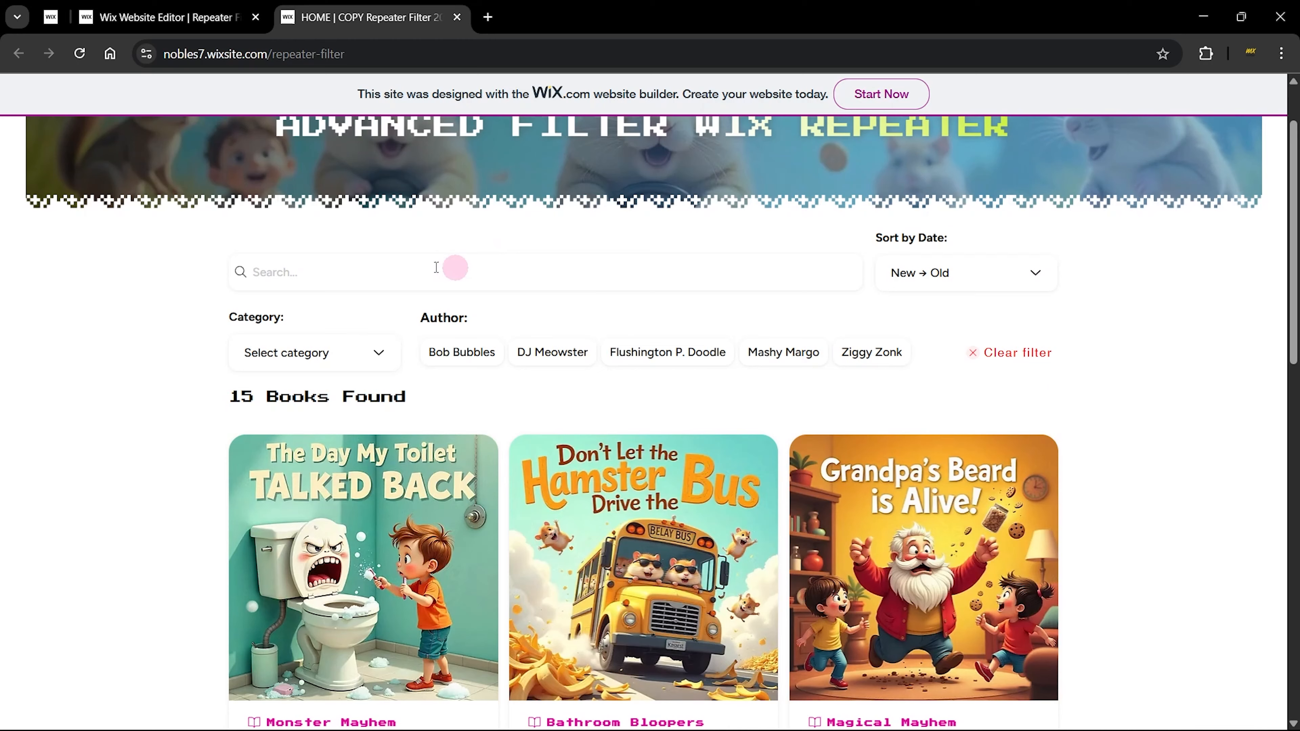
Check the search bar on the published demo page and return to the Wix editor.
click(403, 280)
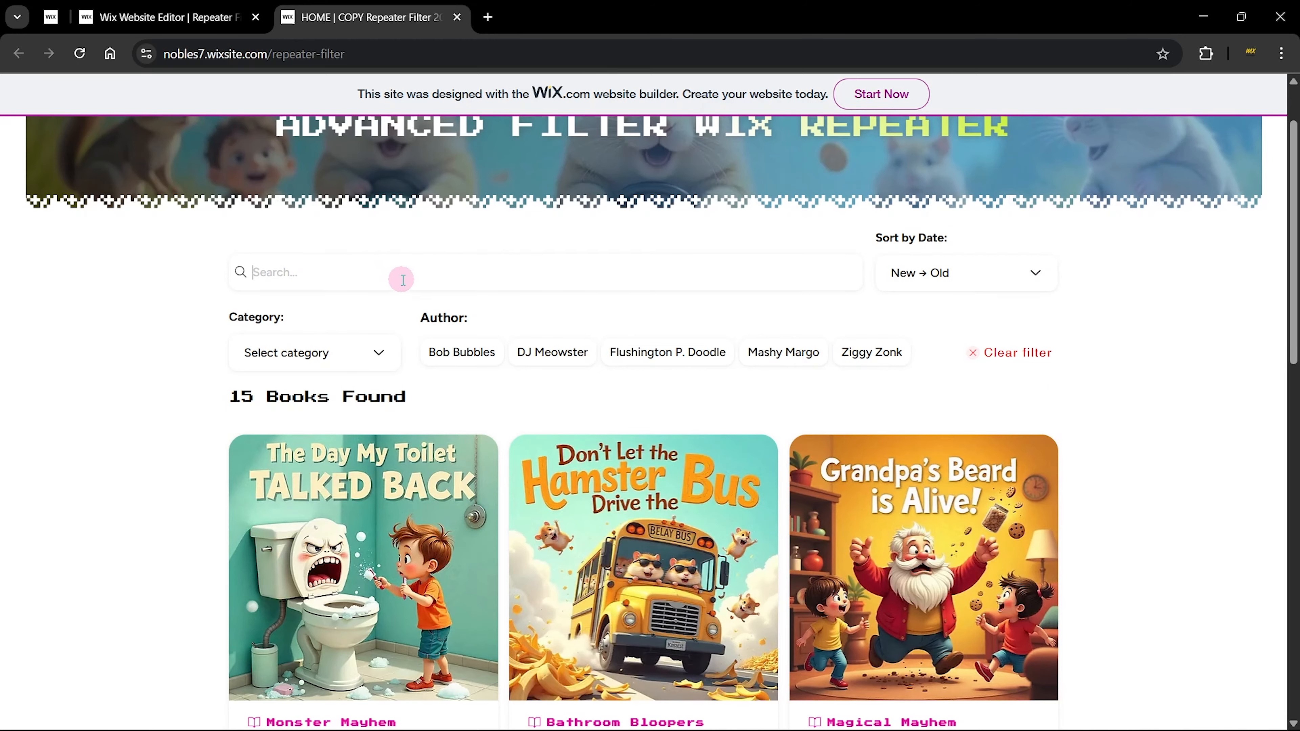
click(214, 27)
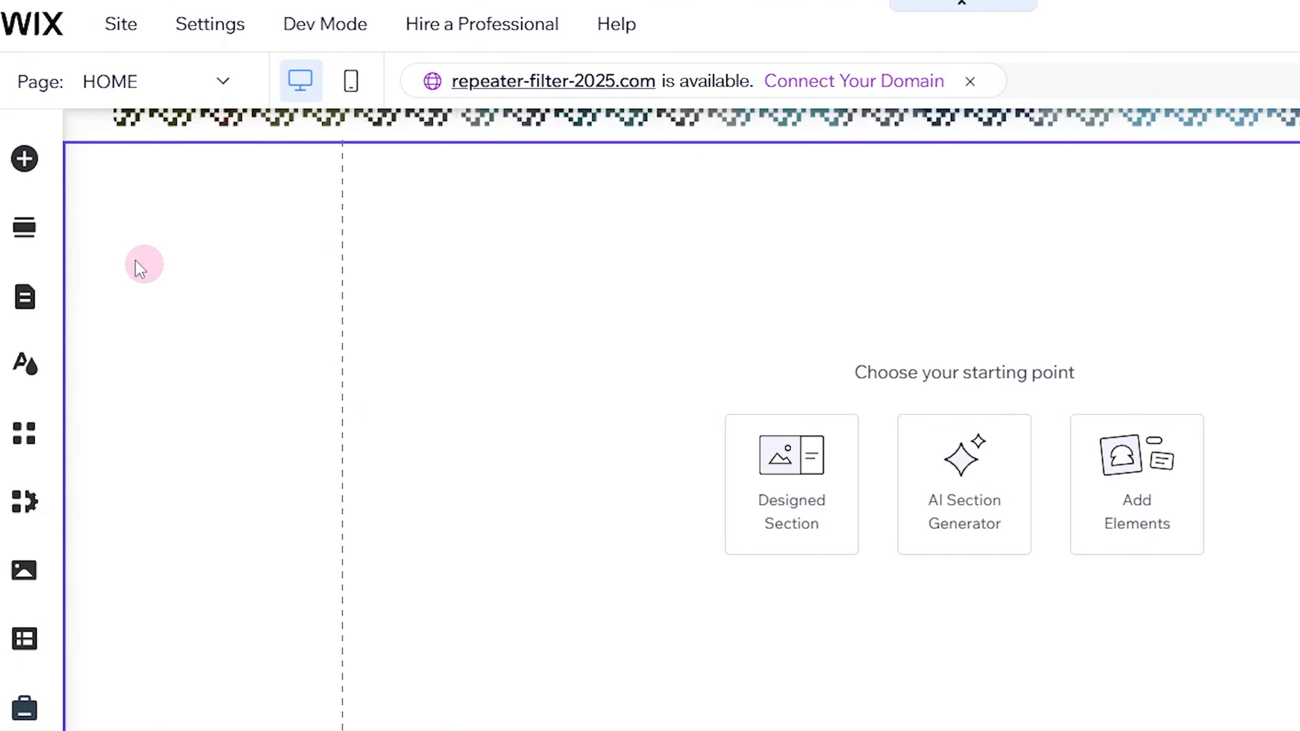
click(23, 161)
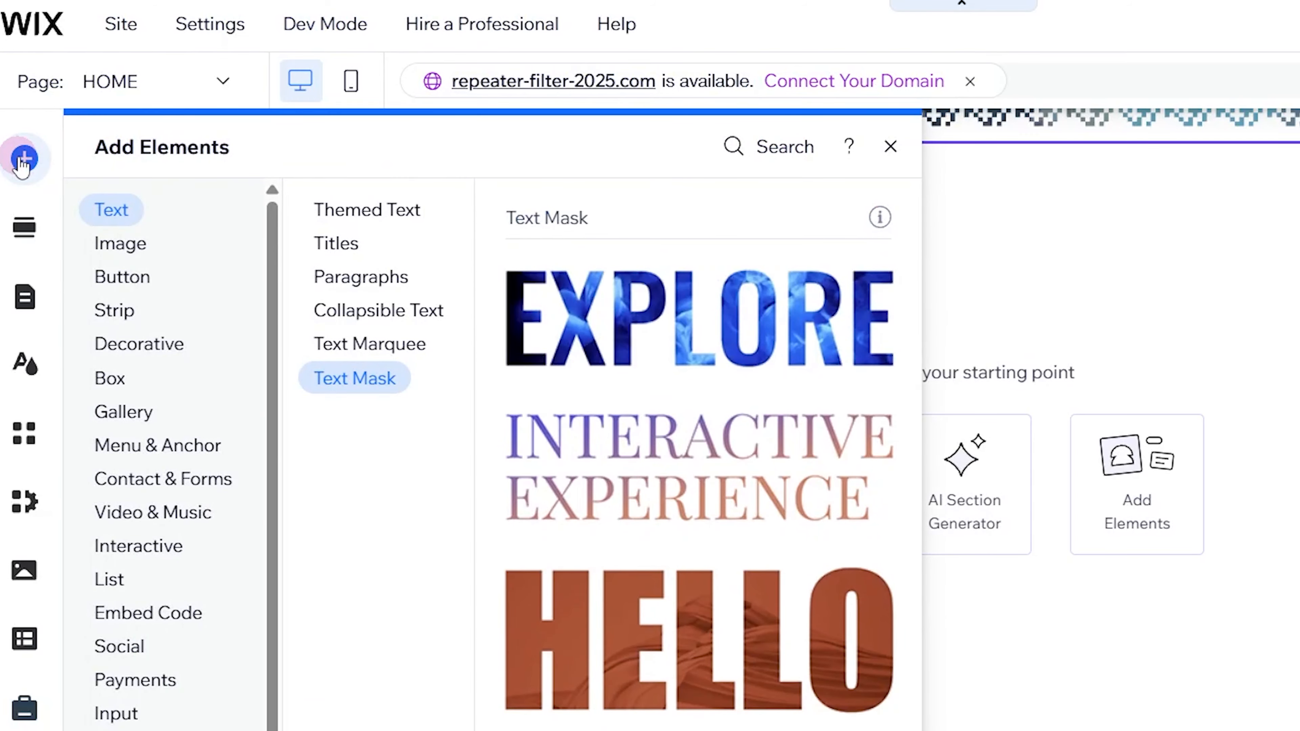
click(117, 713)
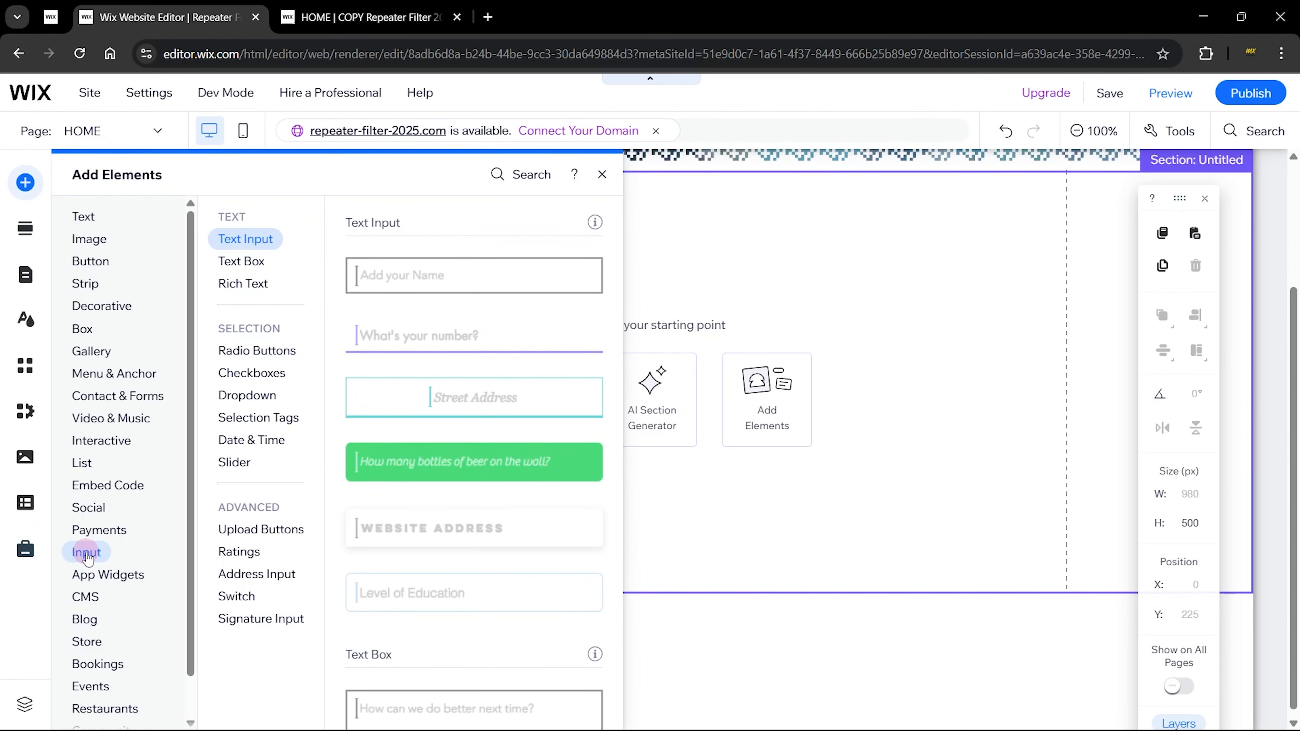
click(599, 175)
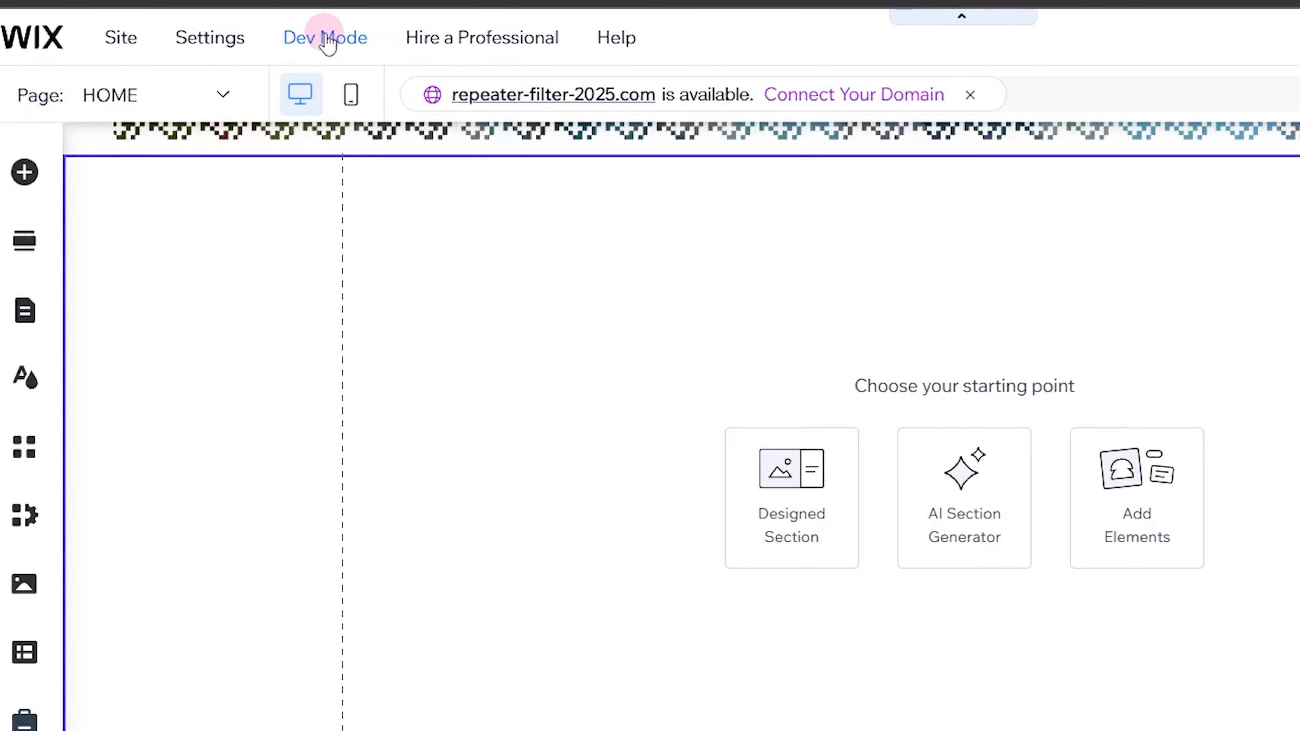
Turn on Velo Dev Mode, minimize the page code area and collapse the Databases sidebar.
click(327, 41)
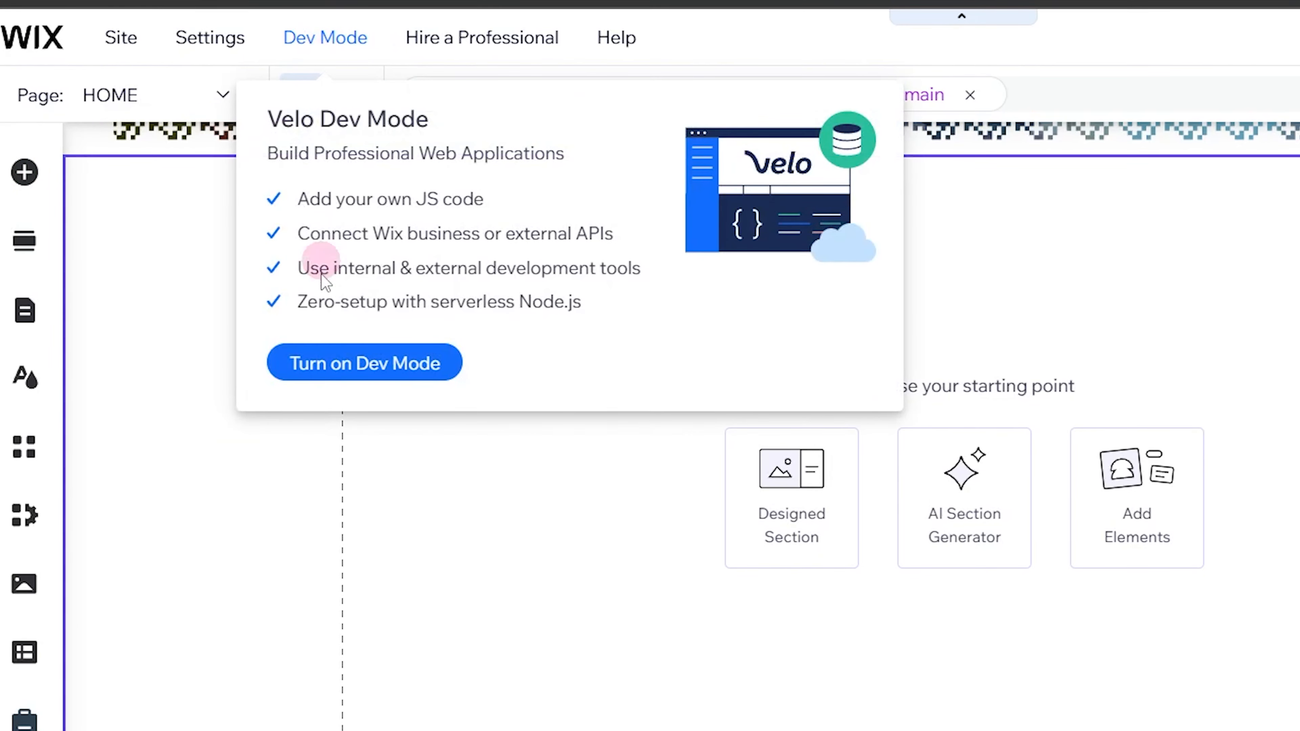
click(353, 369)
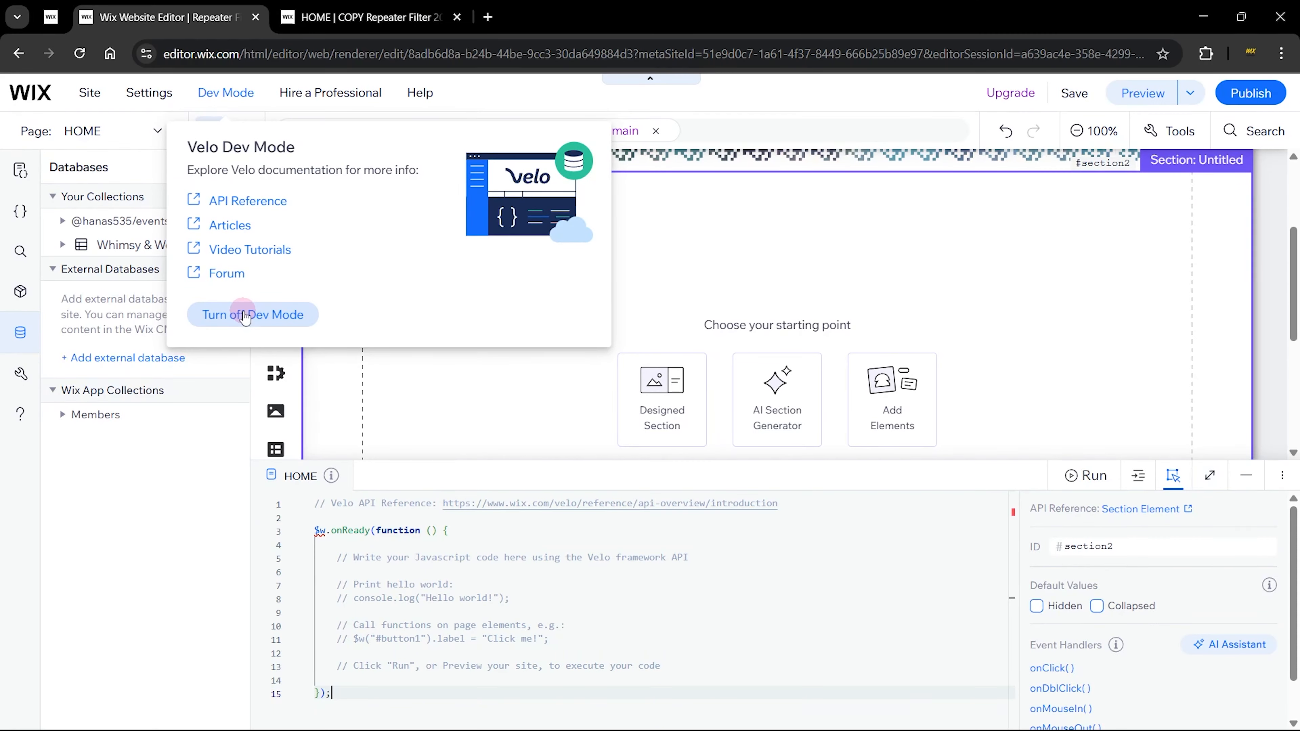
click(1246, 476)
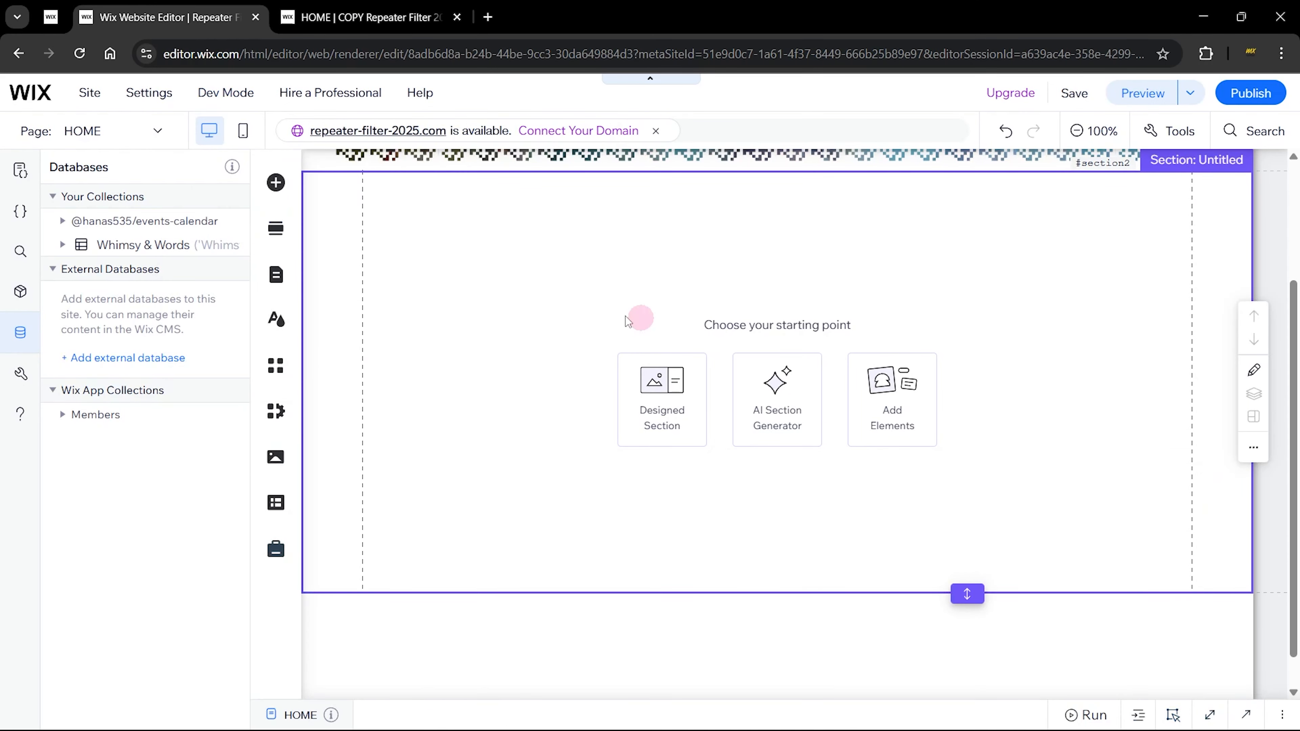
click(21, 338)
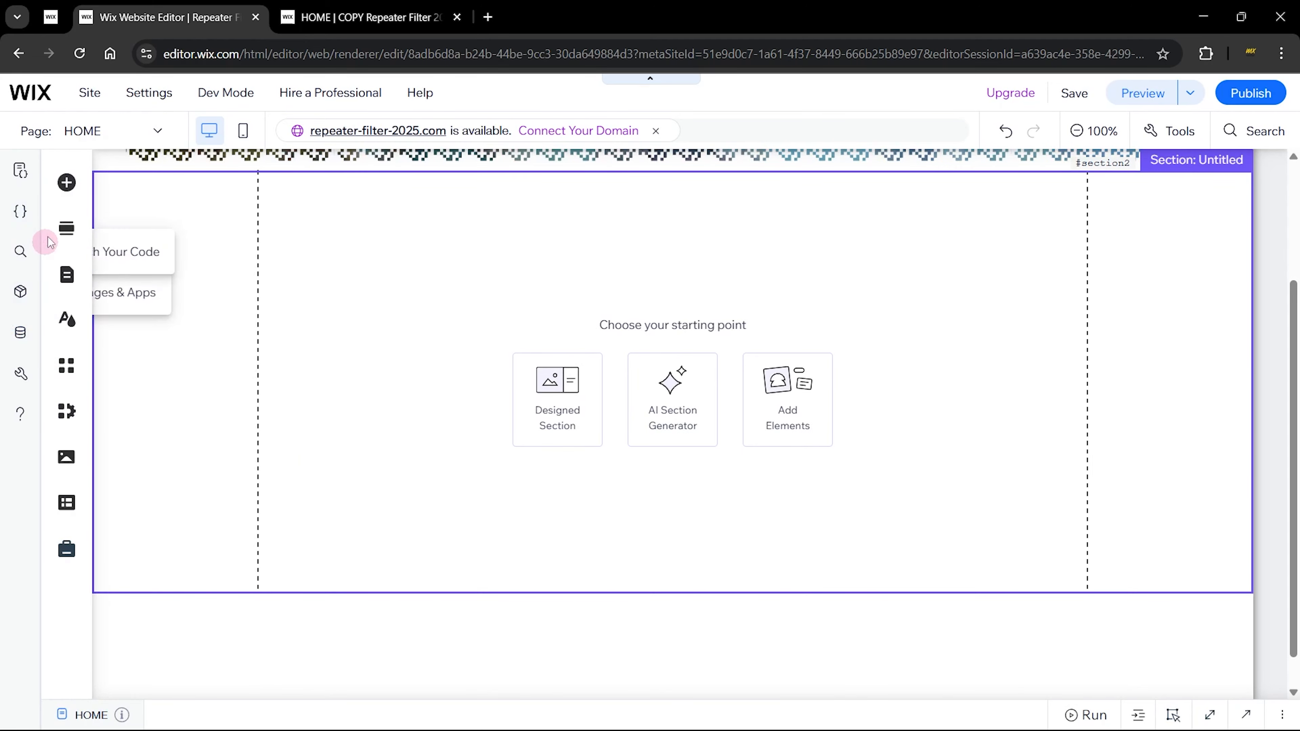
Add the outlined "Add your Name" text input to the upper-left part of the empty section below the header.
click(66, 183)
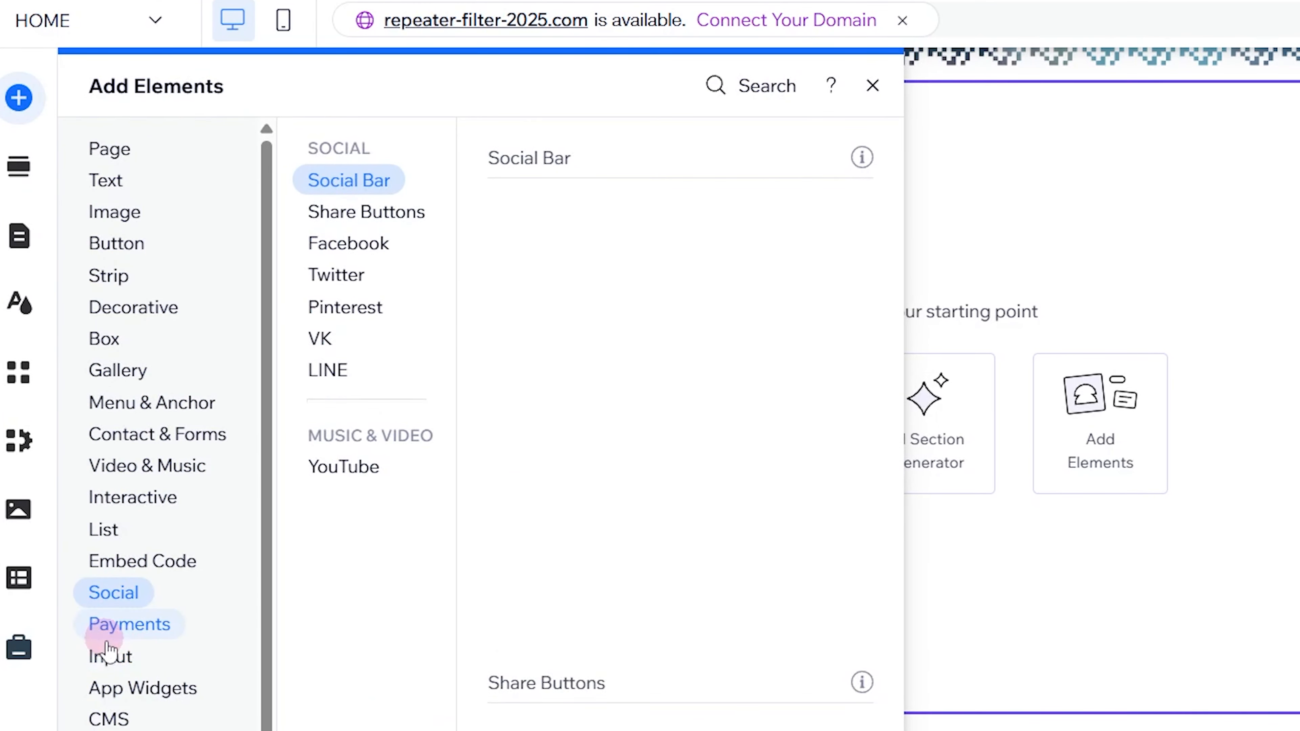
click(110, 656)
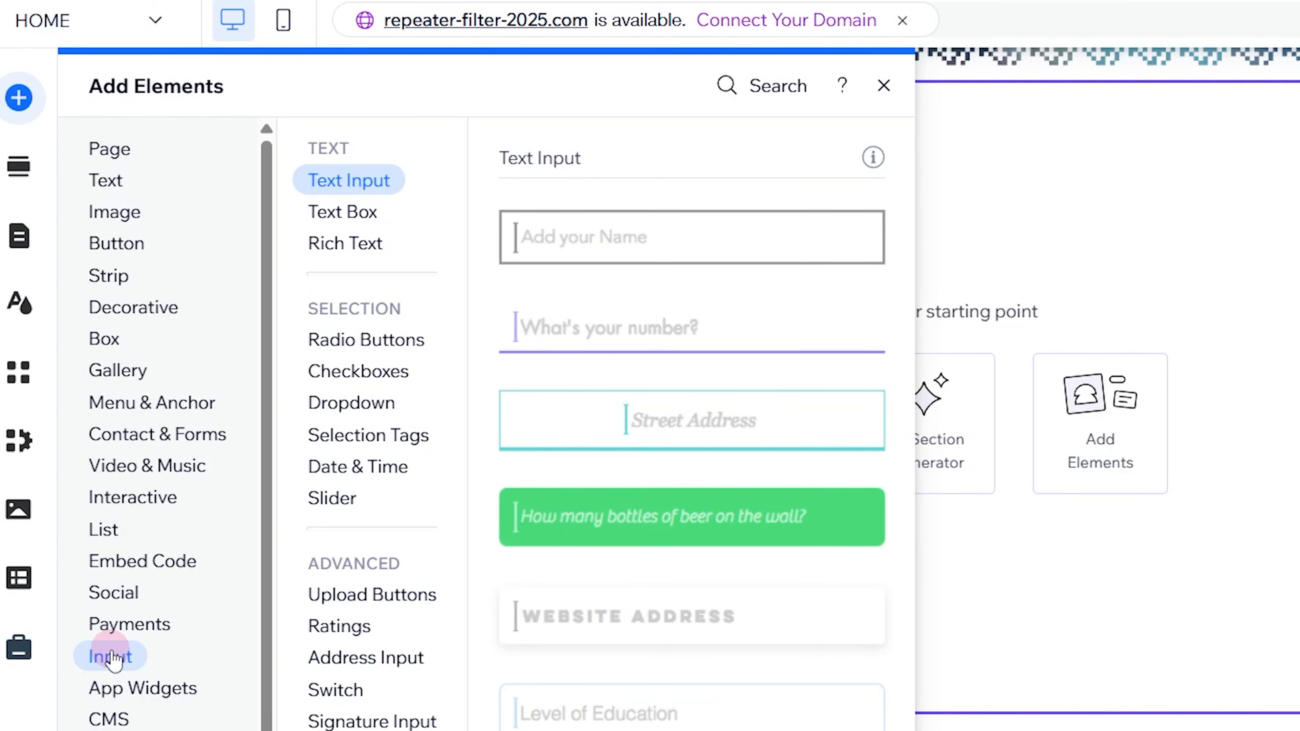
click(372, 179)
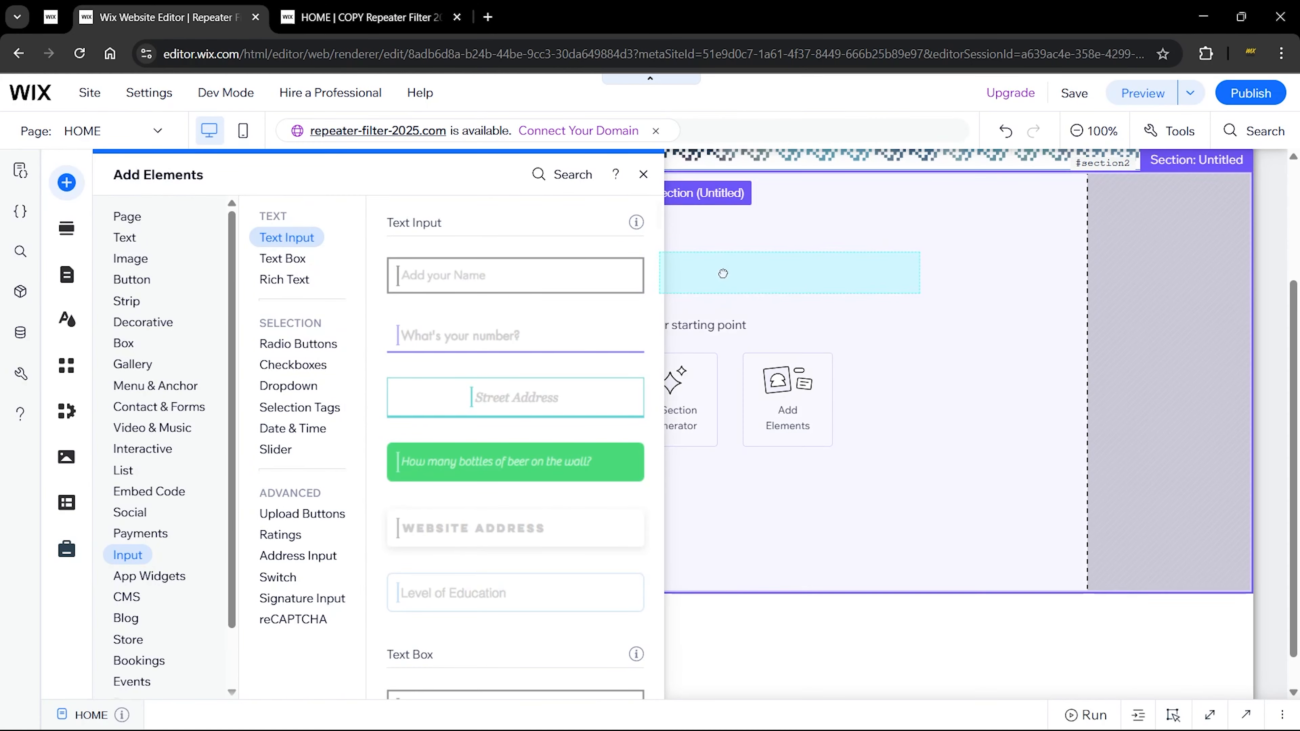
drag(580, 243, 483, 199)
drag(377, 249, 364, 254)
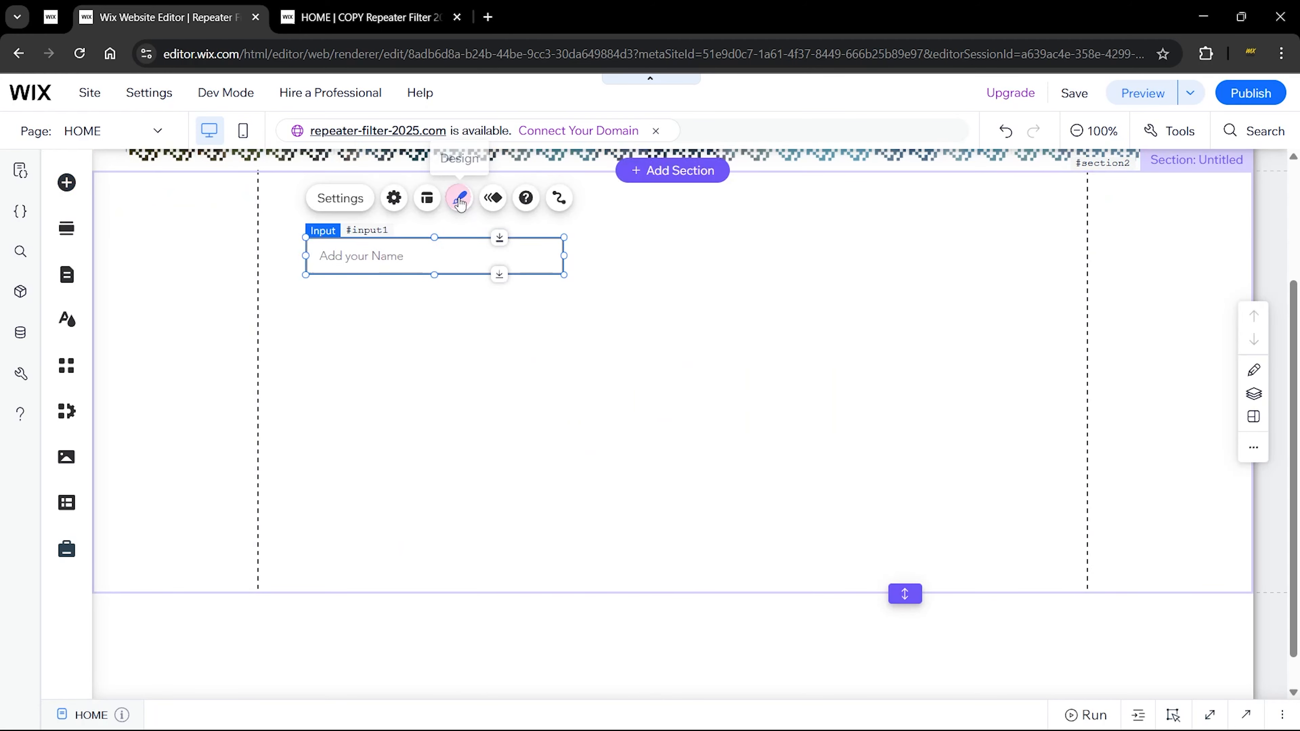
Customize the text input's Regular design, raising its fill opacity to the maximum.
click(460, 199)
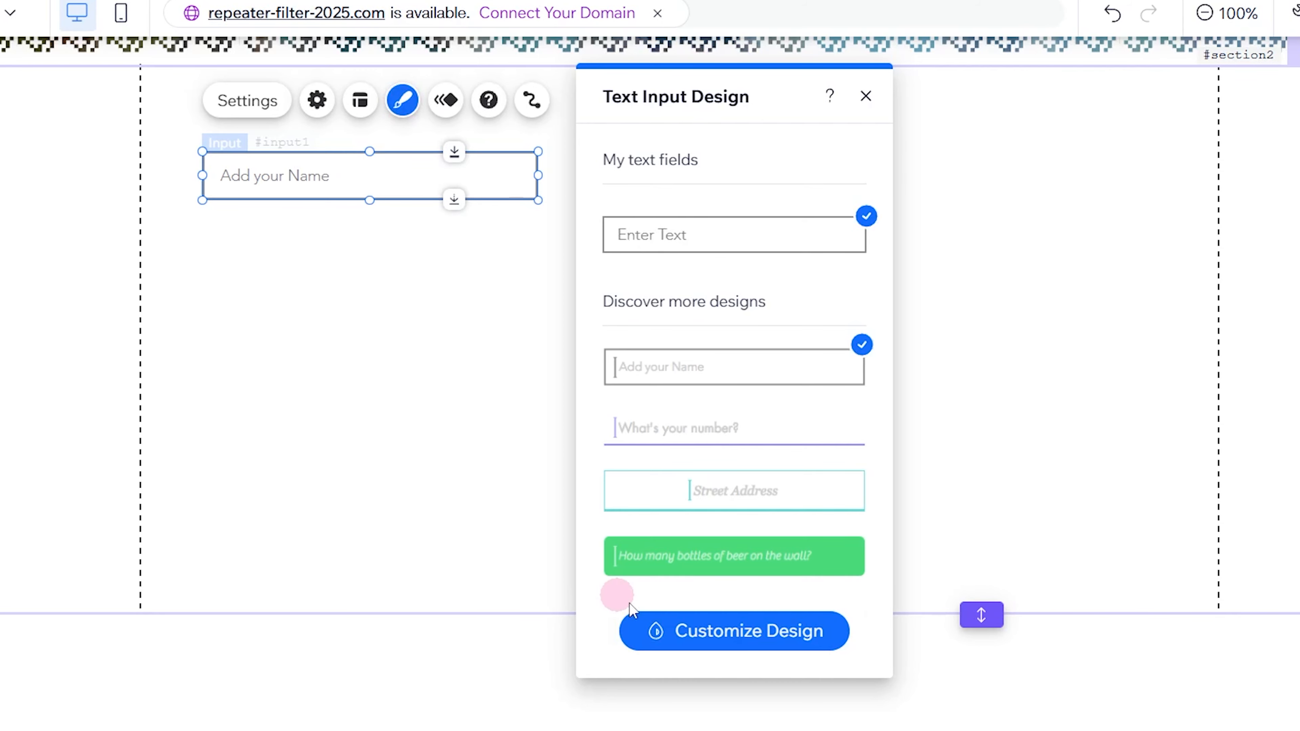
click(737, 635)
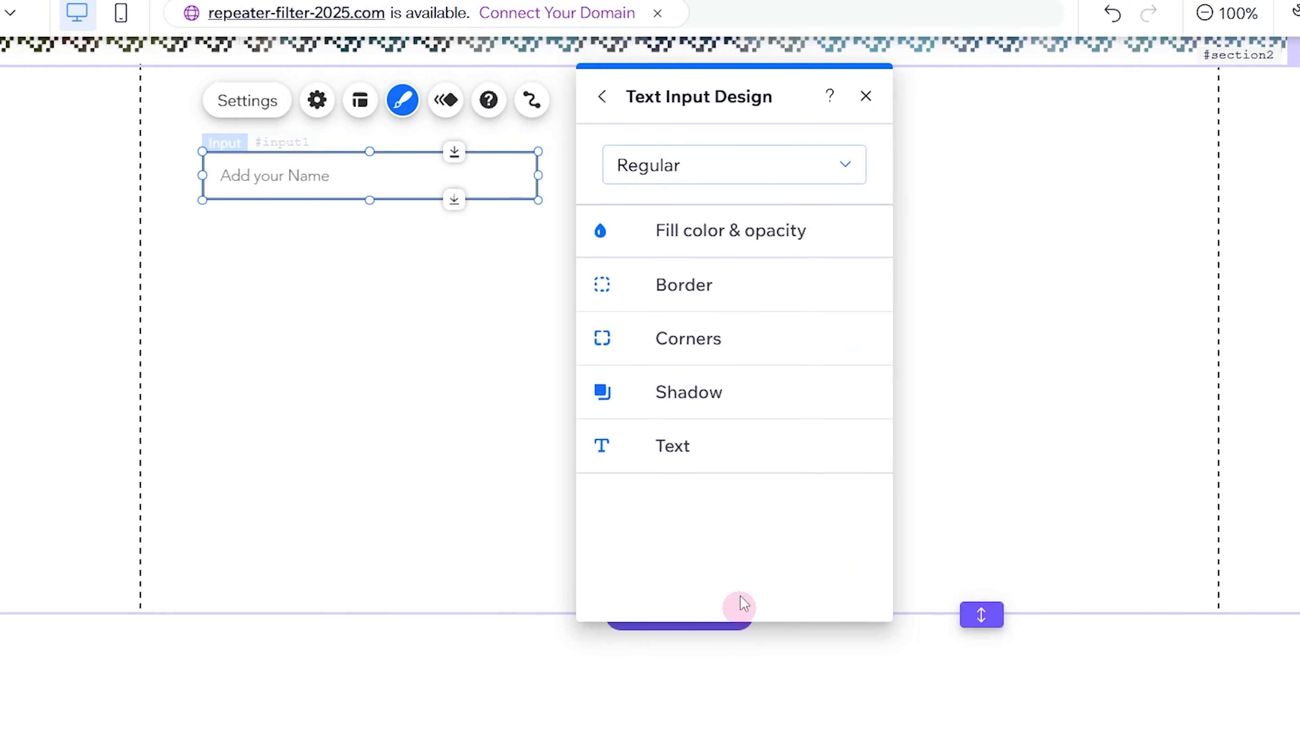
click(740, 244)
drag(677, 321, 818, 331)
click(849, 318)
Set the text input's border style to None and its corner radius to 10 px on all corners.
click(613, 282)
click(694, 459)
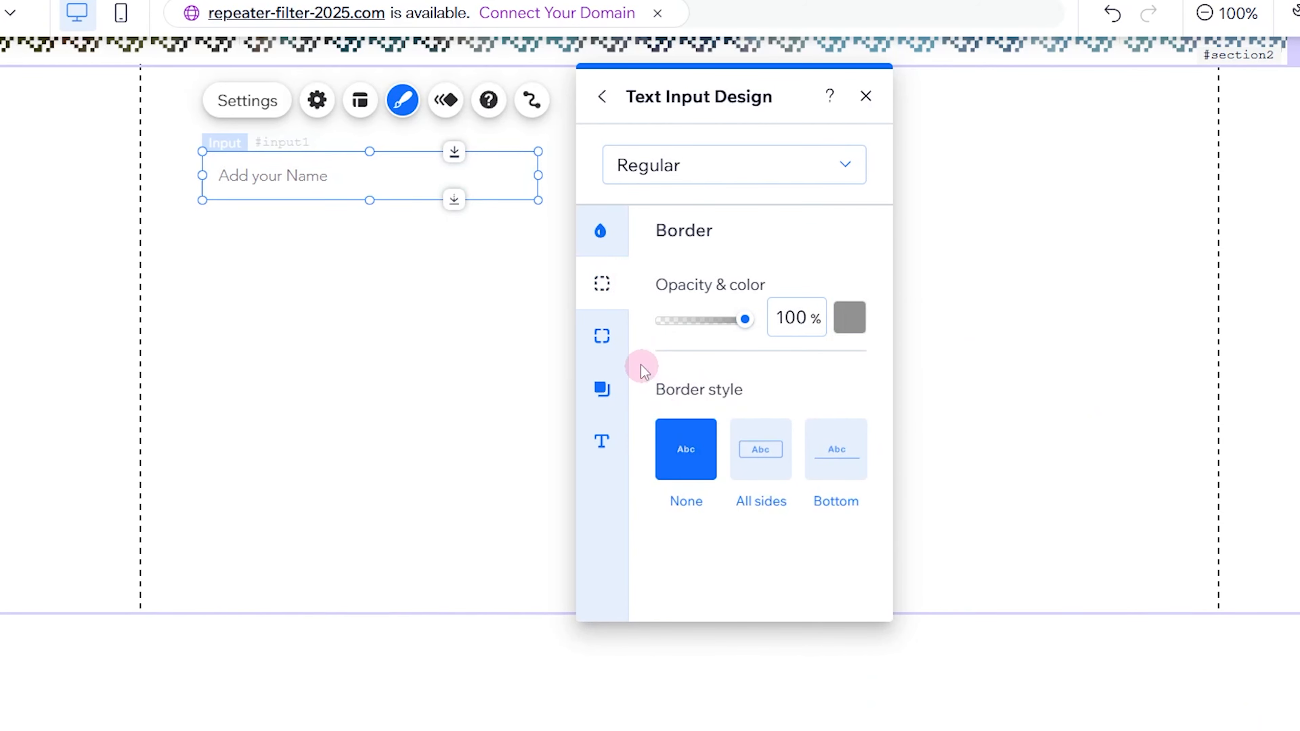
click(604, 338)
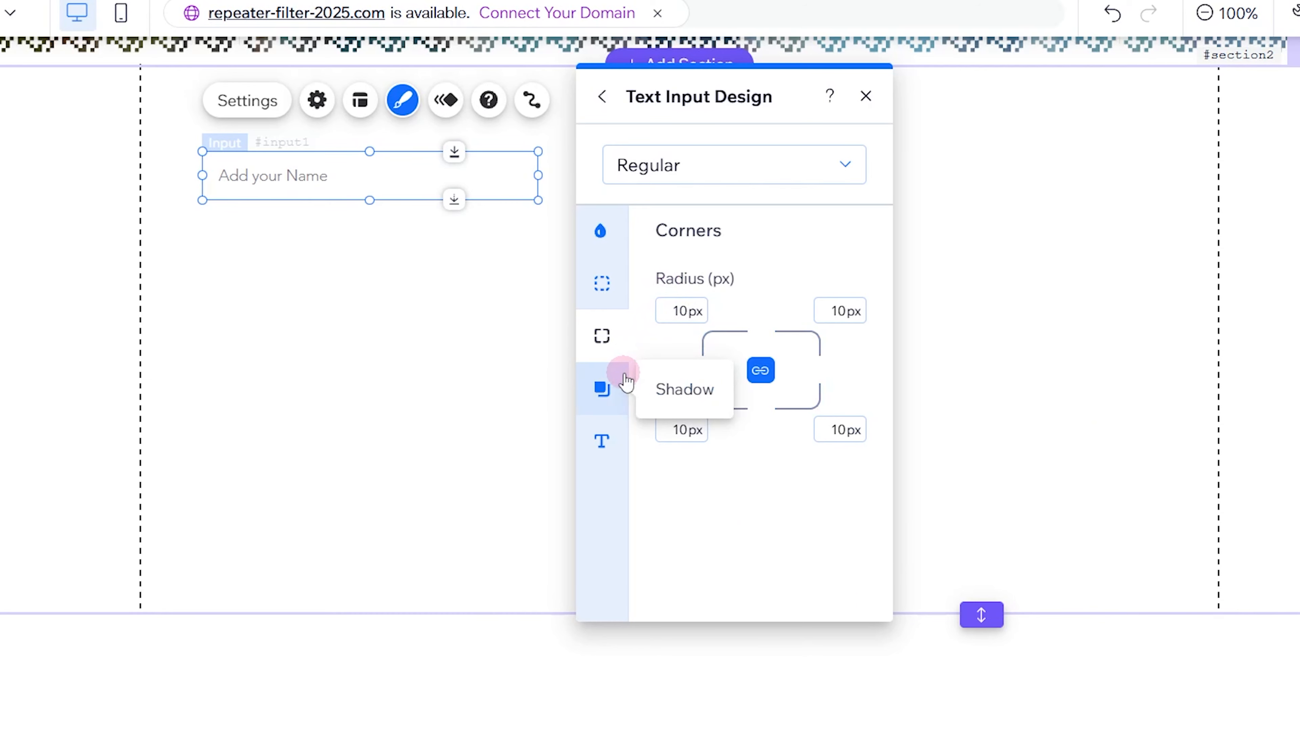
Apply a shadow to the text input and set the shadow color to light gray #DBDBDB.
click(603, 388)
click(846, 313)
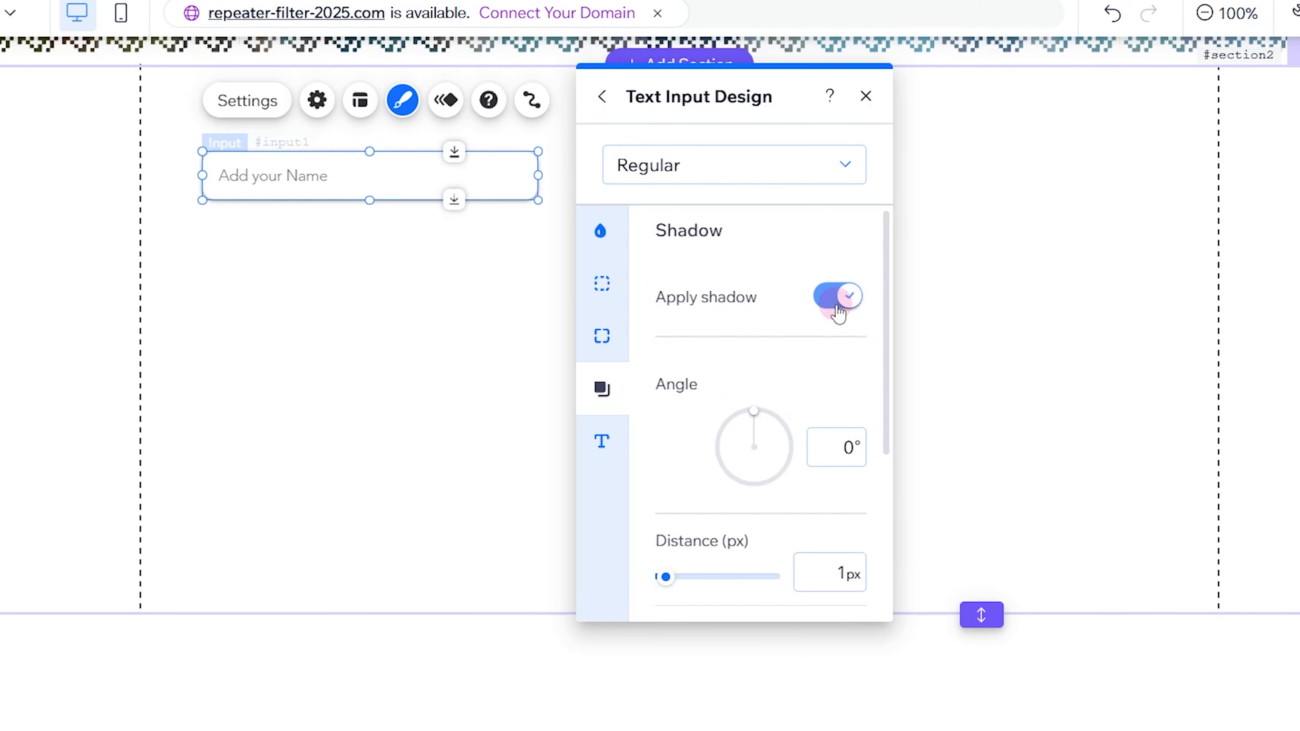
scroll(810, 381, down, 5)
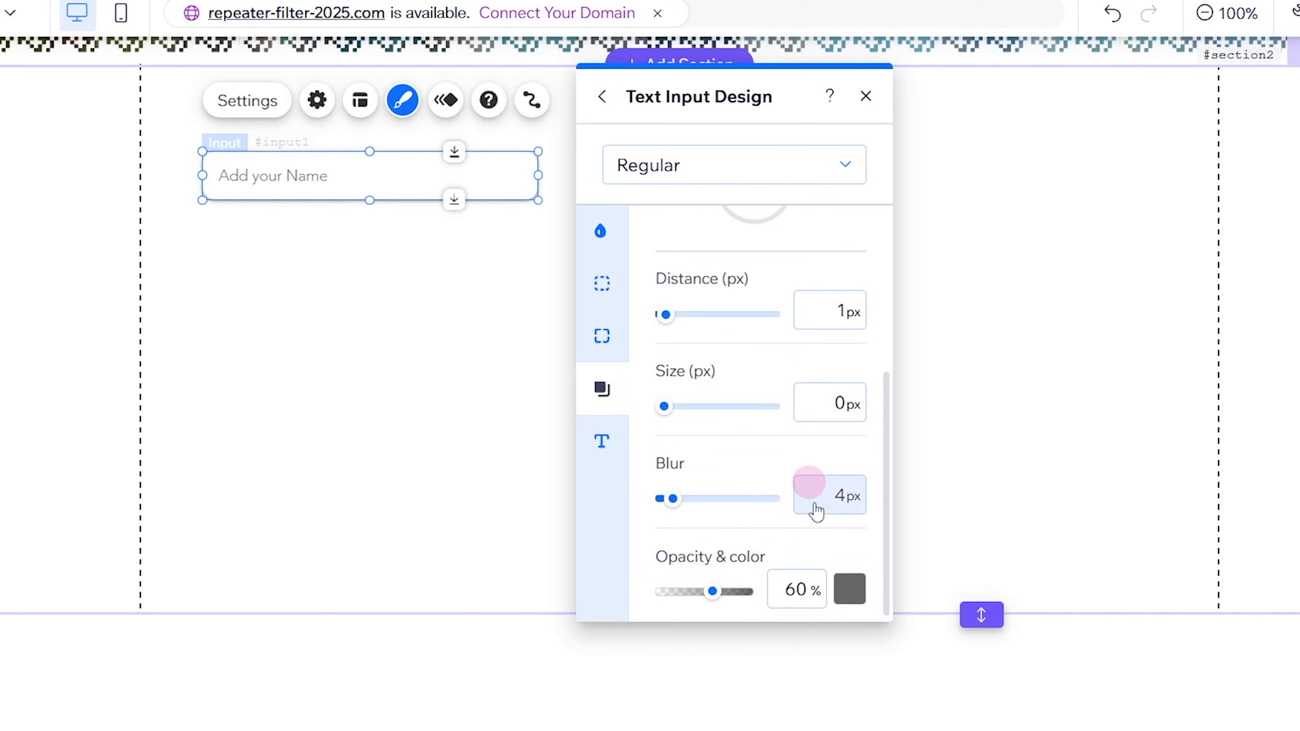
click(849, 589)
drag(1003, 308, 1033, 120)
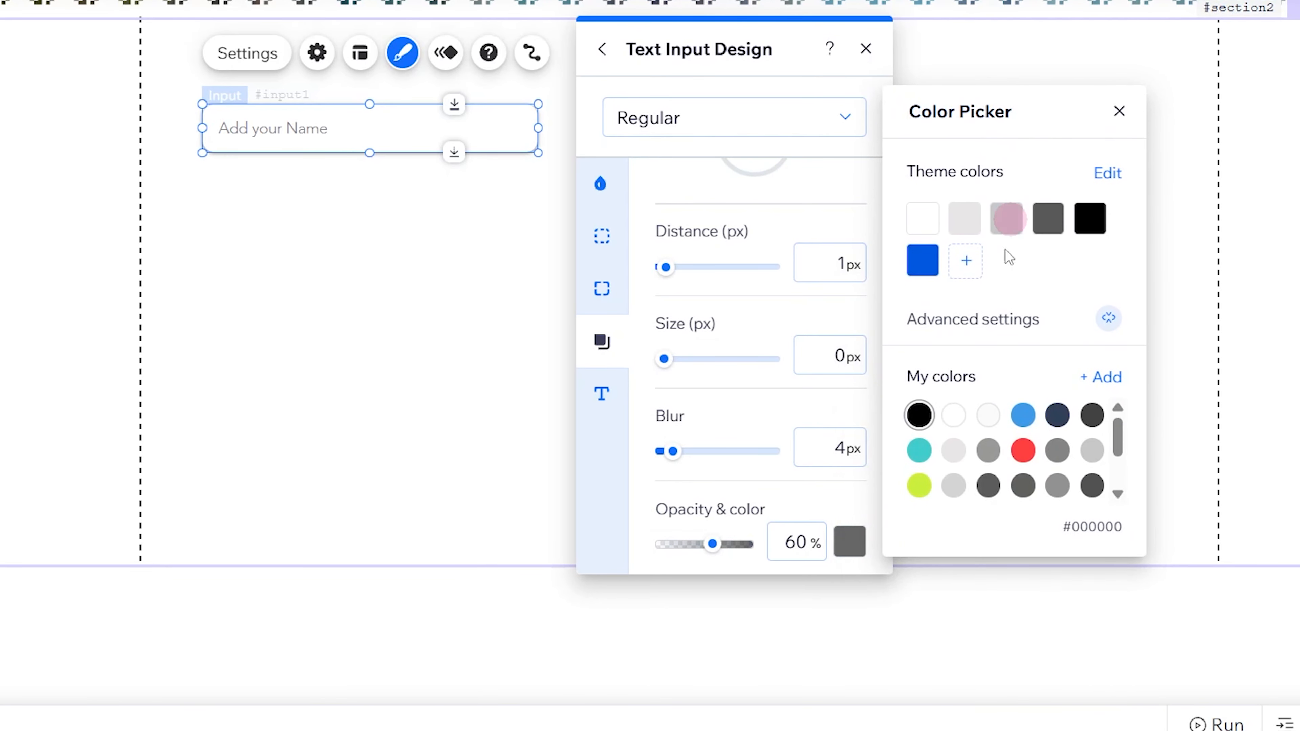
scroll(957, 450, down, 2)
click(954, 451)
click(870, 495)
click(743, 614)
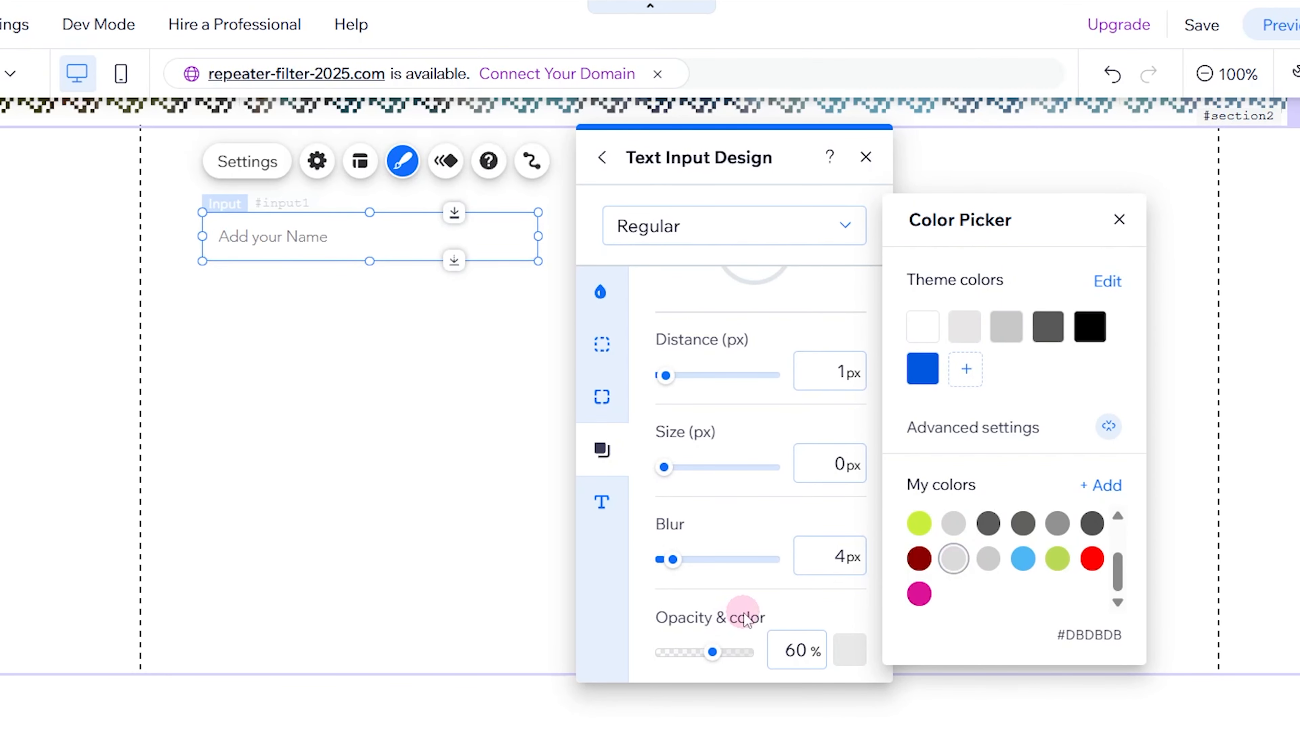